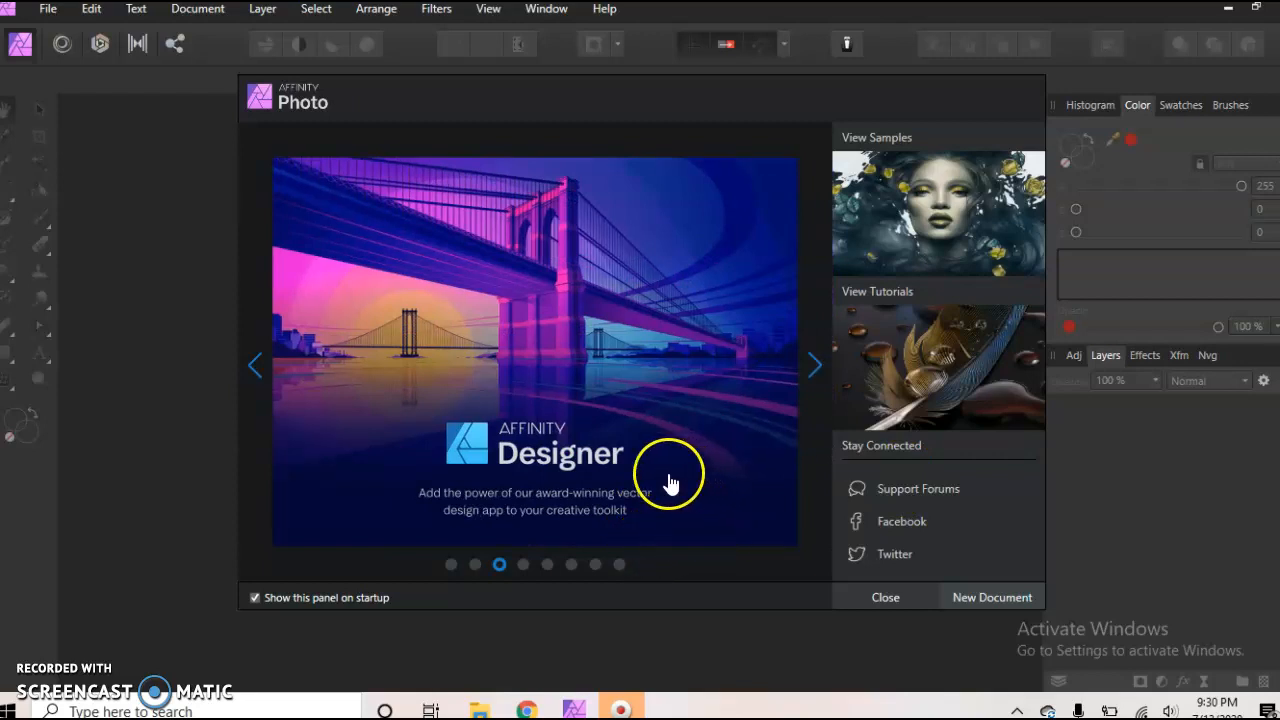
- Create a new document from the Social Media Portrait Post web preset in landscape orientation, 1350 x 1080 px
left_click(983, 598)
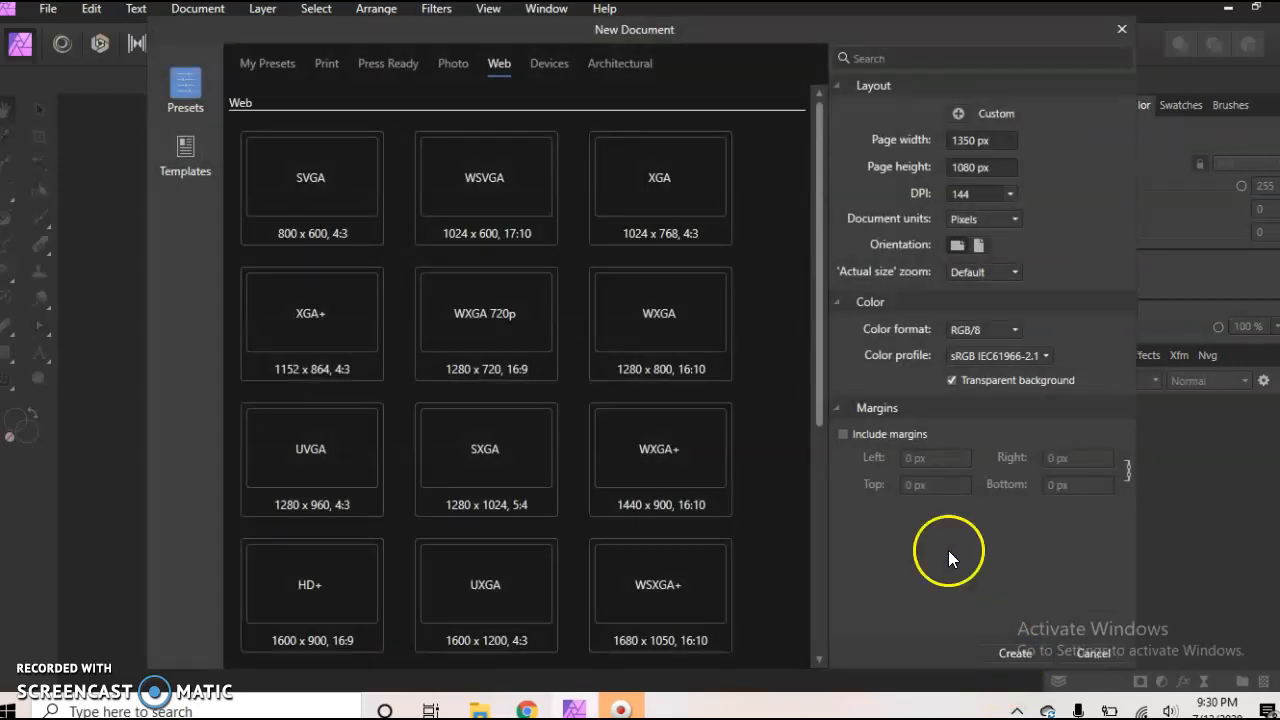
scroll(680, 397, "down", 3)
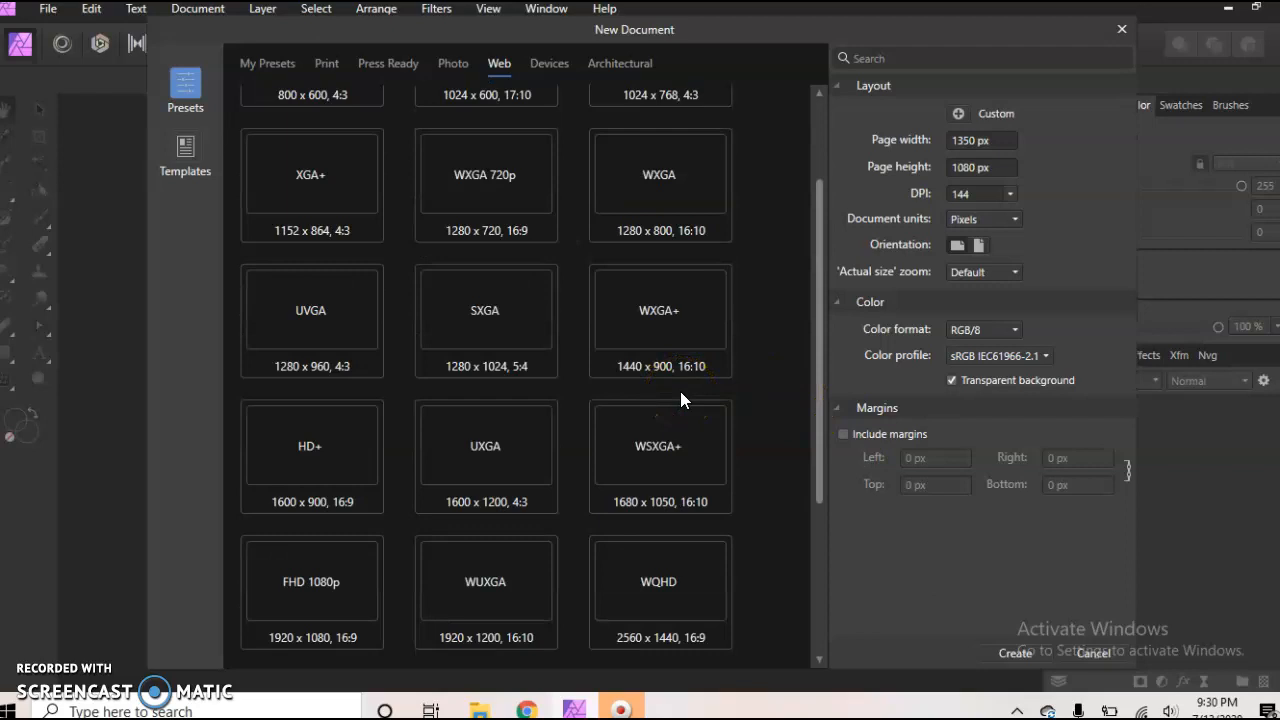
scroll(680, 396, "down", 2)
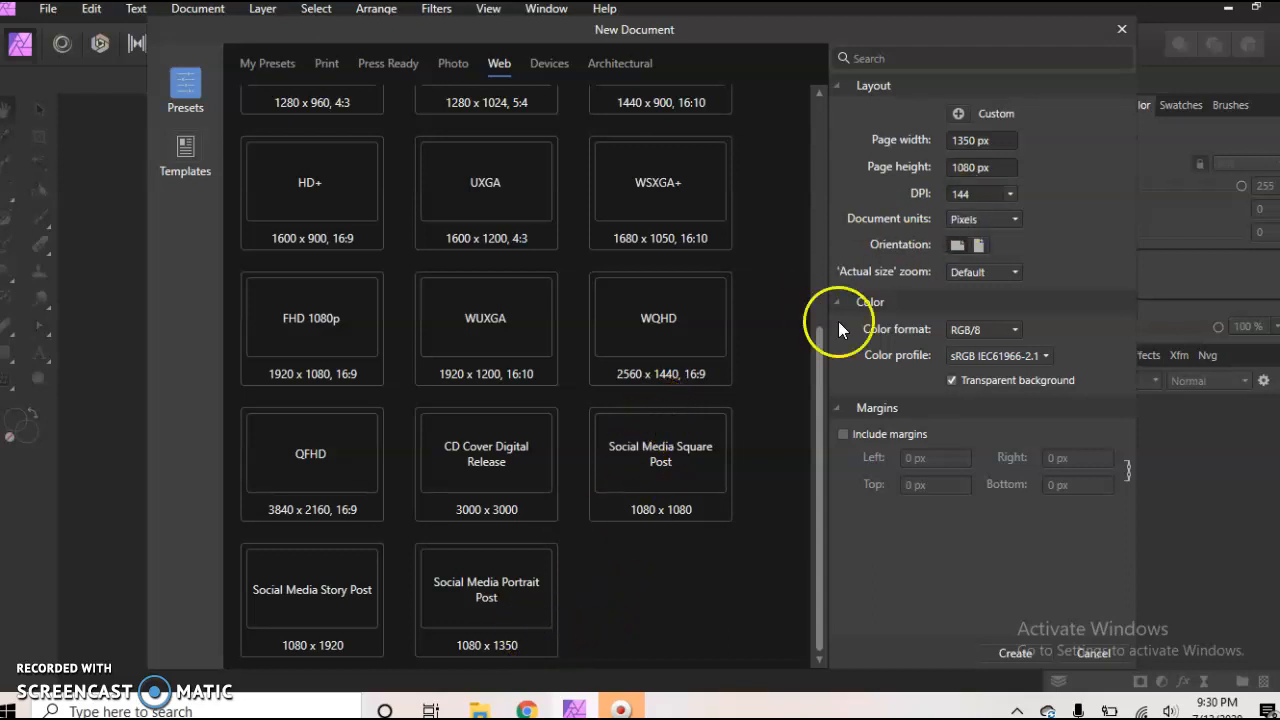
left_click(506, 620)
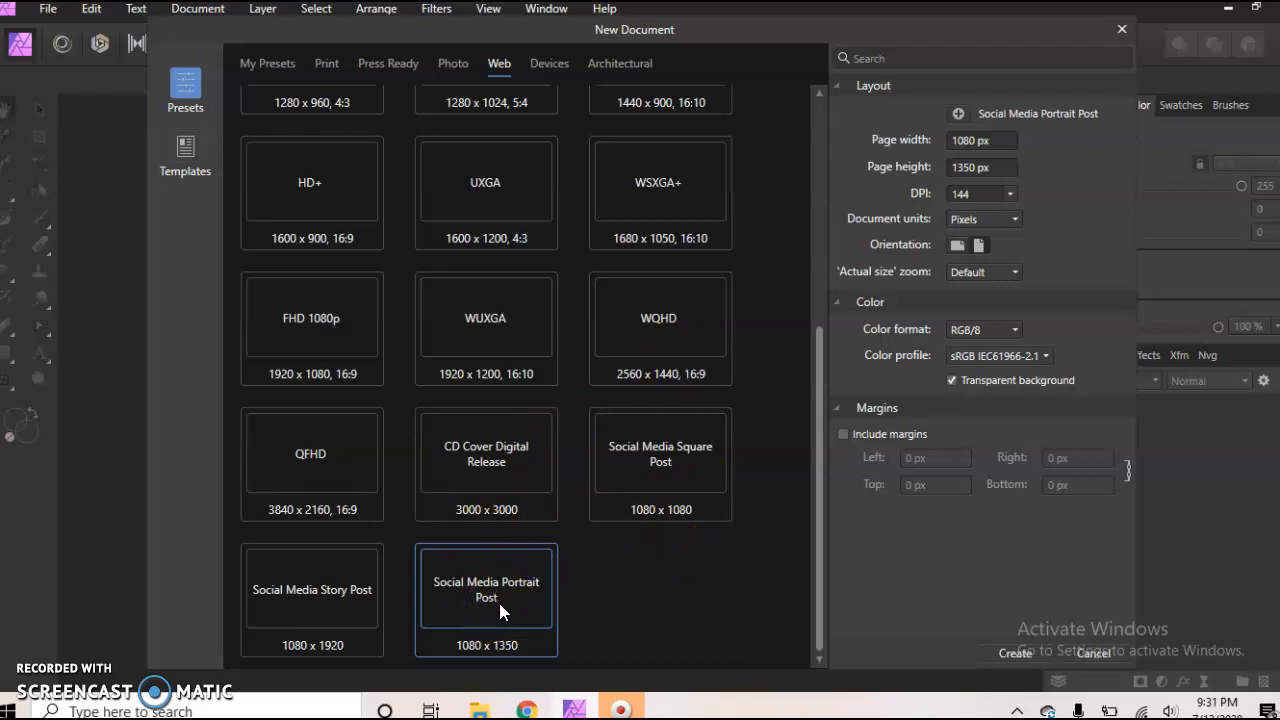
left_click(957, 245)
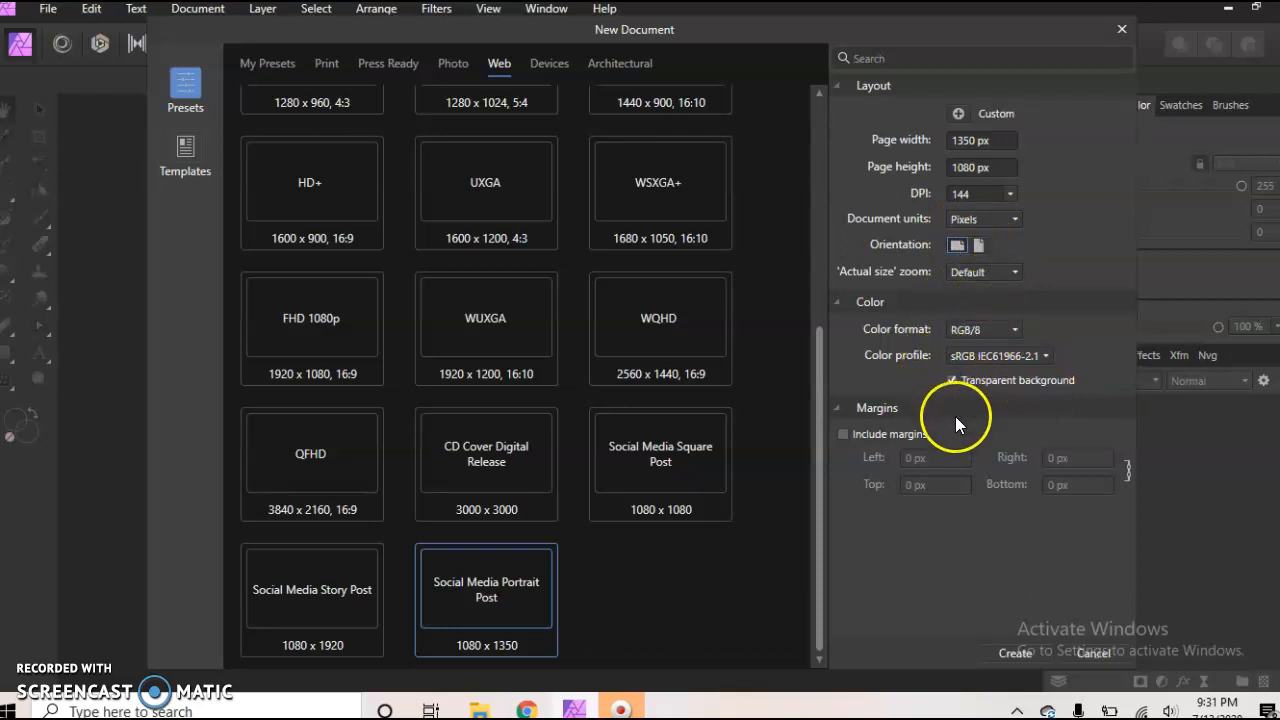
left_click(1030, 655)
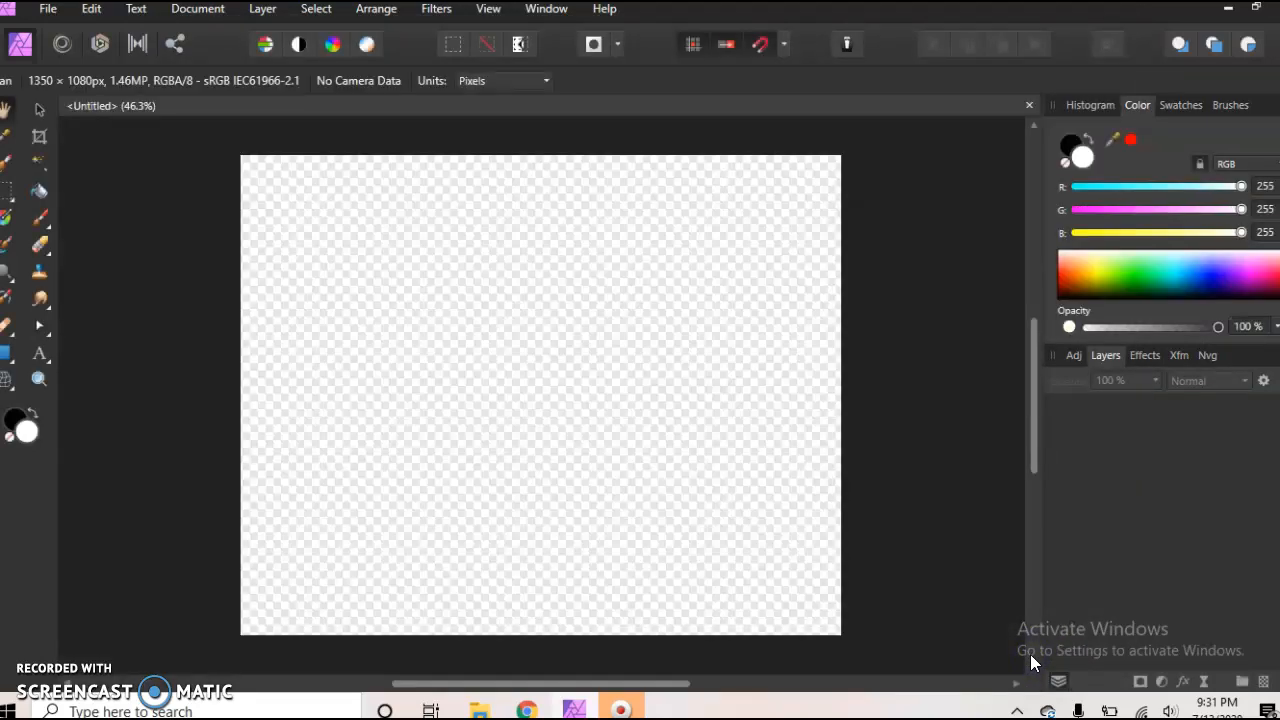
- Place the Corey-Crawford image from the Downloads folder at full size on the canvas
left_click(57, 17)
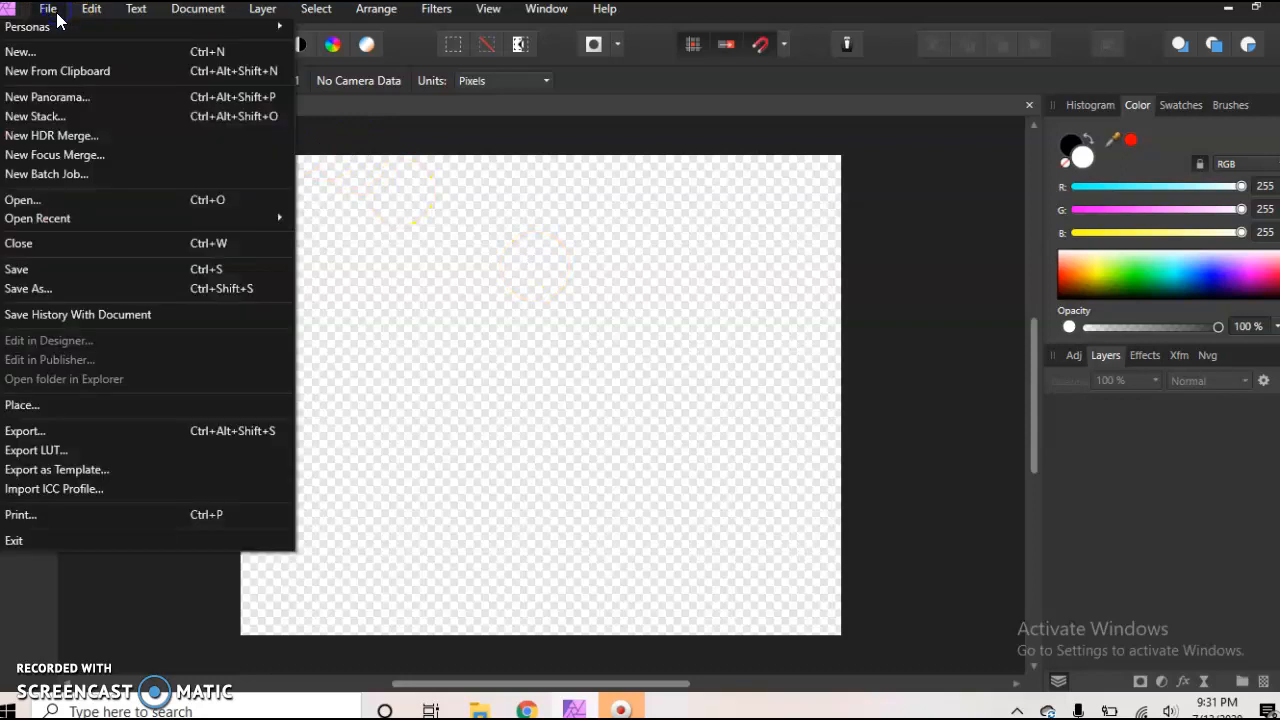
left_click(86, 404)
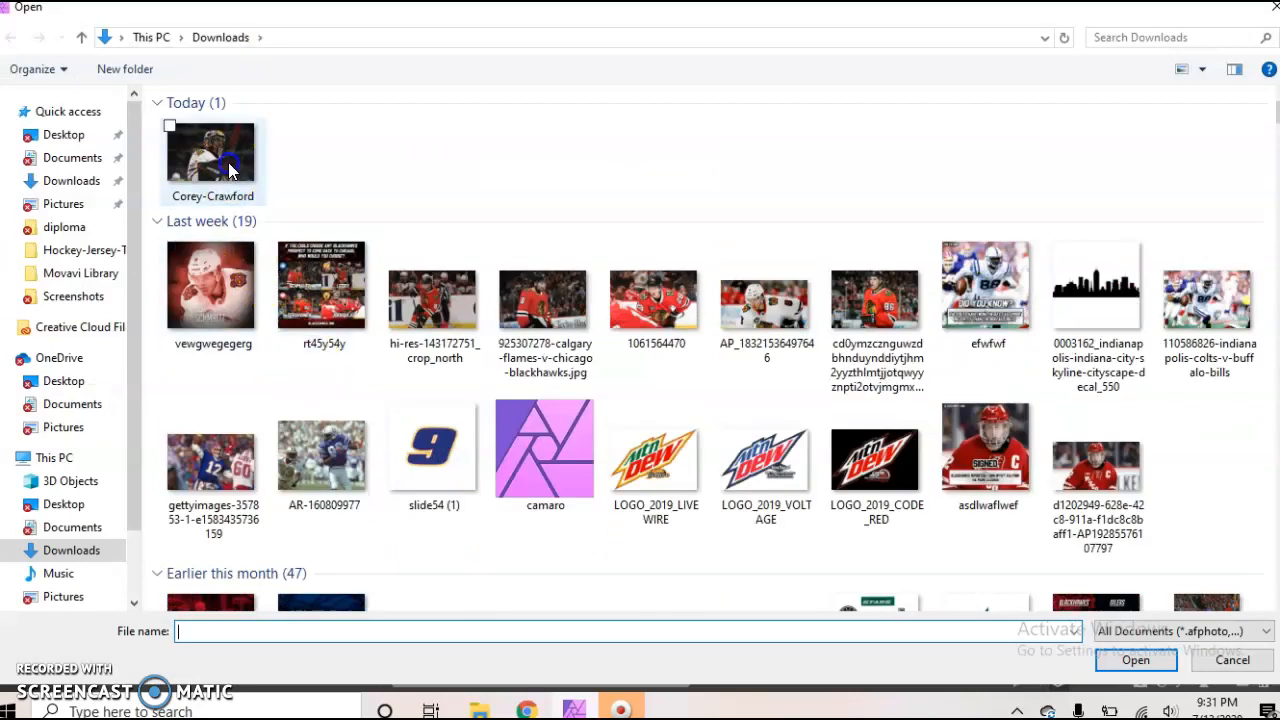
double_click(228, 165)
left_click(397, 277)
left_click(547, 393)
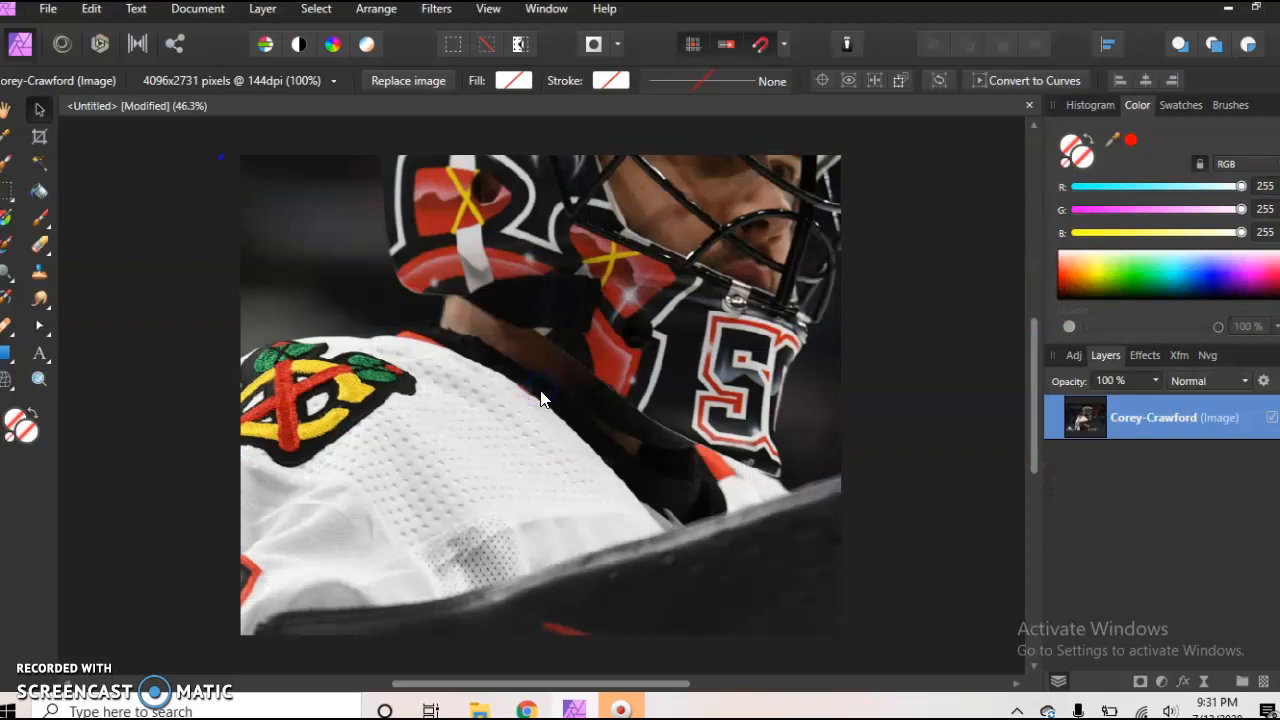
- Scale the placed photo down to about 39% so it just covers the canvas, and deselect it
scroll(540, 398, "down", 5)
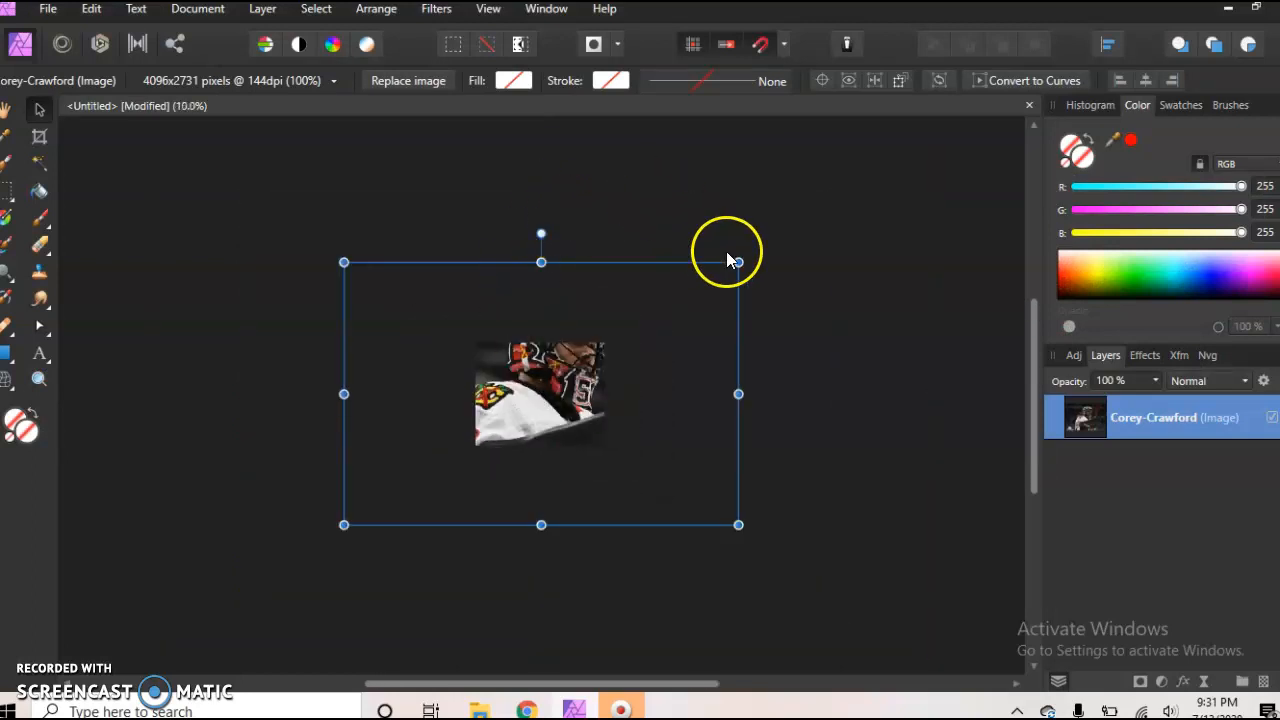
left_click_drag(735, 262, 616, 343)
left_click_drag(340, 523, 443, 432)
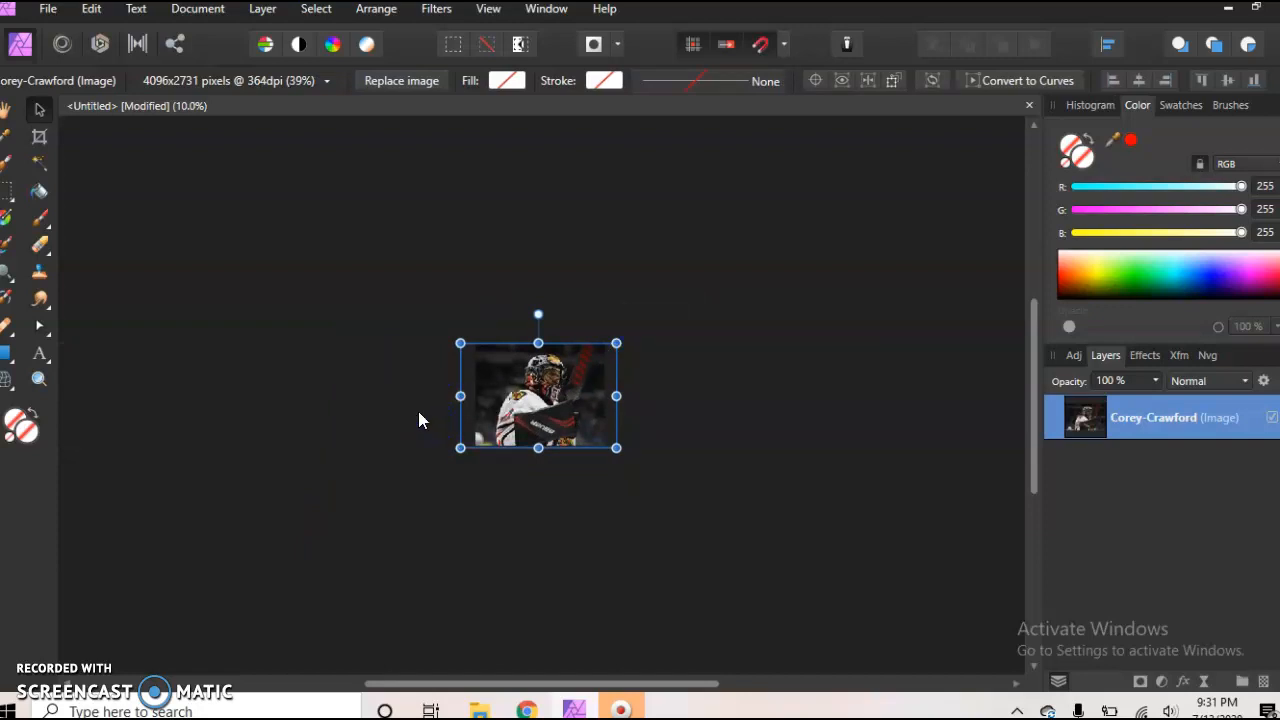
key("ctrl+plus")
key("ctrl+plus")
key("ctrl+plus")
key("ctrl+minus")
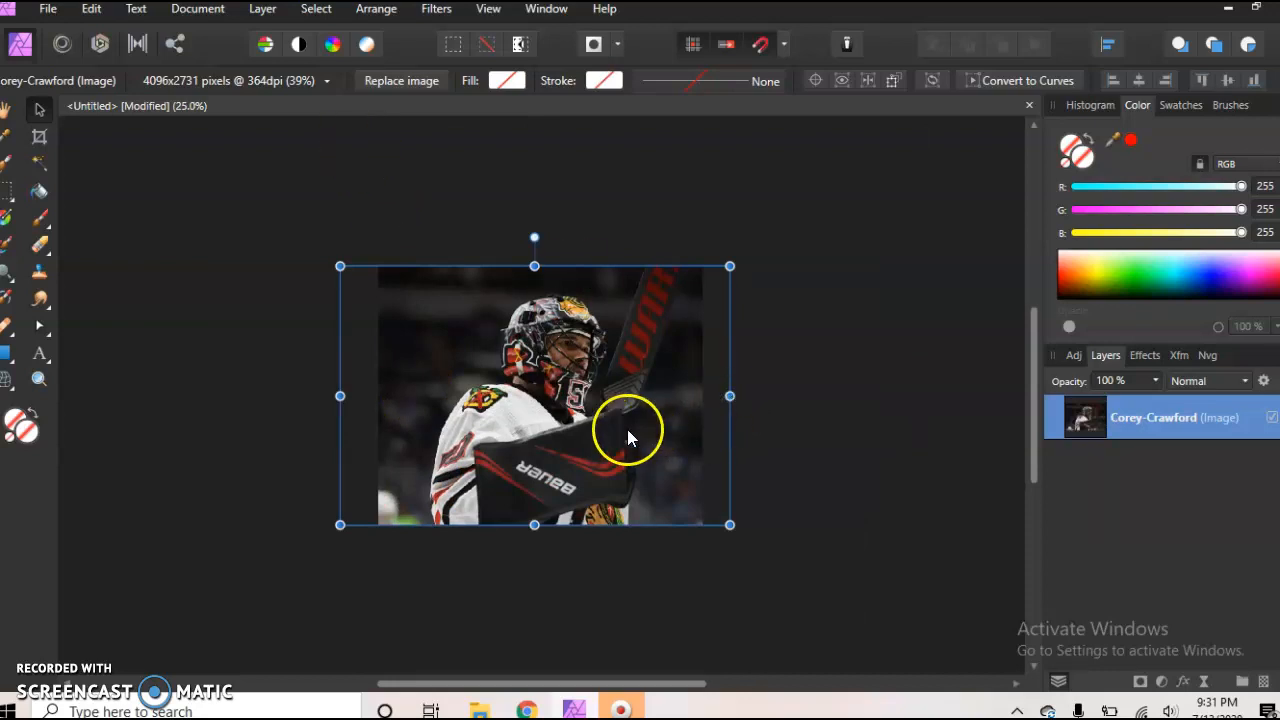
left_click(843, 392)
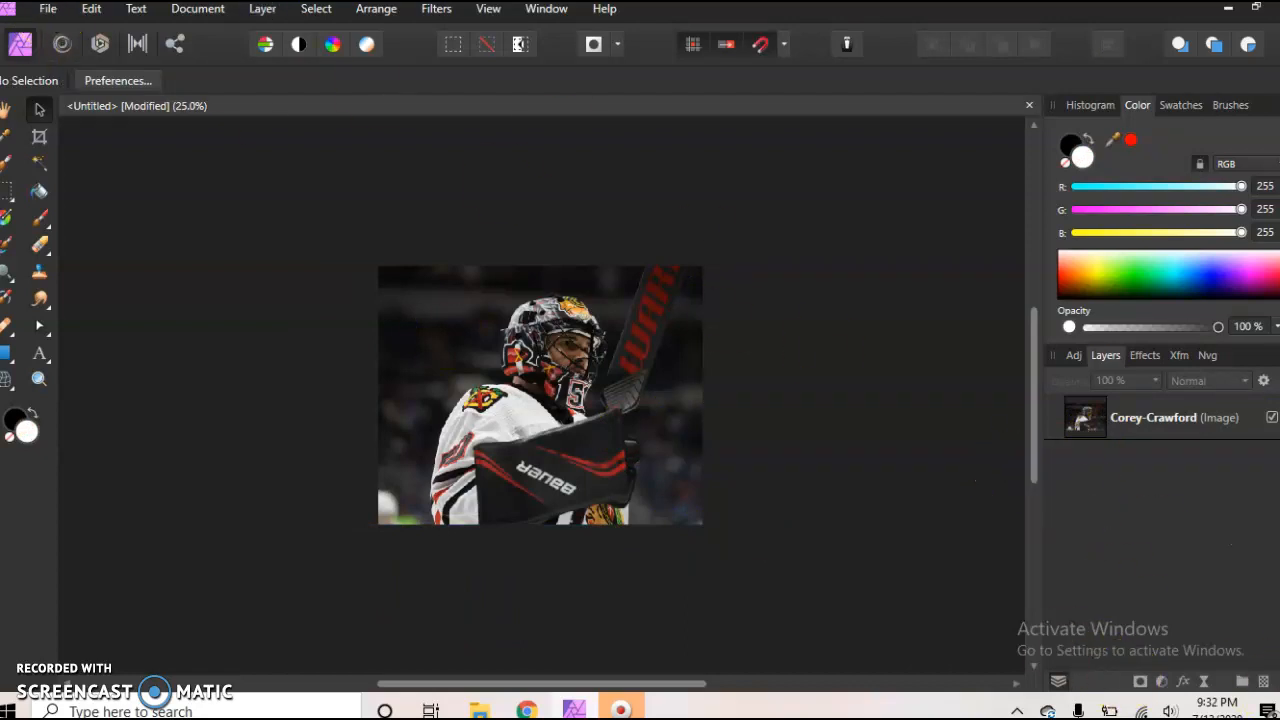
- Add a fill layer above the photo and give it a linear gradient running from the canvas's bottom edge up to its centre
left_click(45, 8)
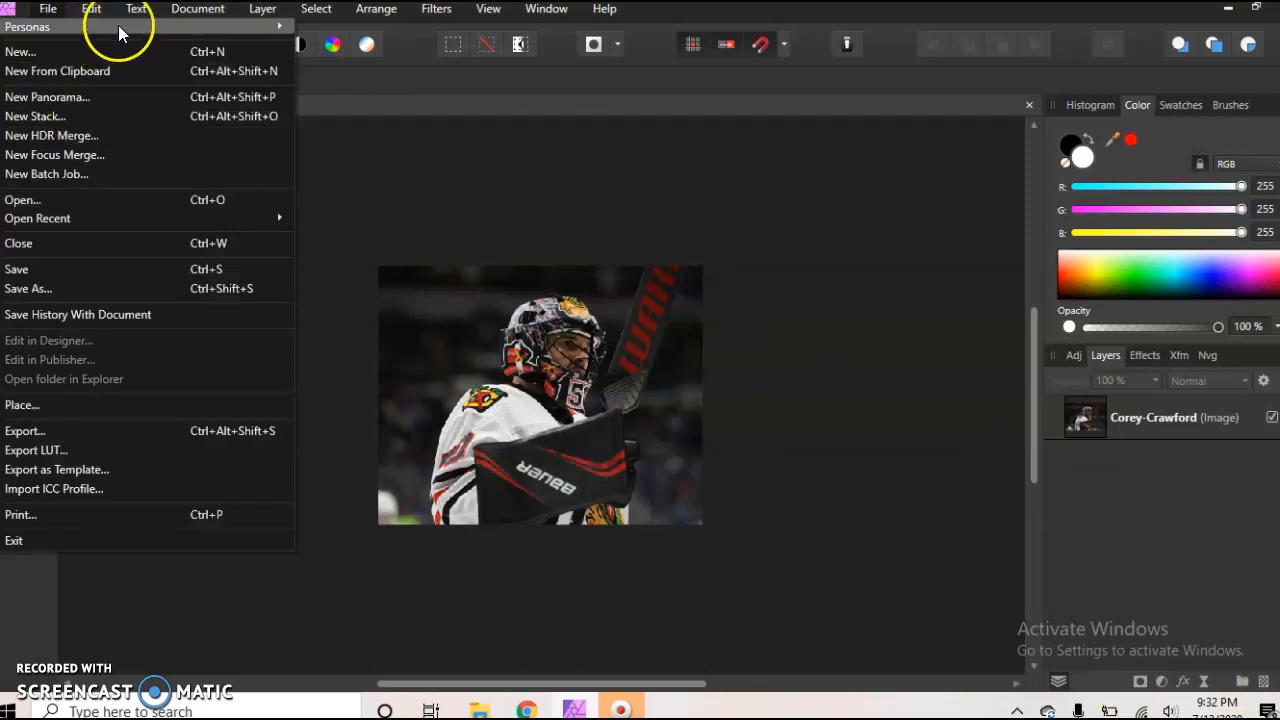
mouse_move(255, 17)
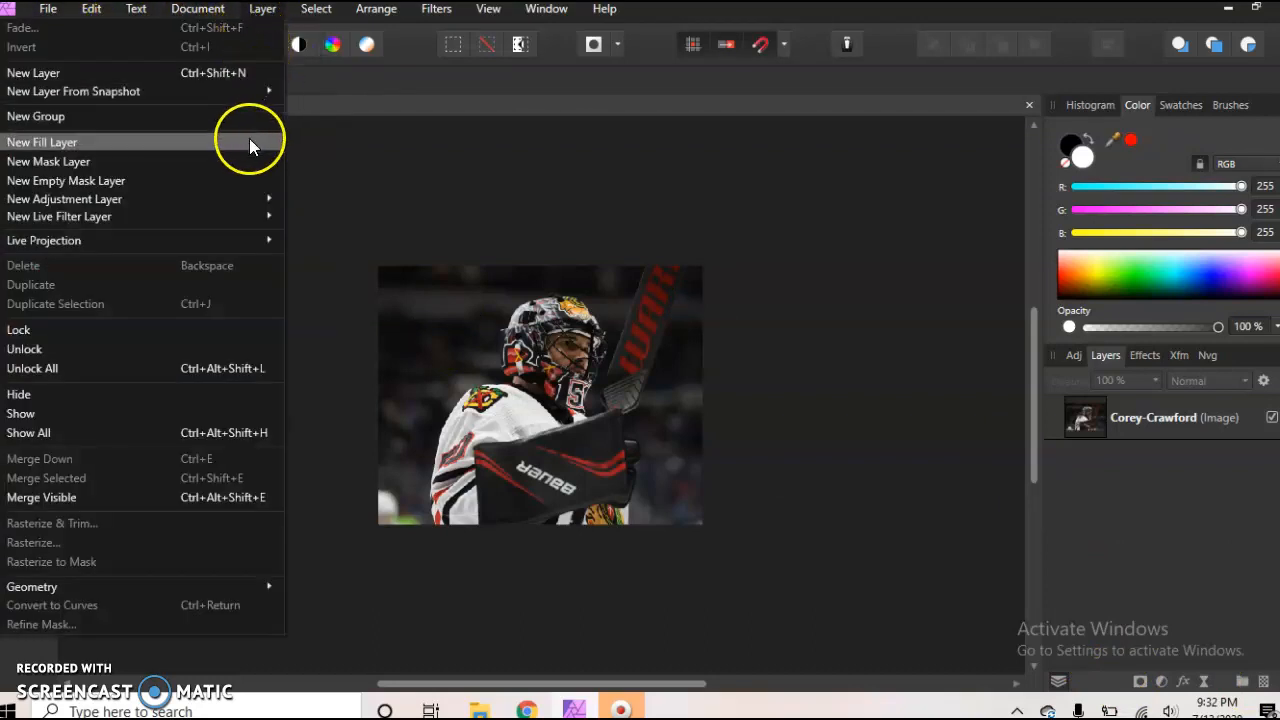
left_click(216, 147)
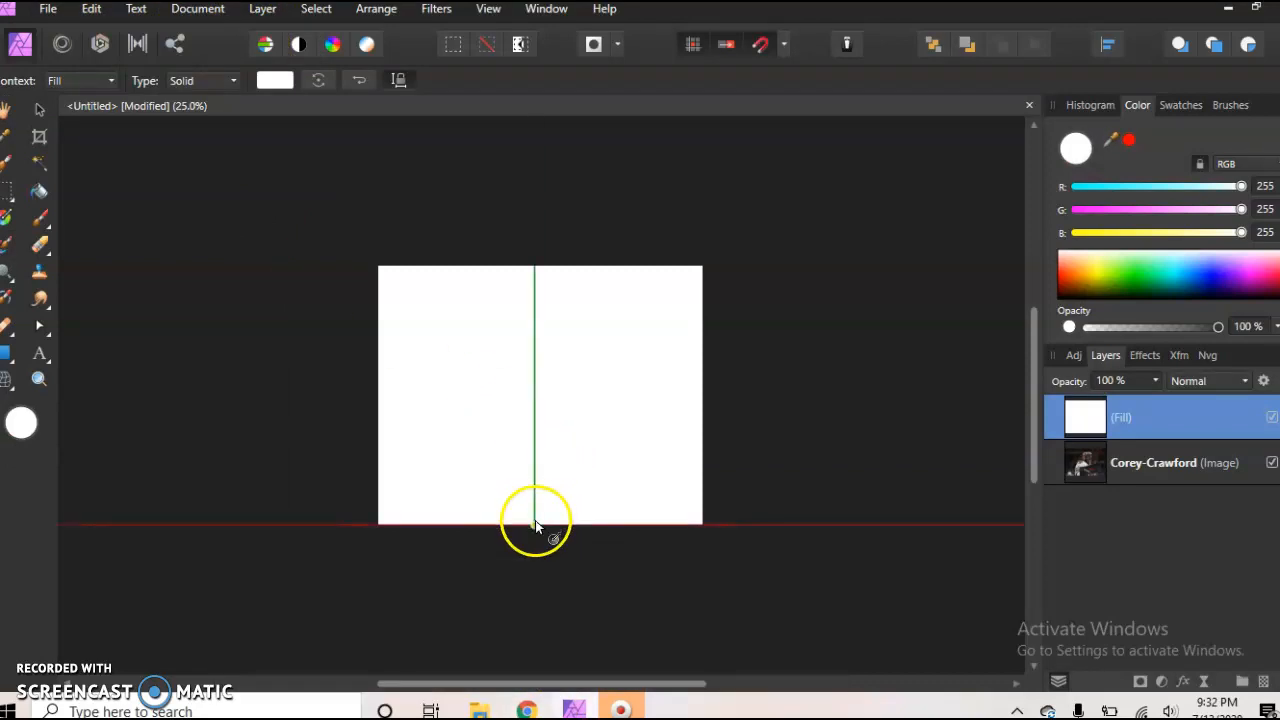
left_click_drag(544, 523, 556, 401)
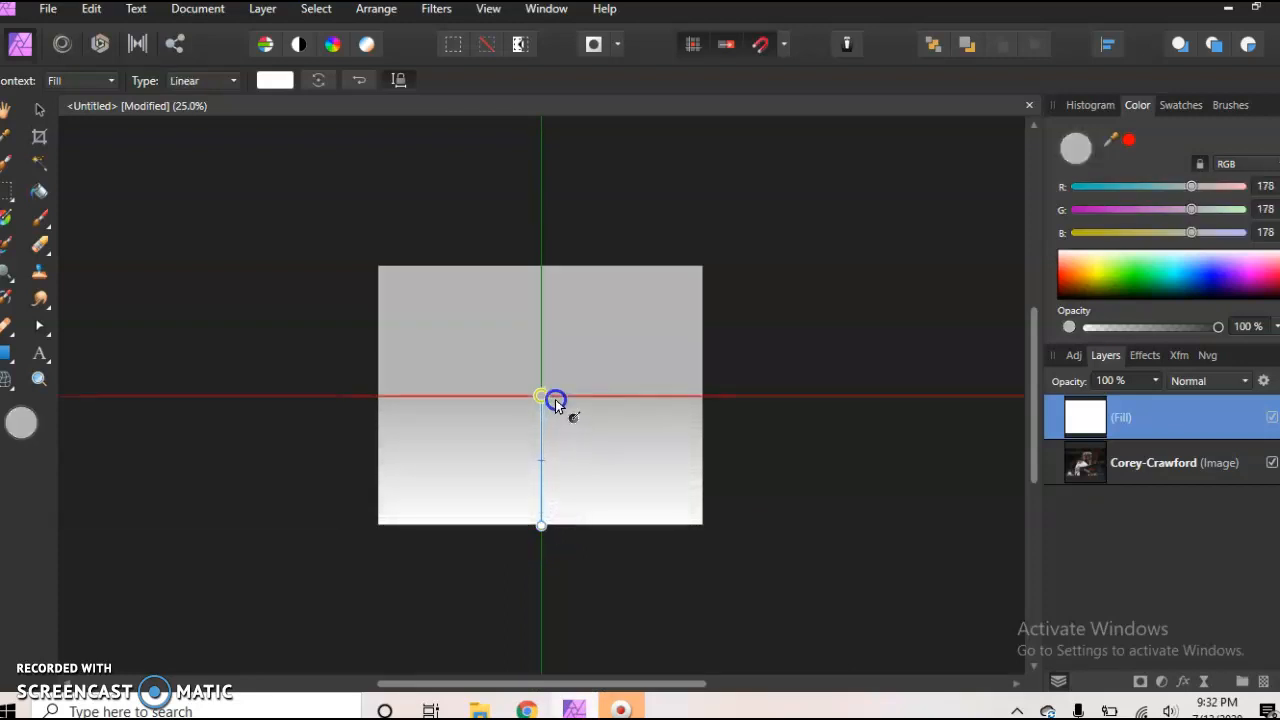
left_click_drag(556, 401, 555, 401)
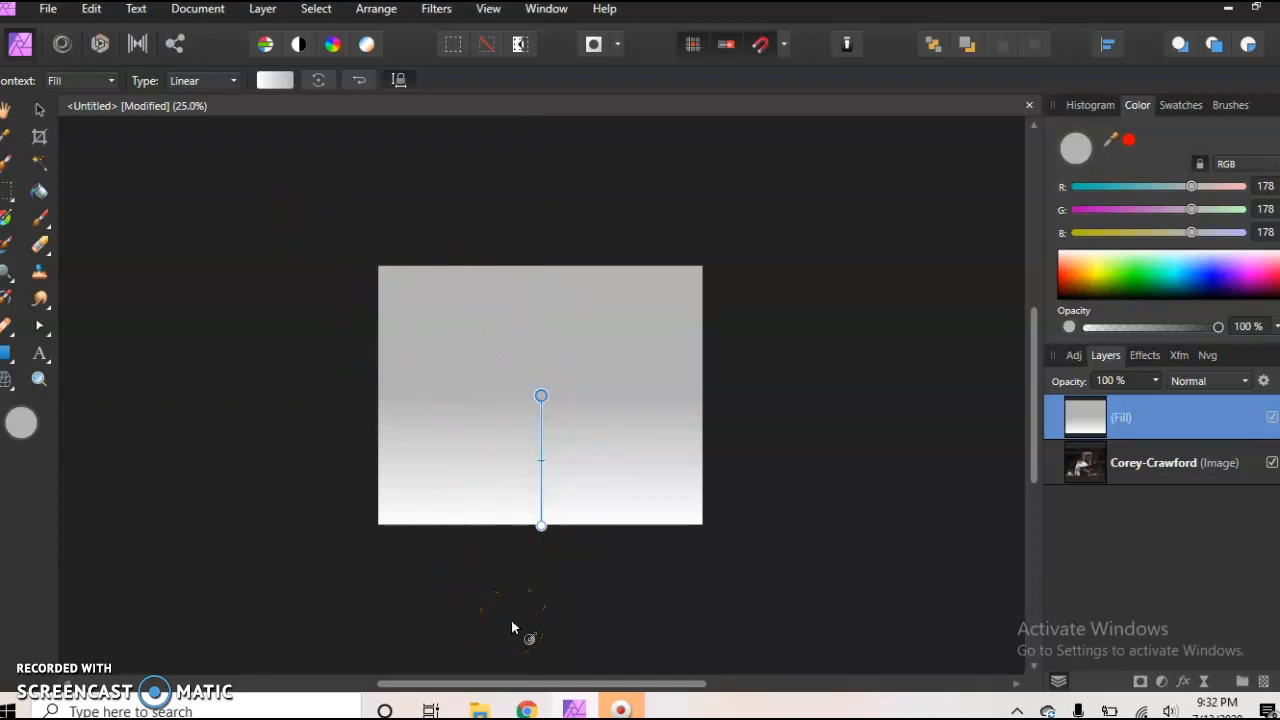
- Set the opacity of the gradient's grey end stop to 0% and move the gradient's midpoint to 60%
left_click(277, 80)
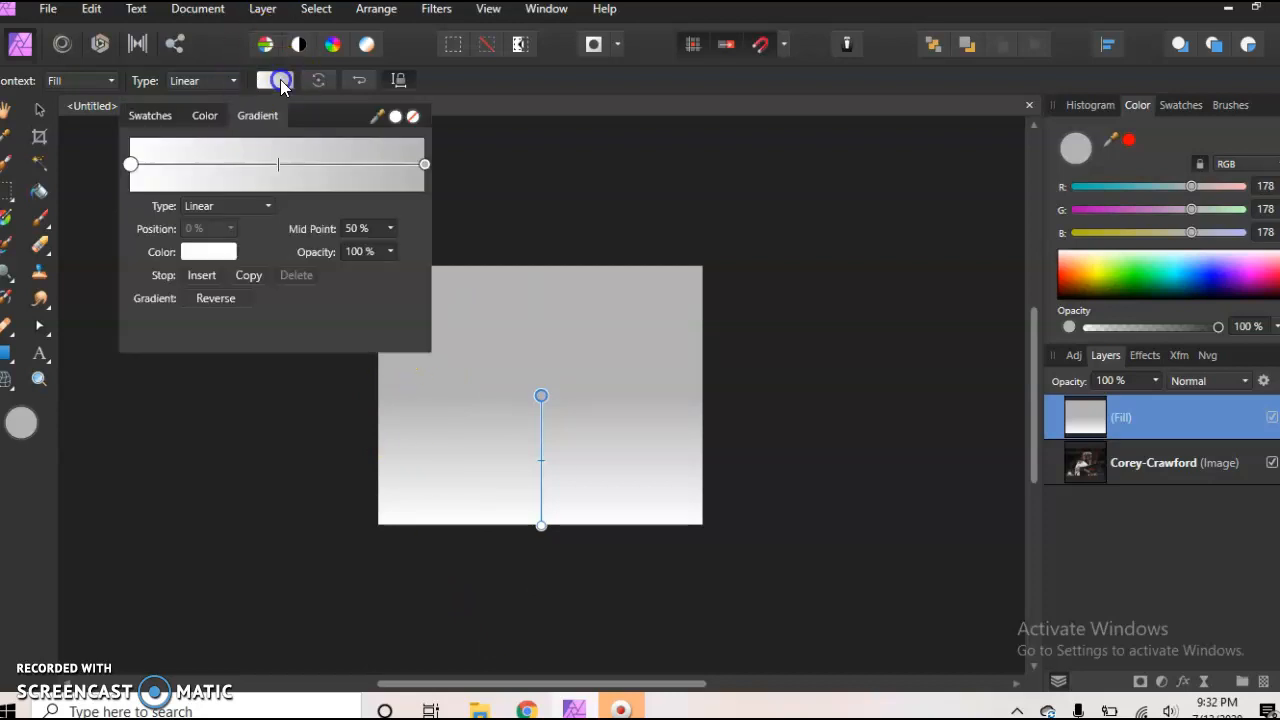
left_click(425, 168)
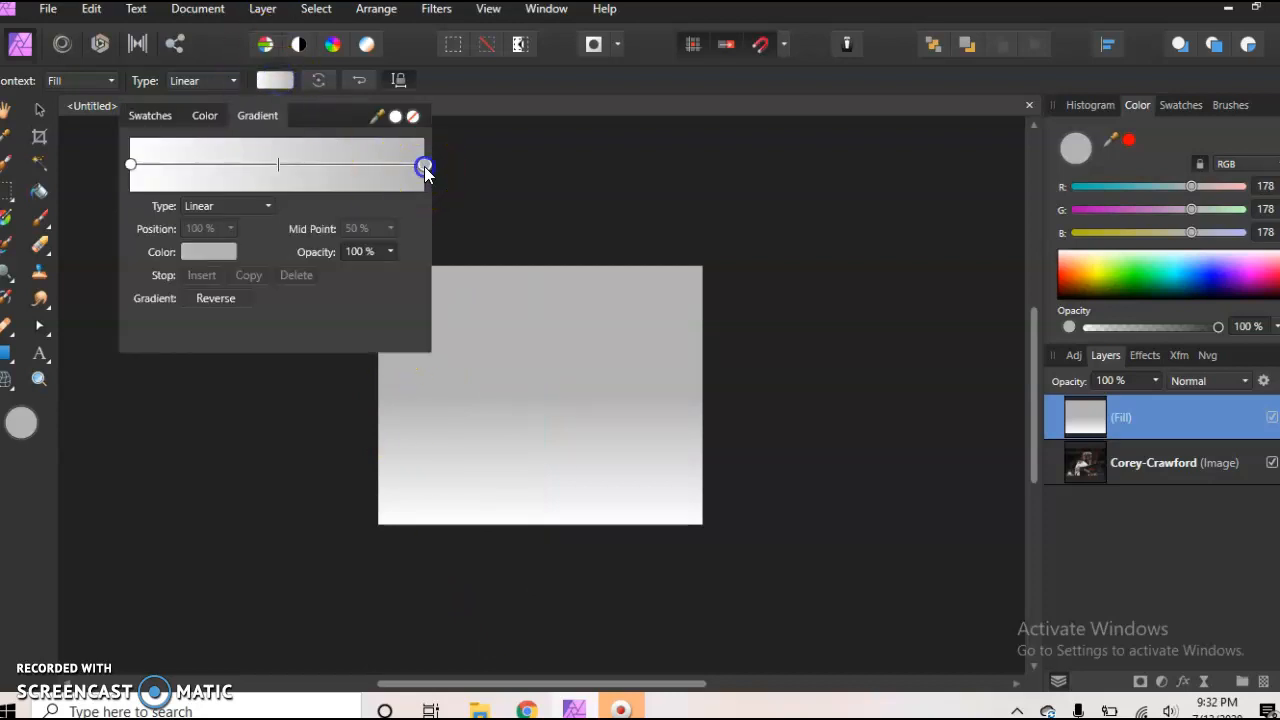
left_click(390, 252)
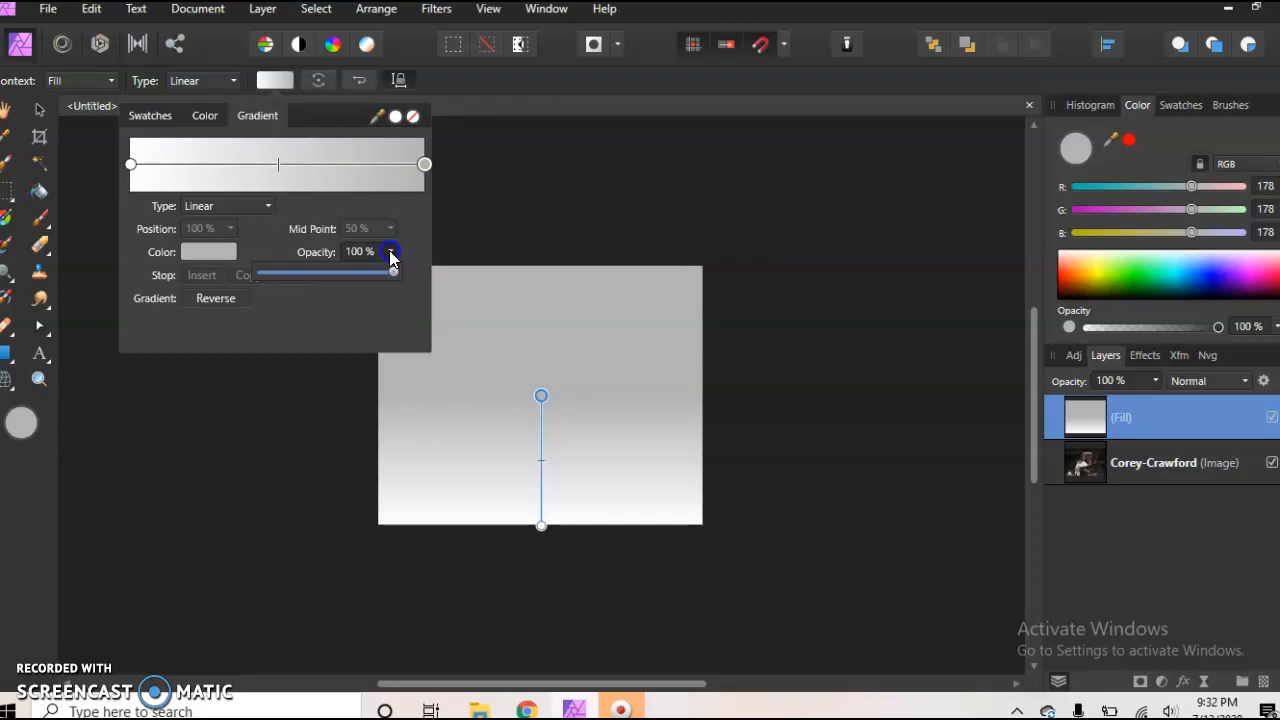
left_click_drag(396, 274, 422, 268)
left_click(425, 164)
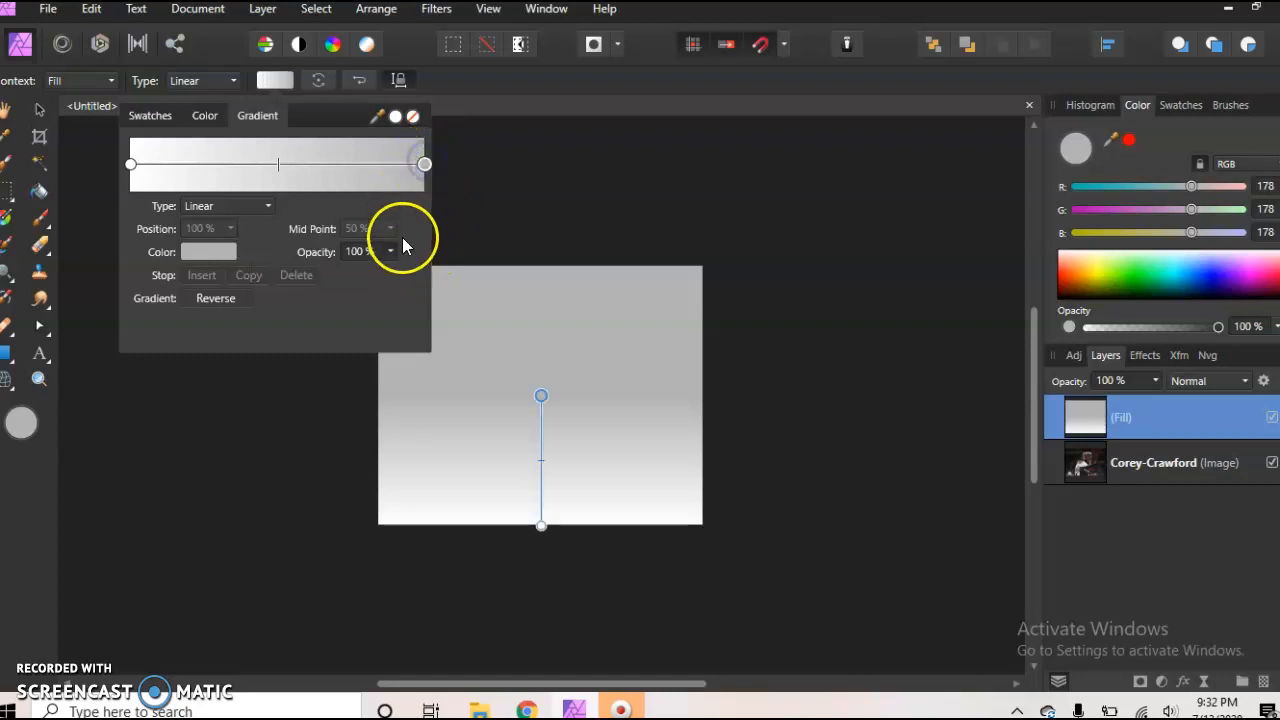
left_click(391, 252)
left_click_drag(391, 270, 190, 304)
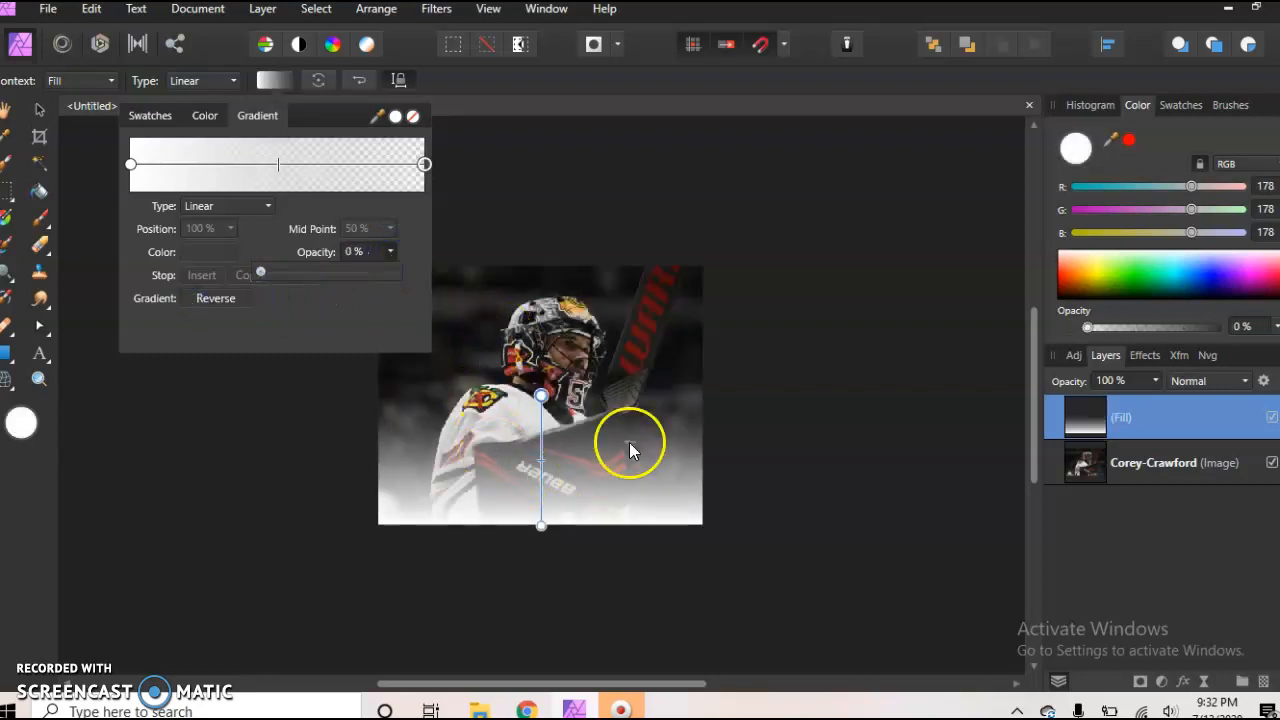
left_click(278, 165)
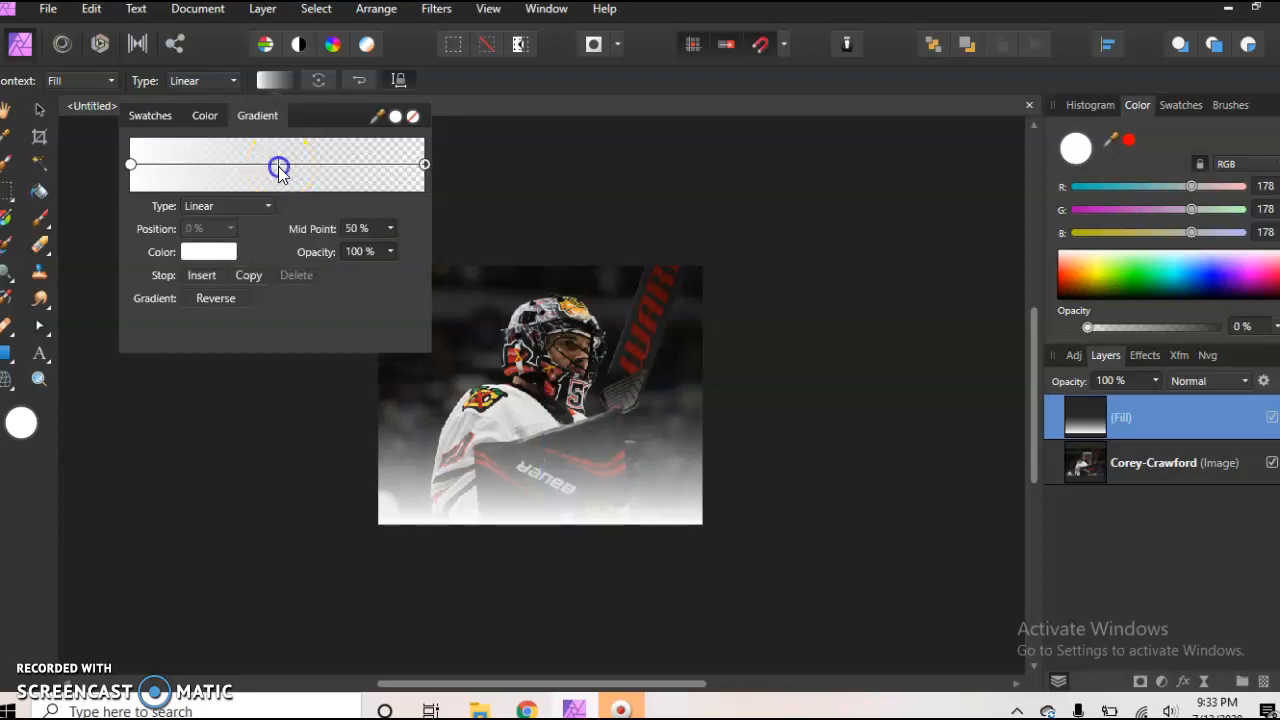
left_click_drag(278, 166, 306, 170)
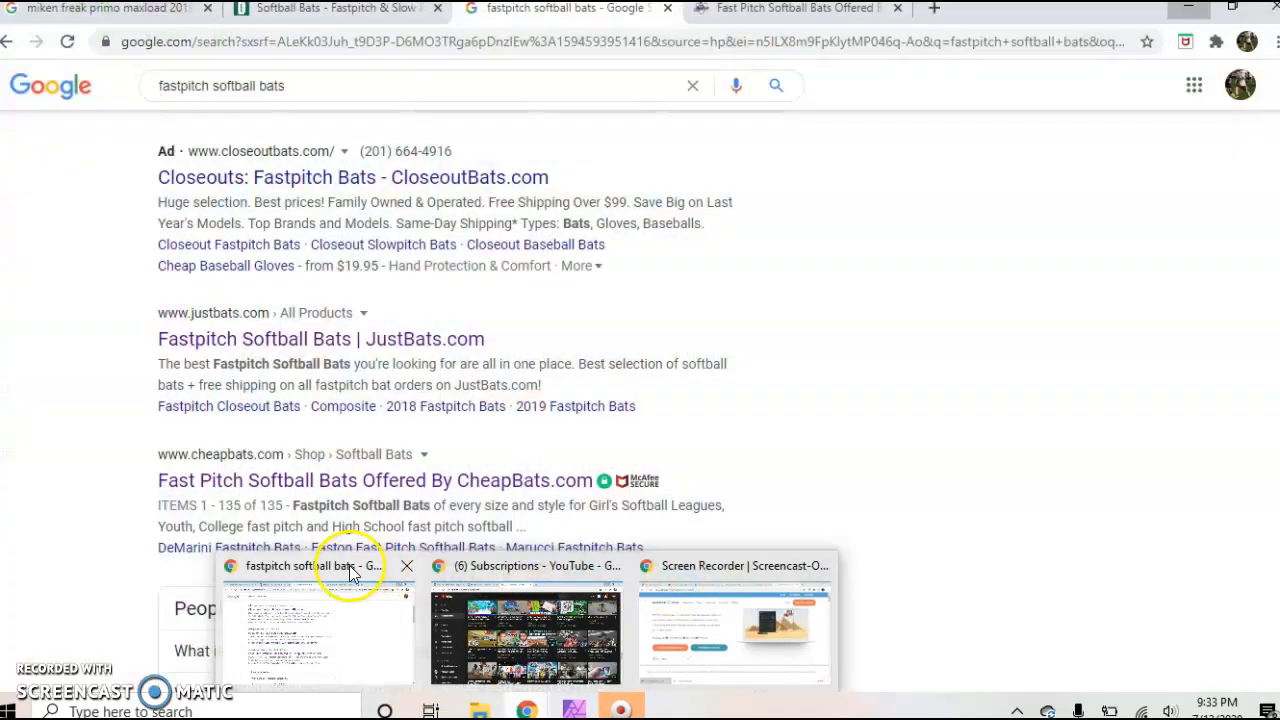
- Switch to Chrome and open the Chicago Blackhawks color codes among the NHL teams on the Team Color Codes site
left_click(350, 572)
left_click(934, 8)
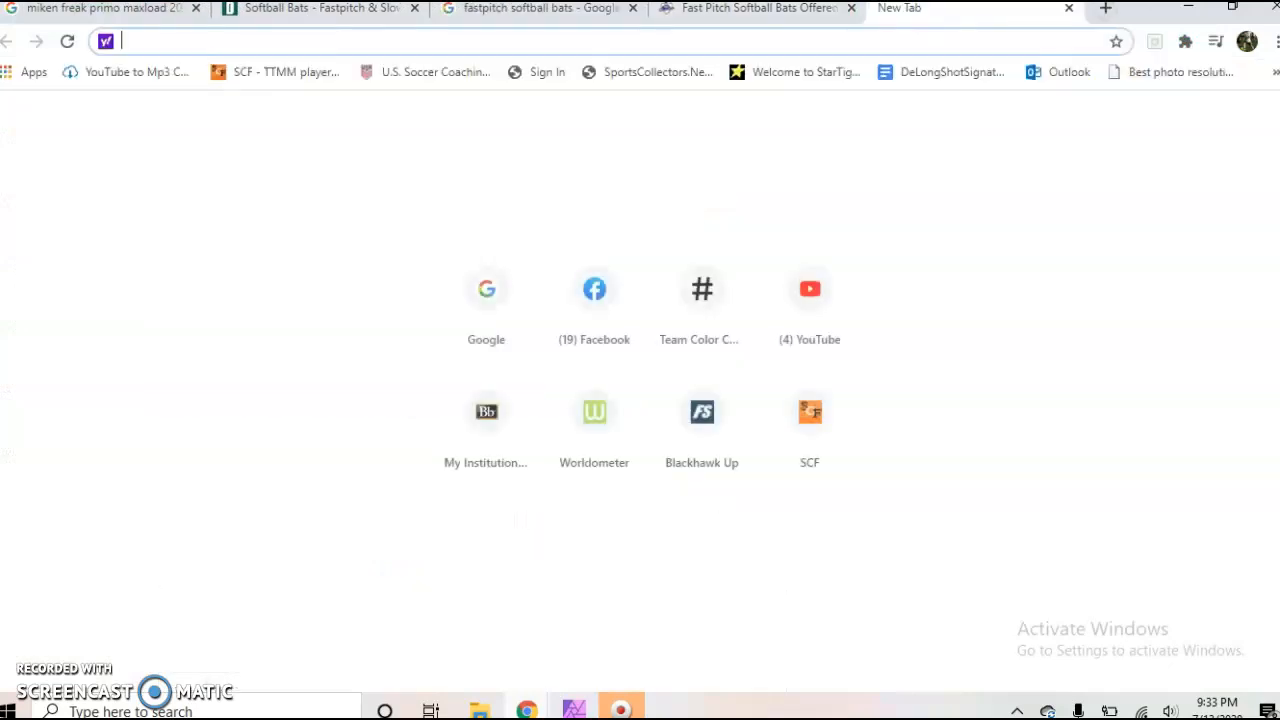
left_click(1275, 72)
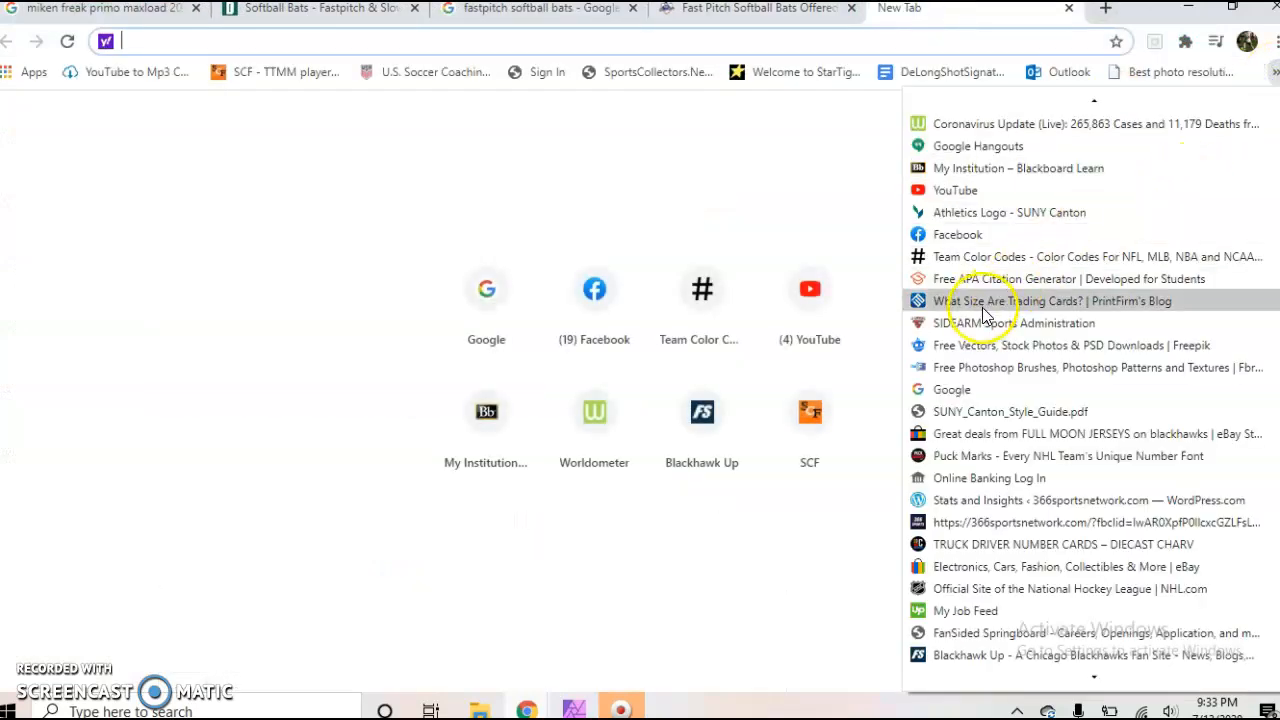
left_click(980, 256)
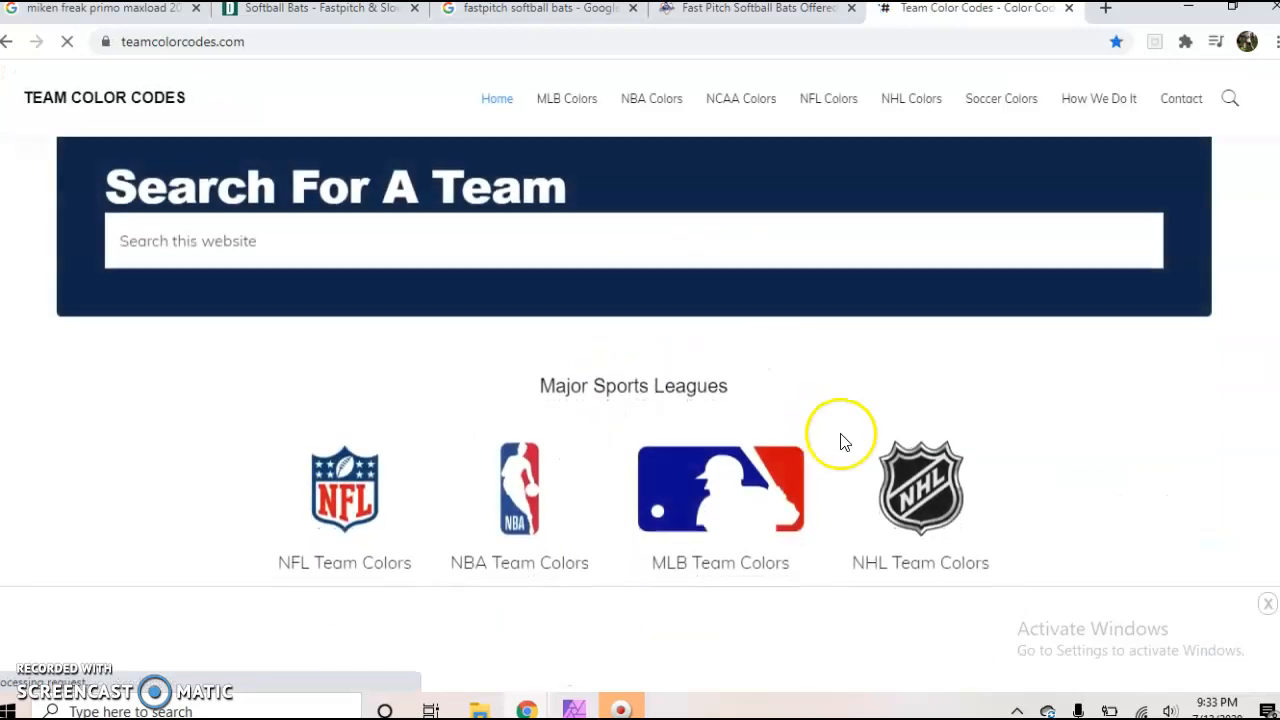
left_click(894, 434)
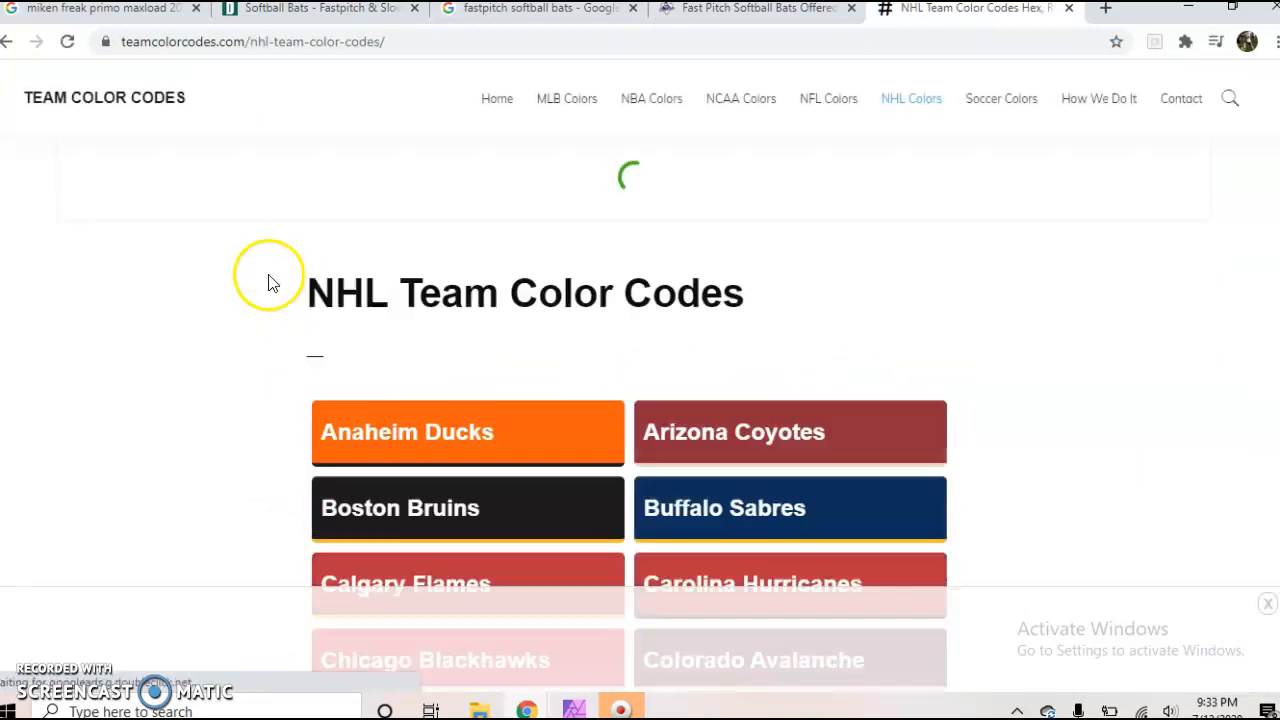
scroll(268, 283, "down", 3)
left_click(356, 399)
scroll(286, 385, "down", 8)
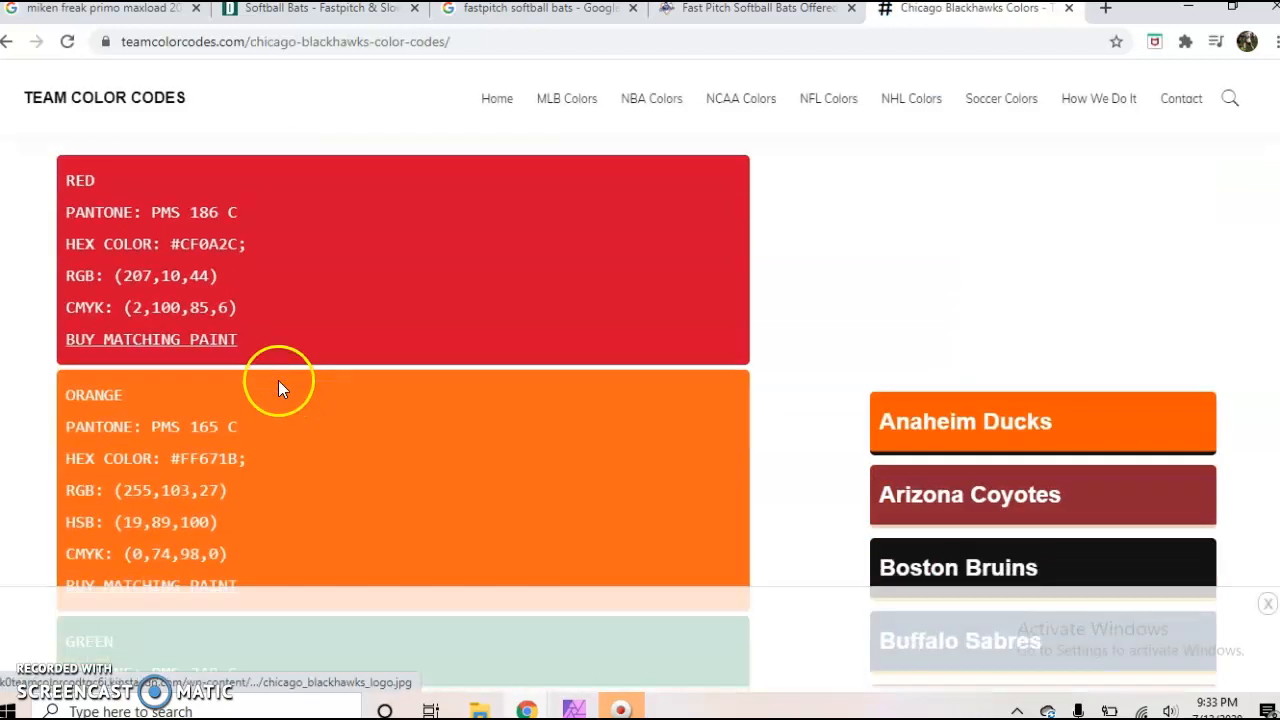
- Copy the hex code CF0A2C of the Blackhawks red
left_click_drag(181, 244, 234, 246)
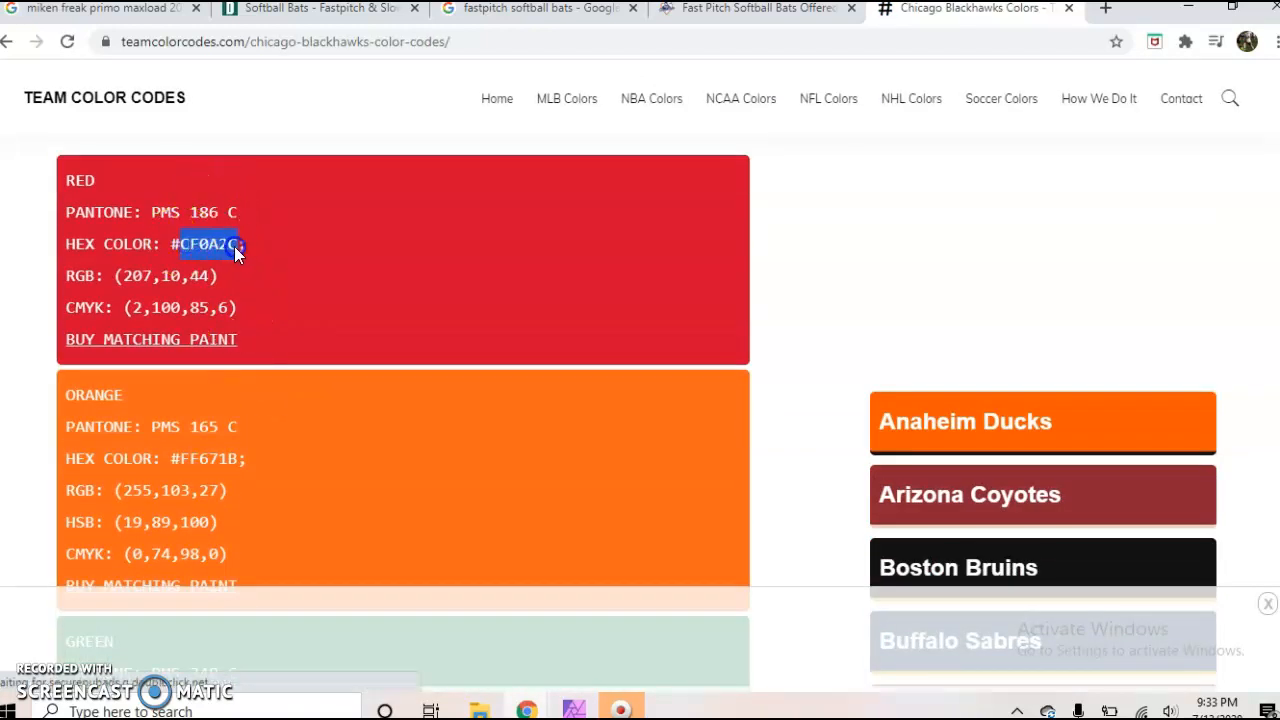
right_click(234, 246)
left_click(258, 261)
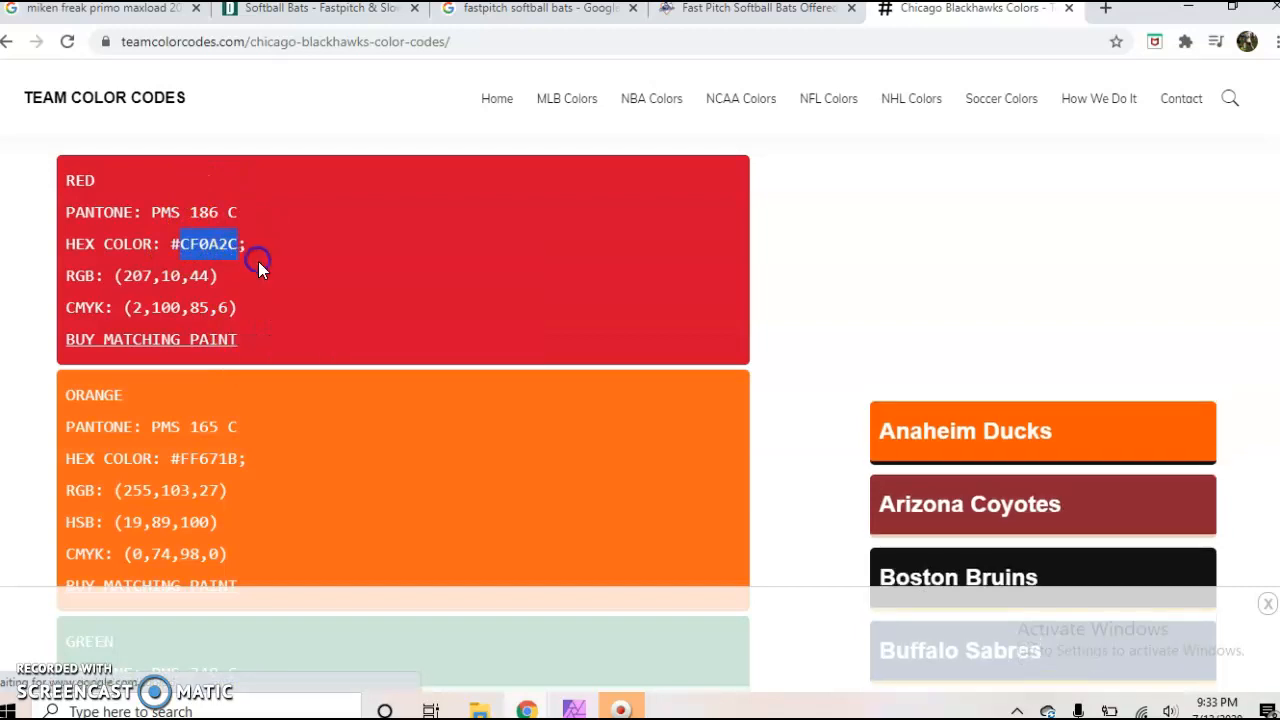
- Switch to Affinity Photo and set the gradient's opaque white stop to the copied hex colour CF0A2C using RGB Hex Sliders
left_click(525, 708)
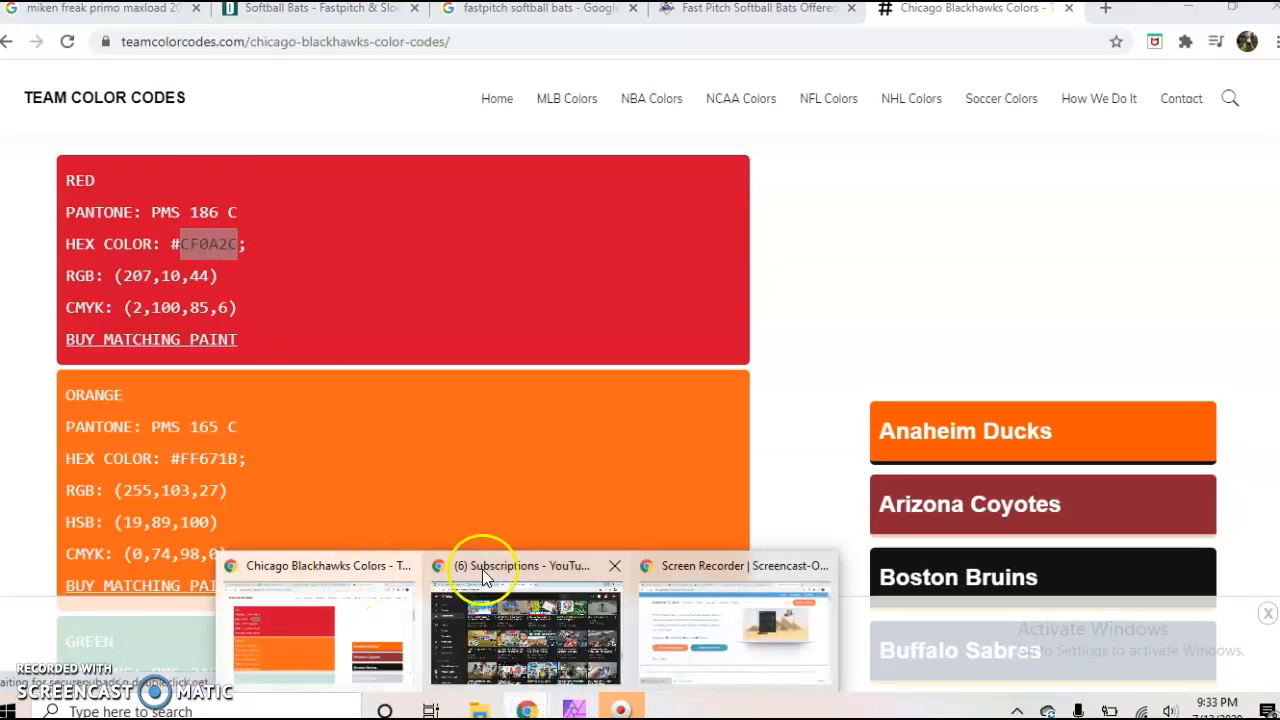
left_click(574, 708)
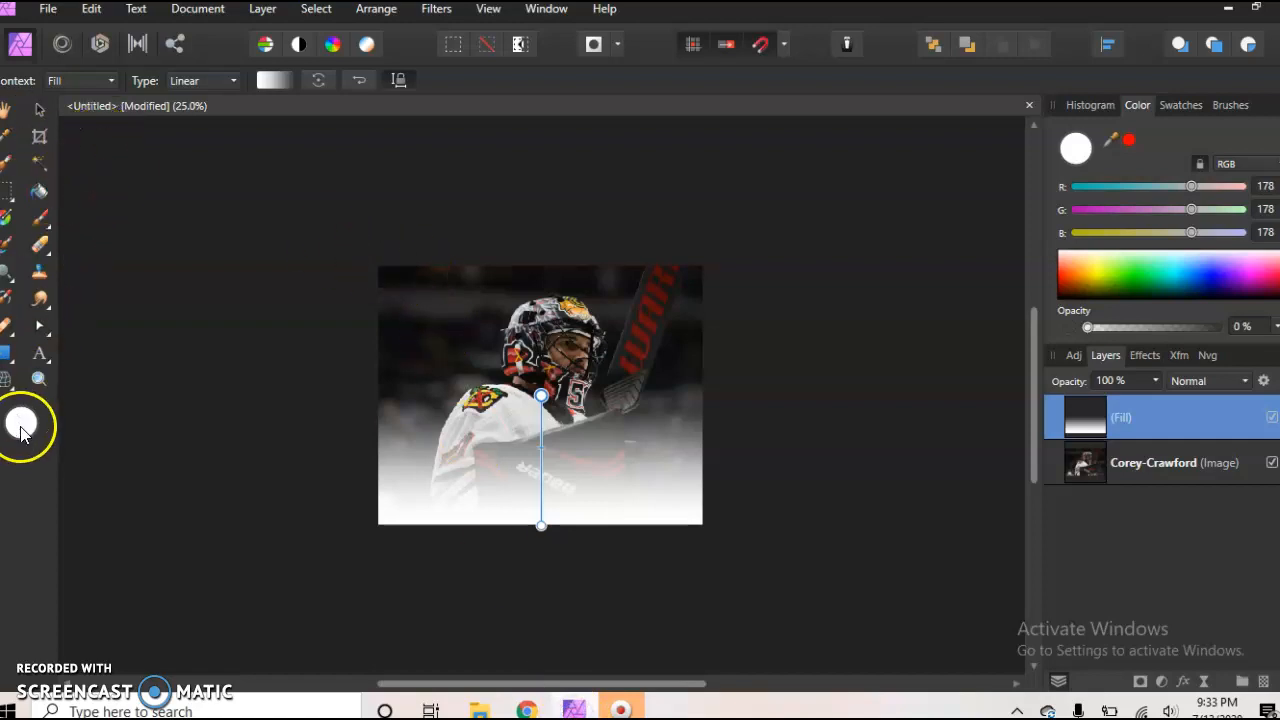
left_click(268, 80)
left_click(129, 165)
left_click(184, 251)
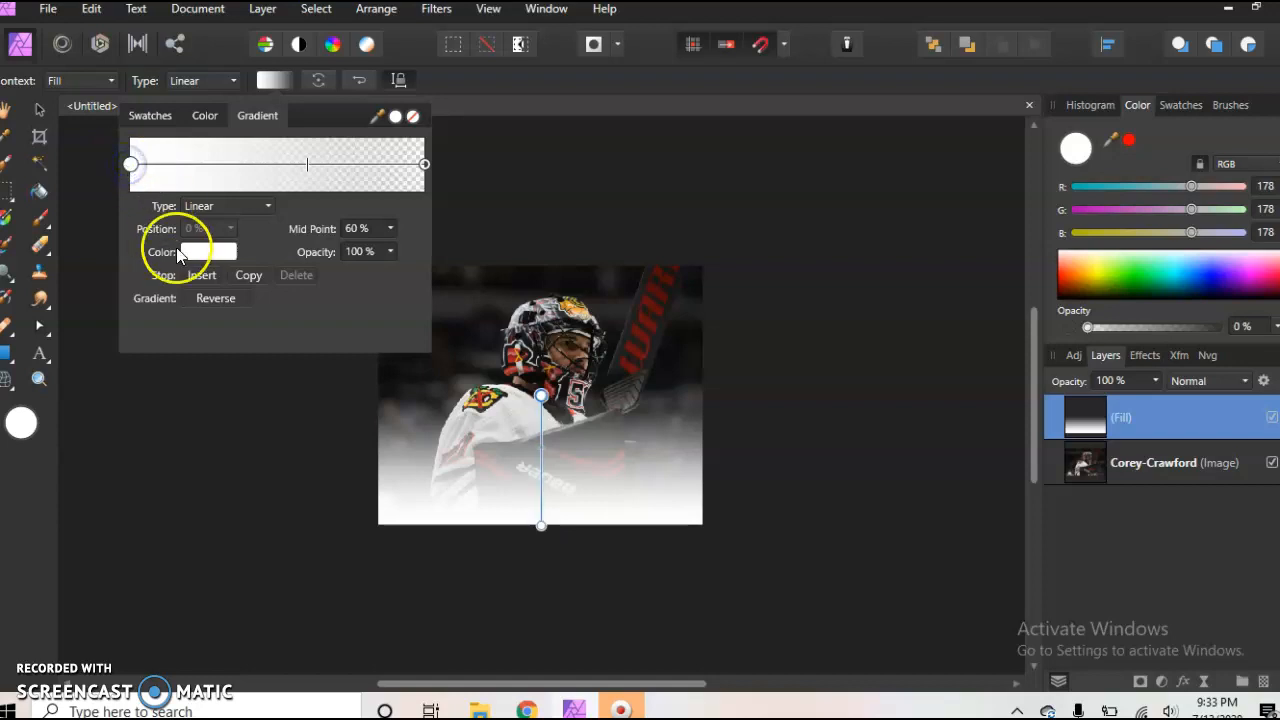
left_click(195, 290)
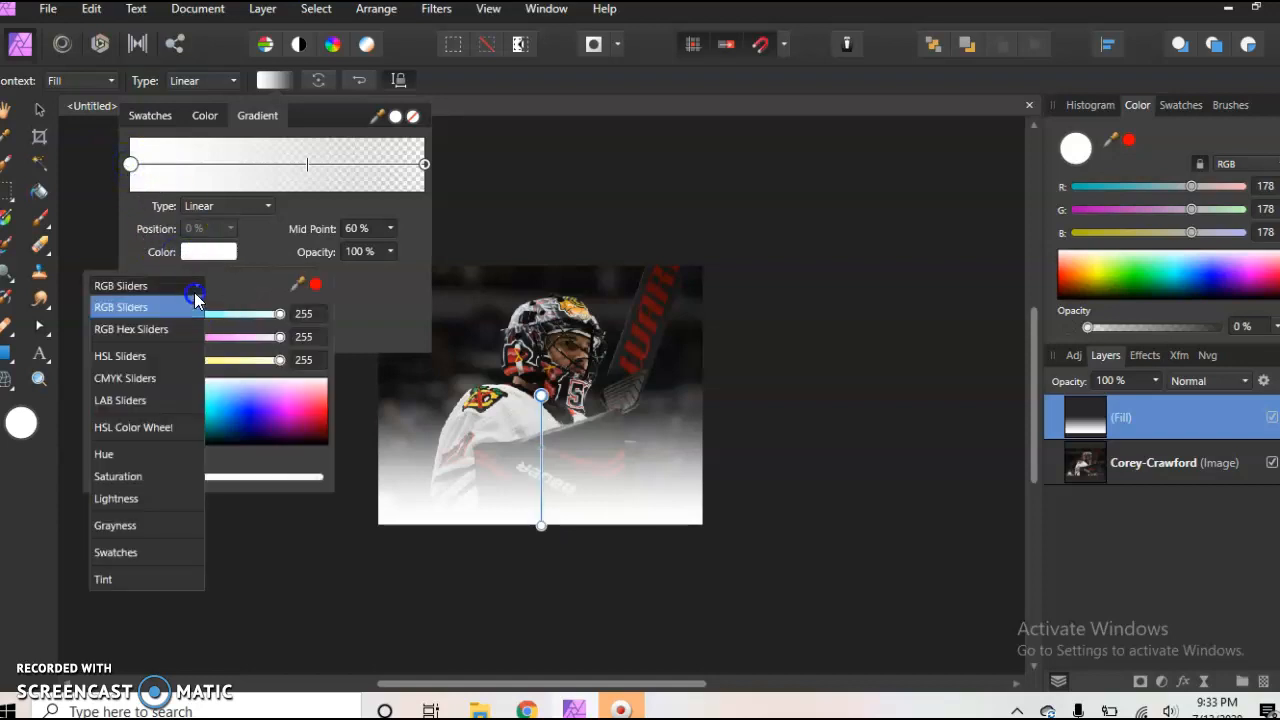
left_click(190, 329)
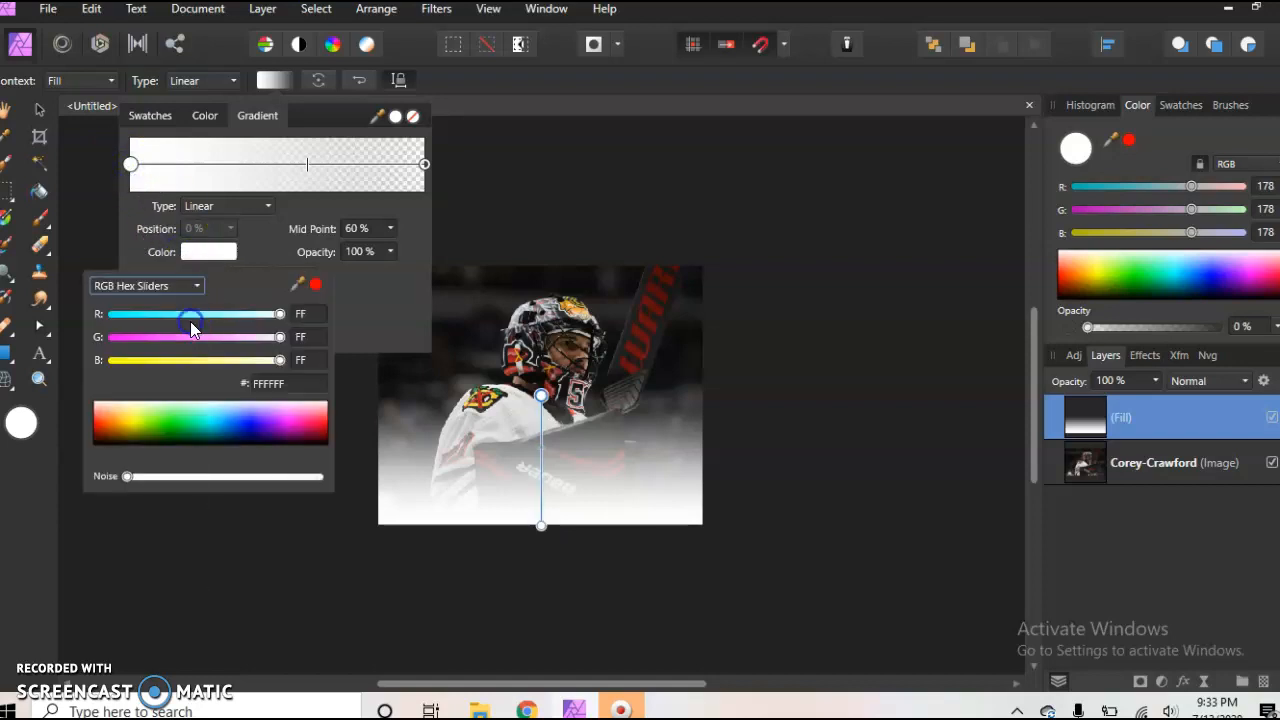
left_click(261, 382)
right_click(261, 382)
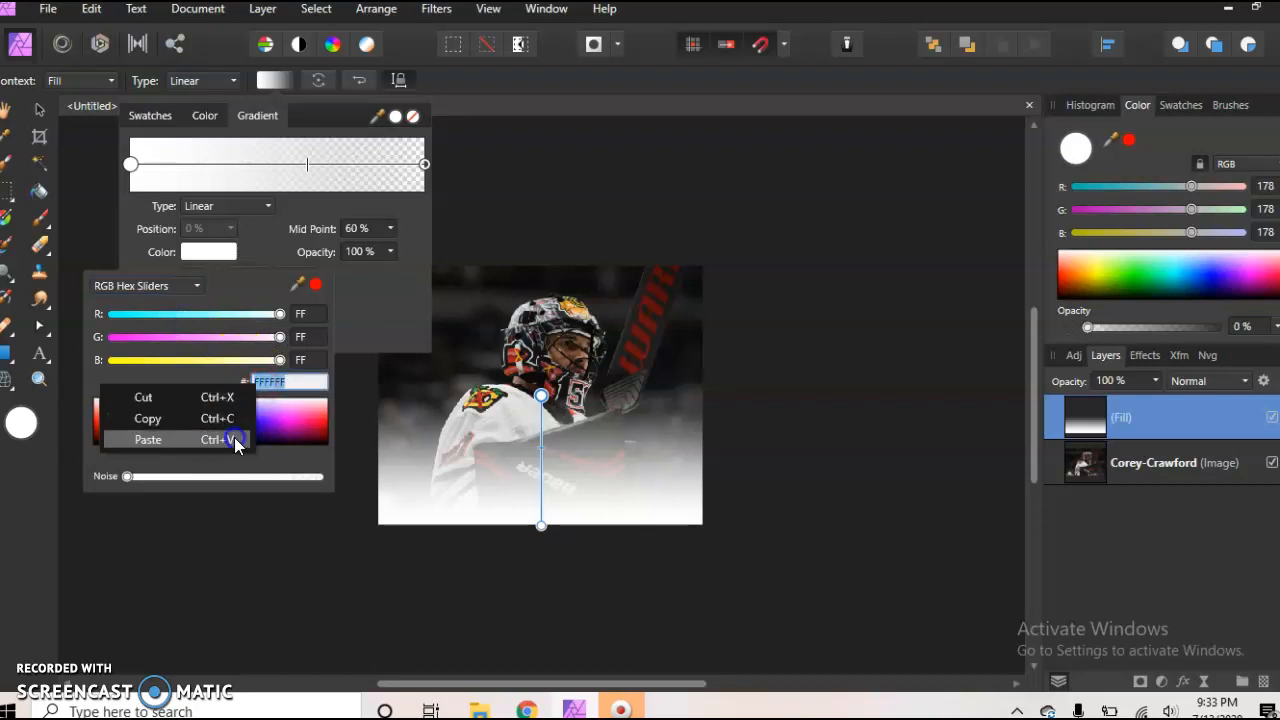
left_click(233, 436)
key("Return")
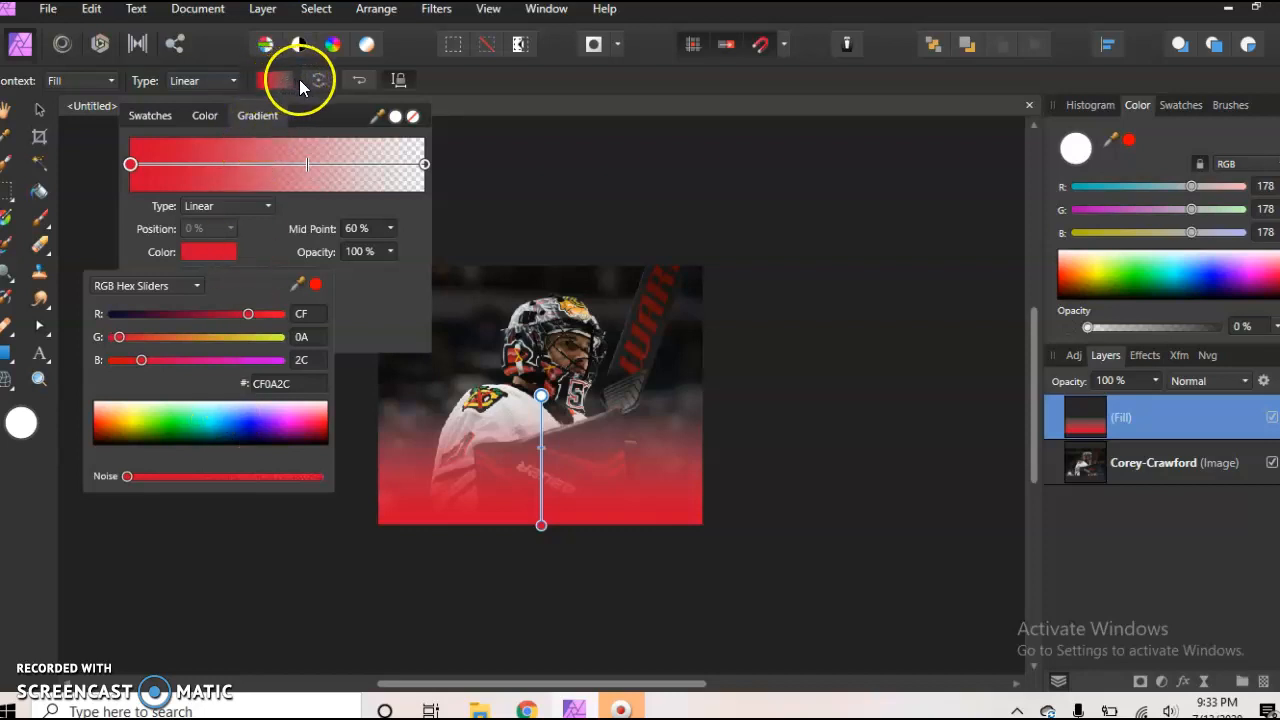
left_click(488, 162)
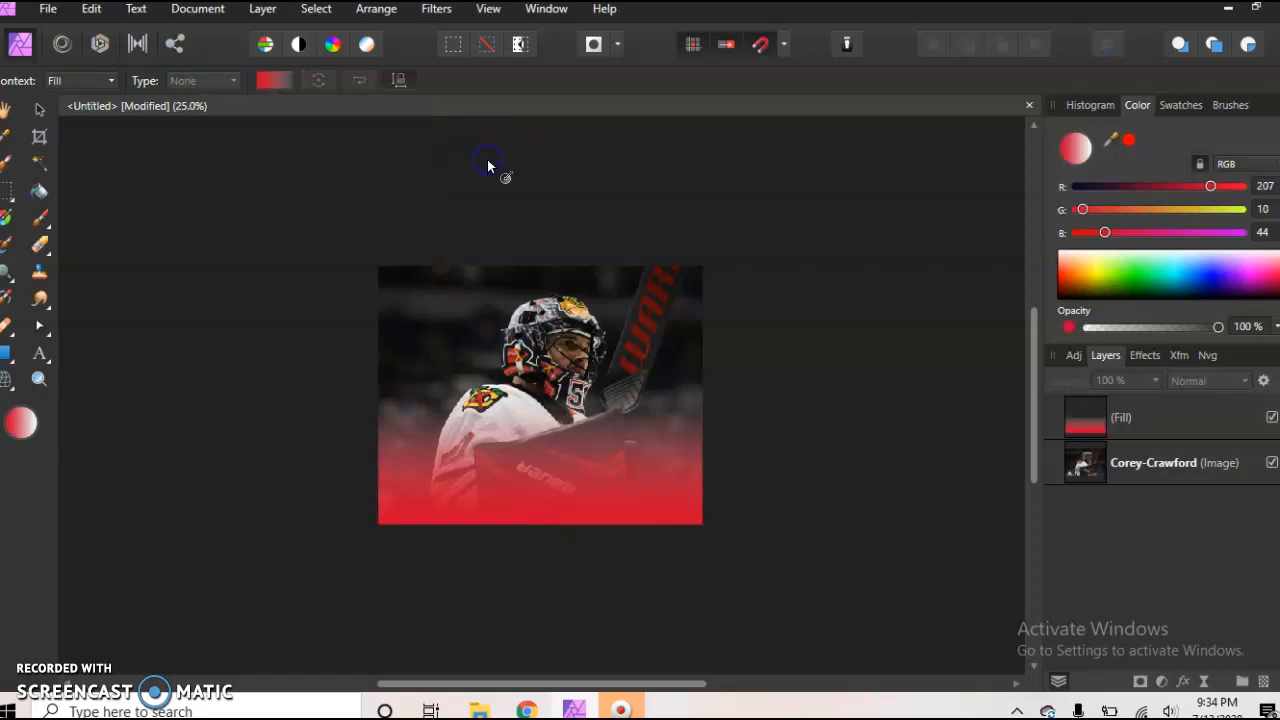
- Reselect the gradient fill layer and activate the Artistic Text tool
left_click(1157, 426)
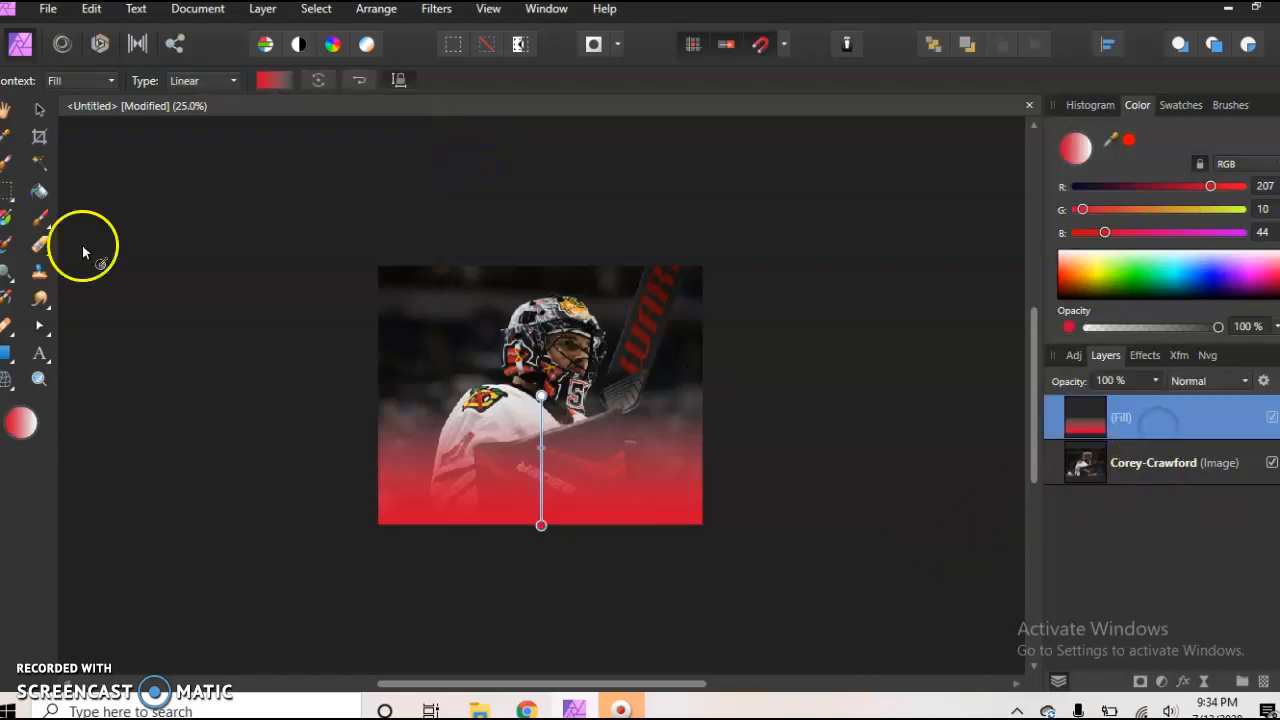
left_click(40, 355)
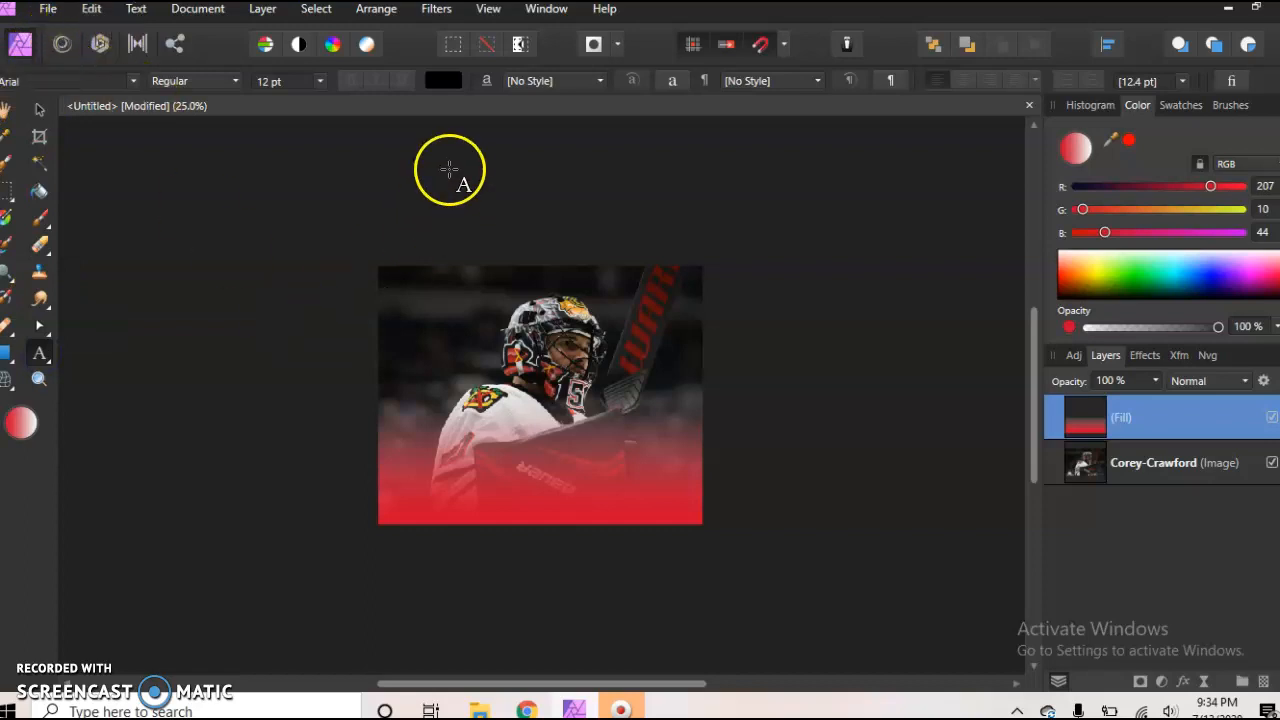
left_click(433, 79)
left_click(346, 271)
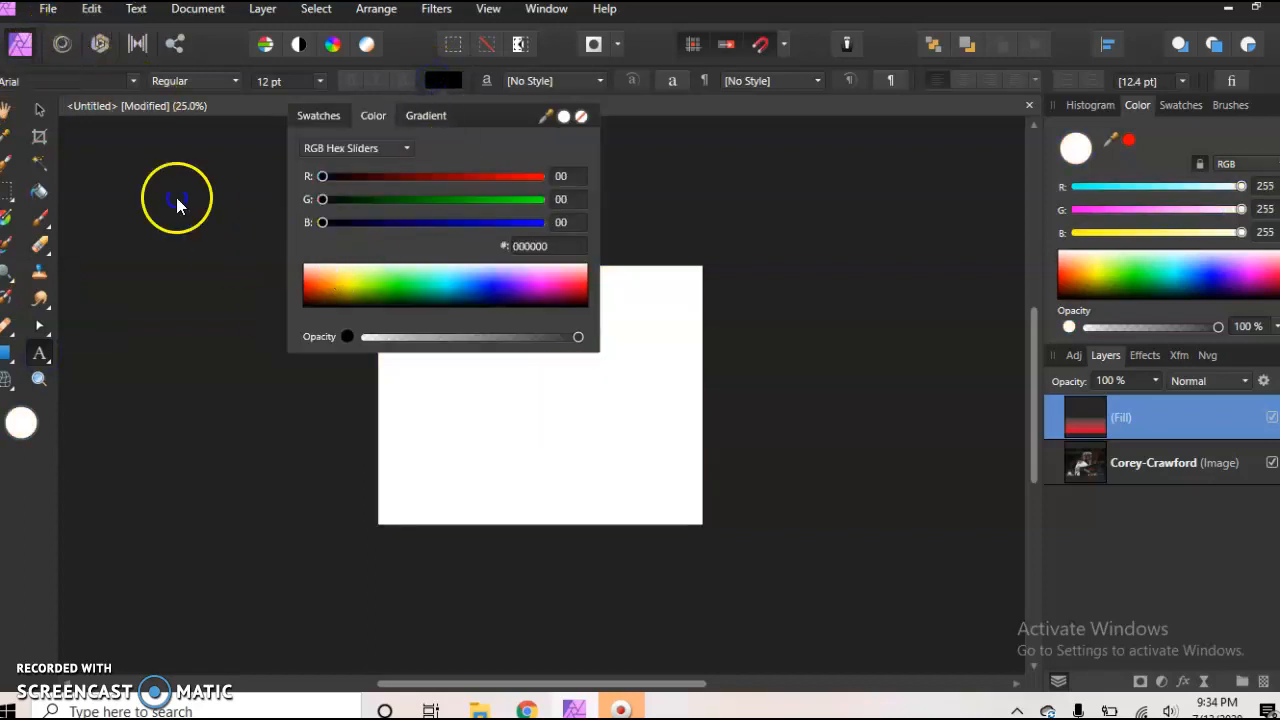
left_click(177, 199)
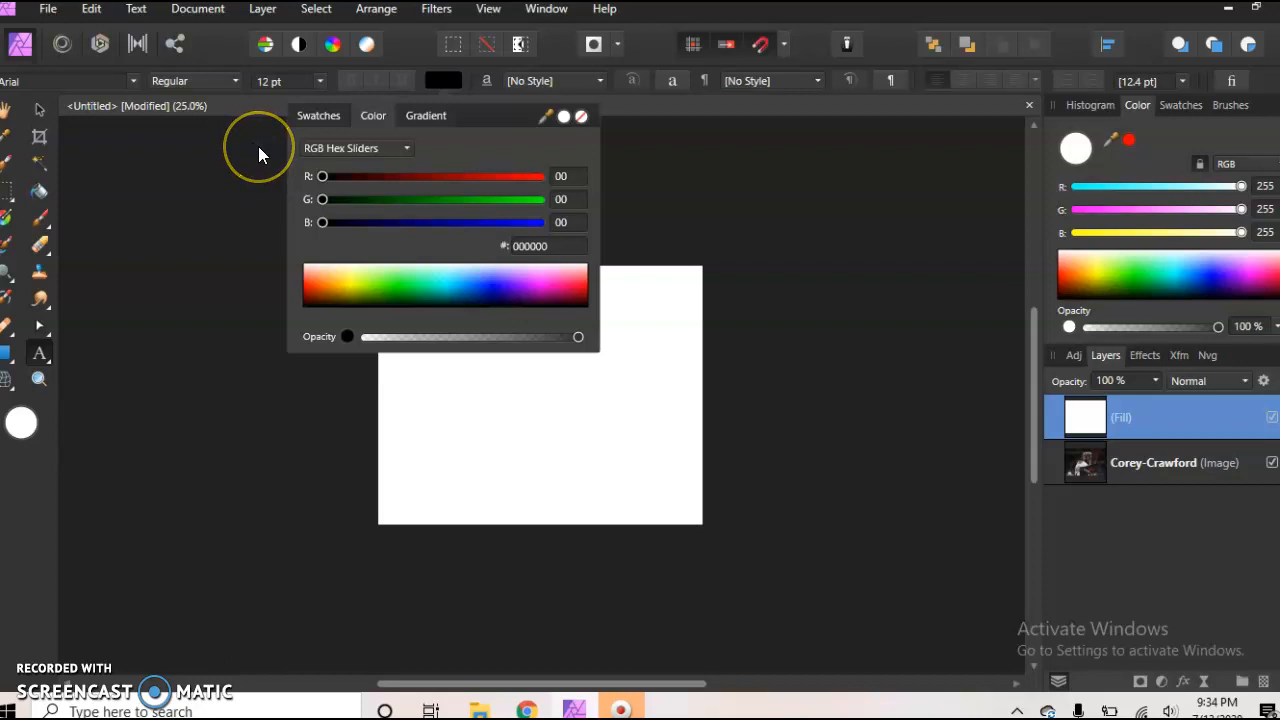
key("ctrl+z")
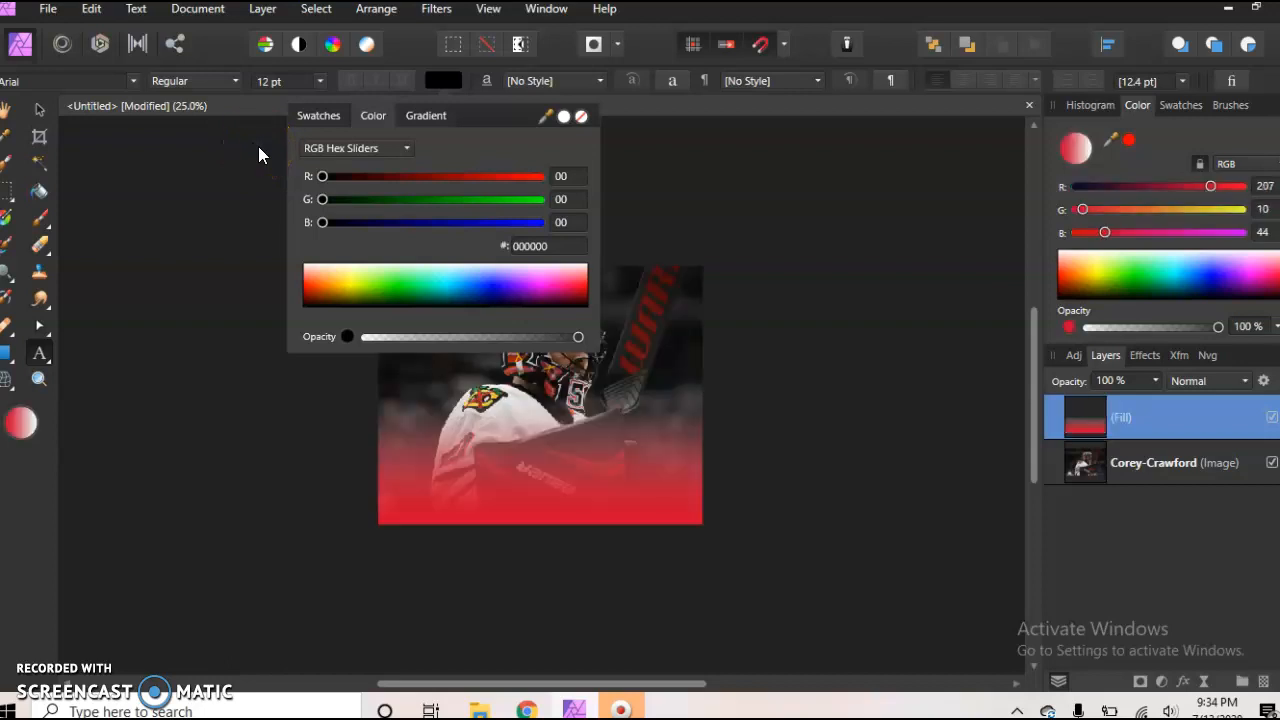
left_click(456, 73)
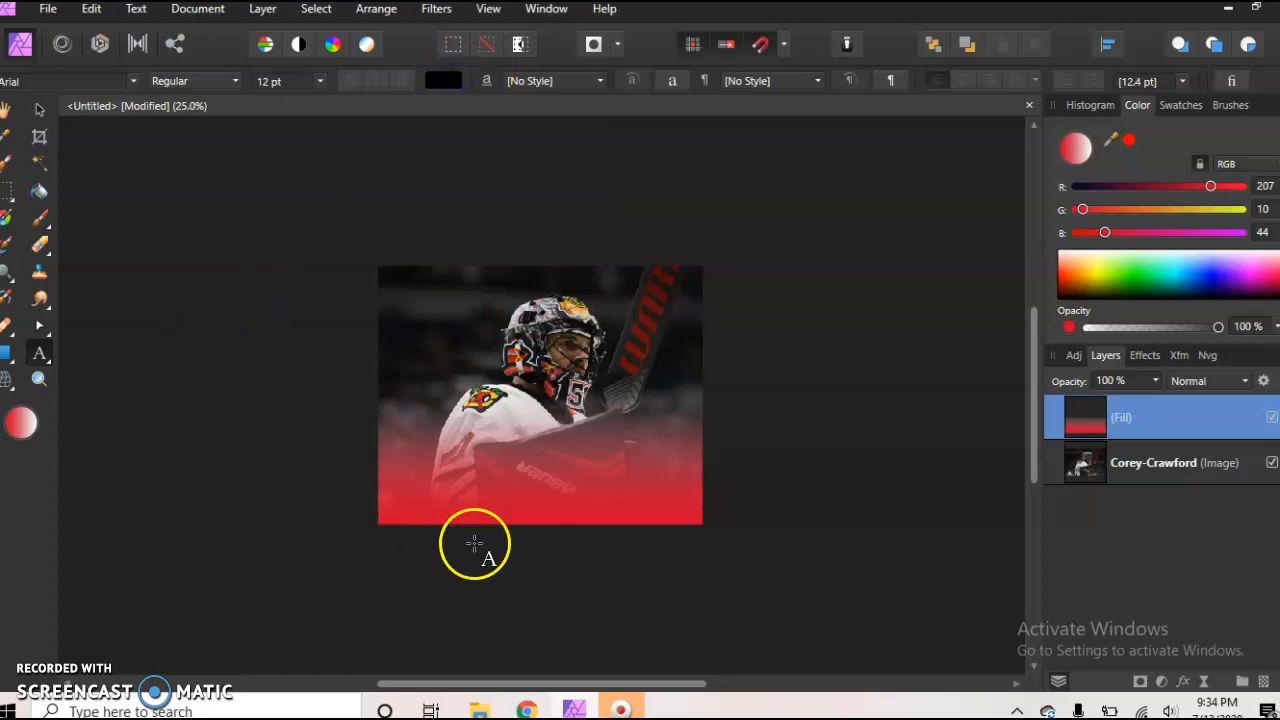
- Place the art text "Update" in white (FFFFFF) over the player's lower torso
left_click(478, 447)
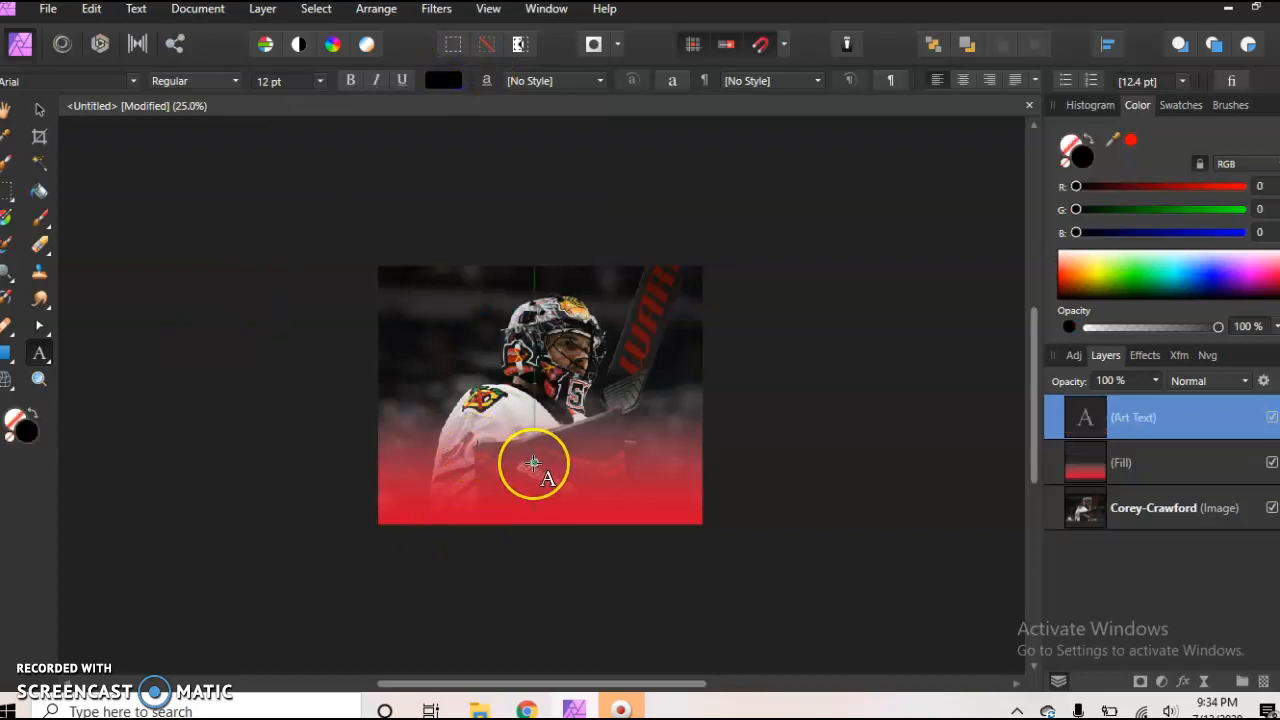
key("ctrl+plus")
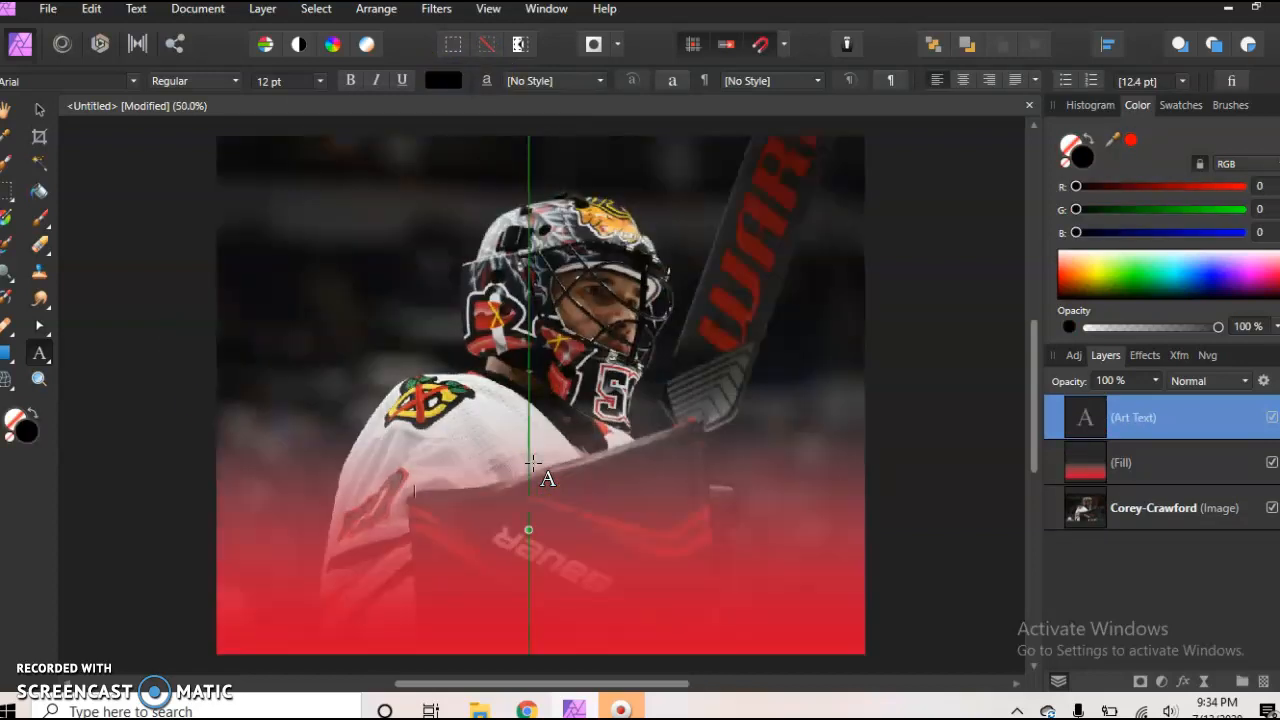
left_click(450, 79)
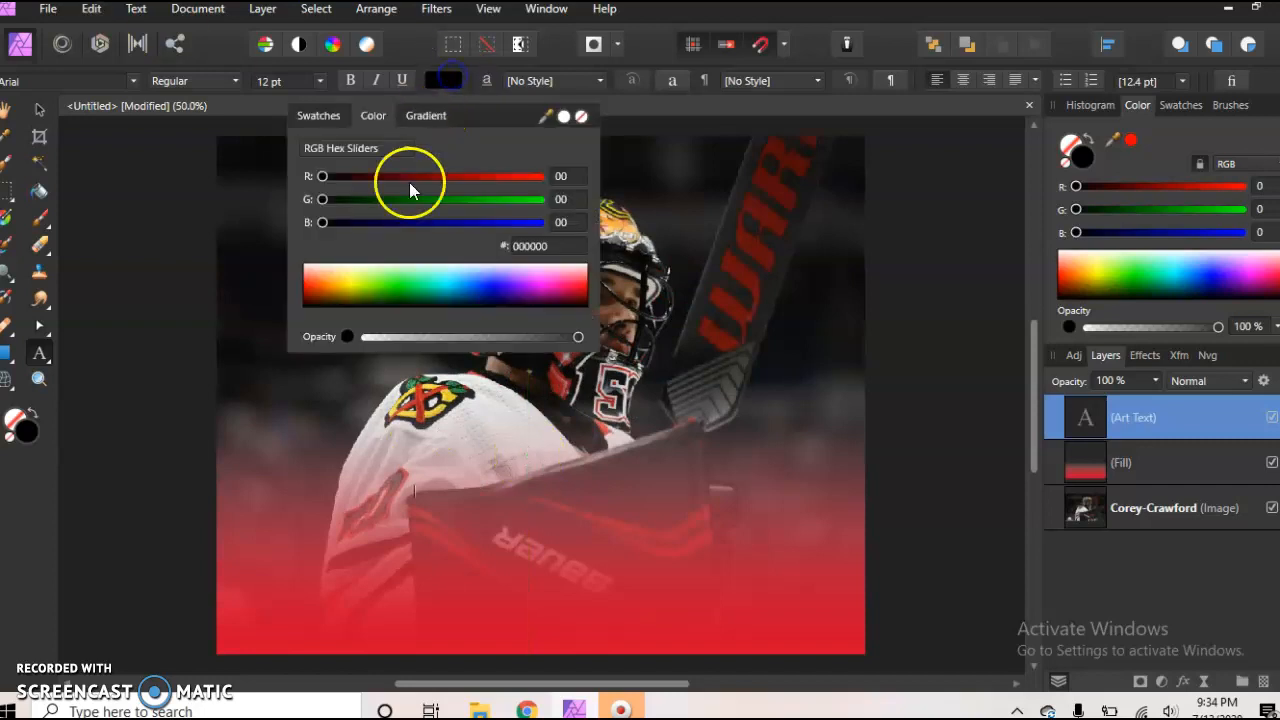
left_click_drag(319, 283, 277, 234)
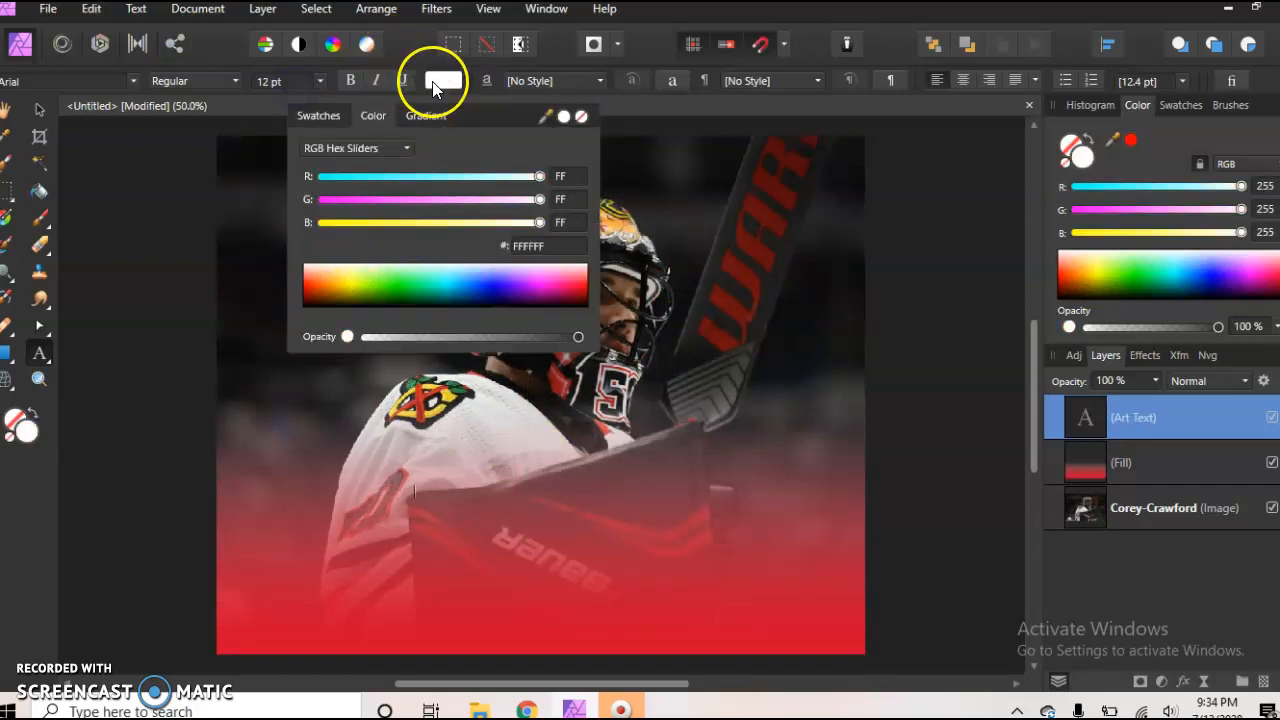
left_click(437, 81)
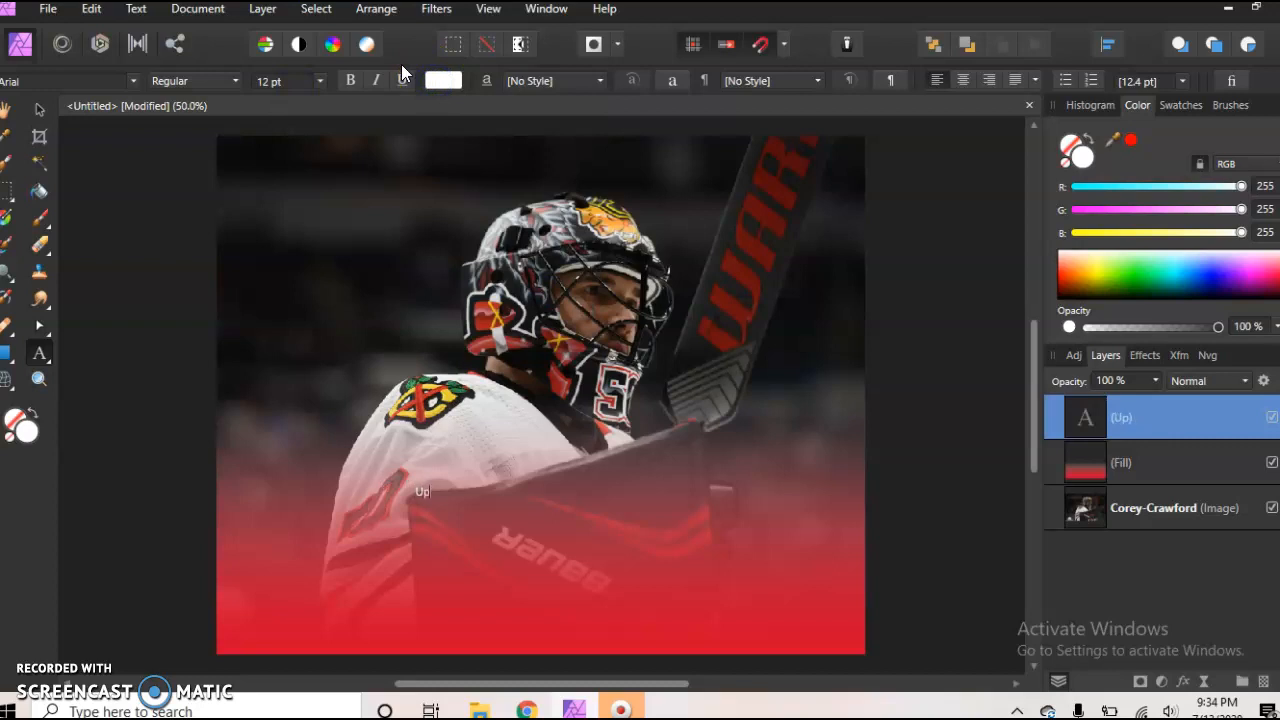
- Select the whole "Update" text and change its font to Basketball from the favourite fonts
left_click(434, 491)
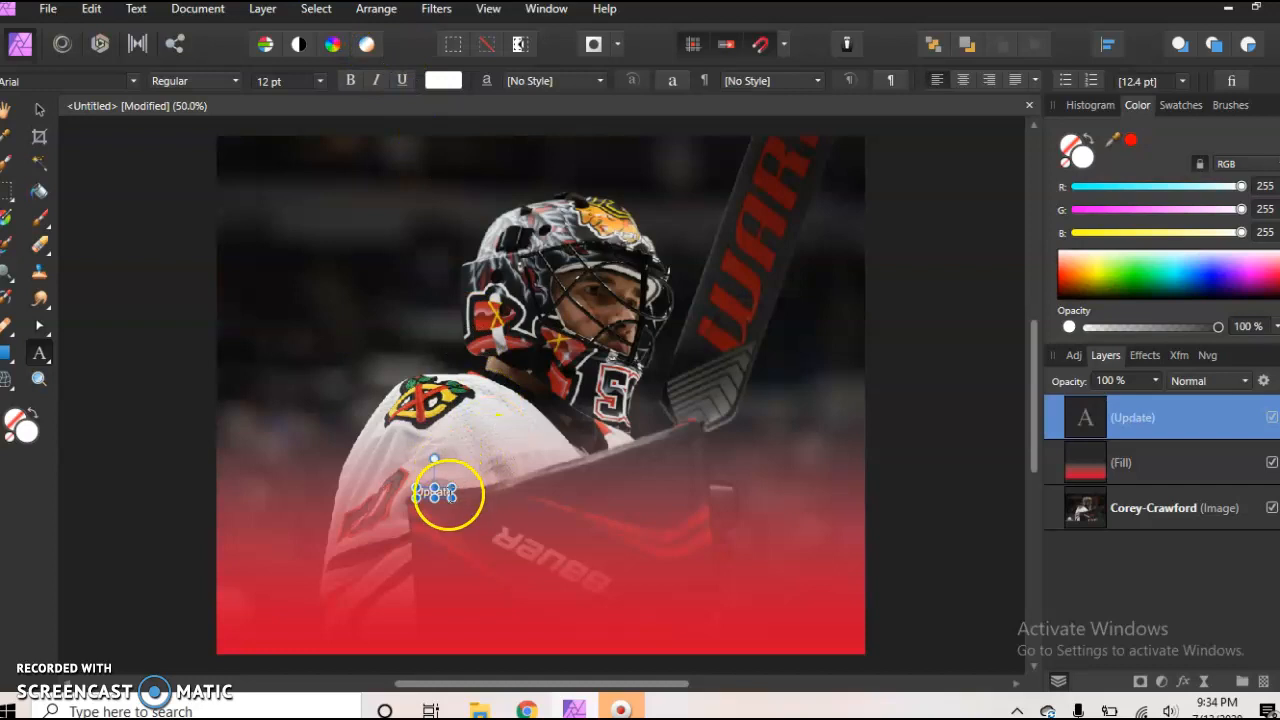
left_click_drag(451, 491, 397, 471)
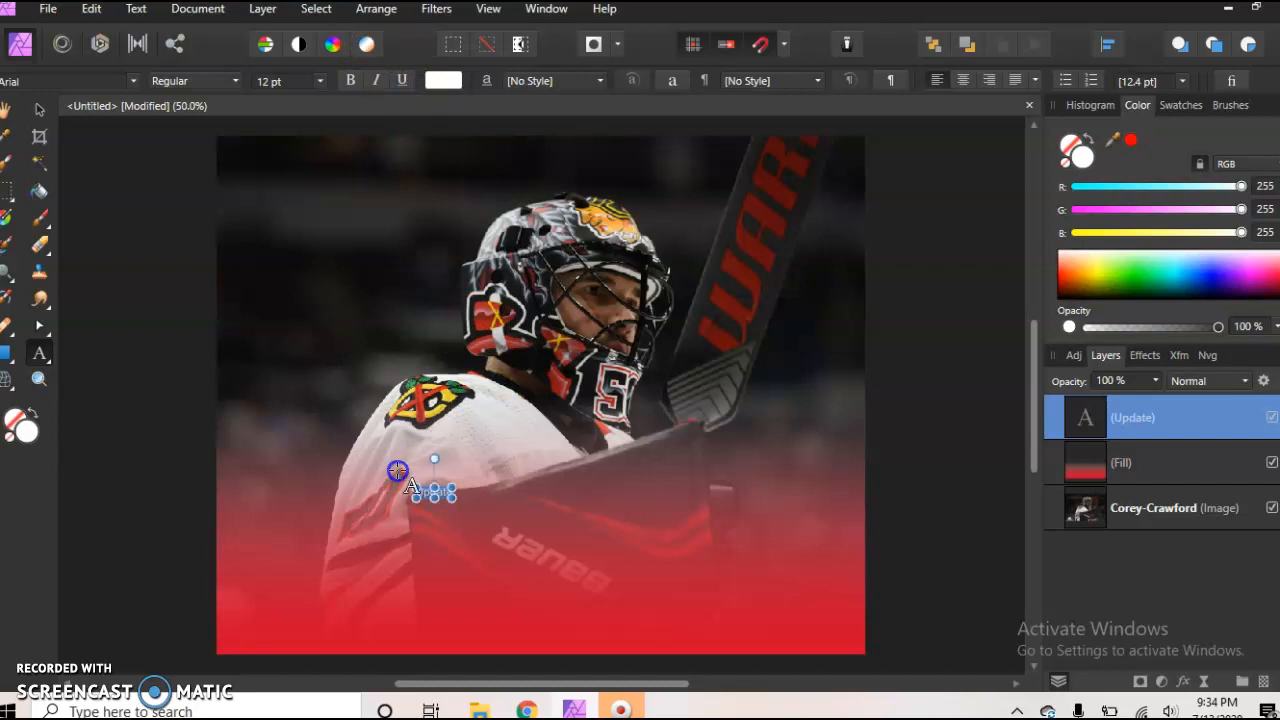
left_click(132, 80)
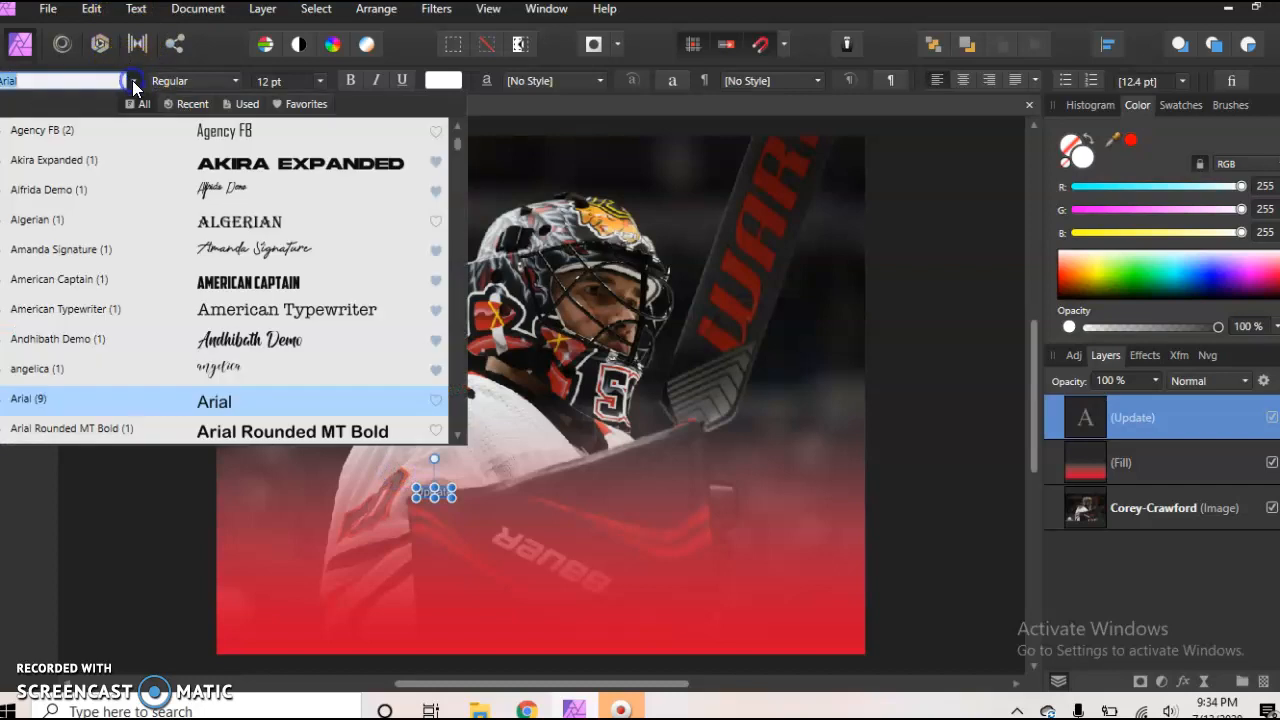
left_click(292, 106)
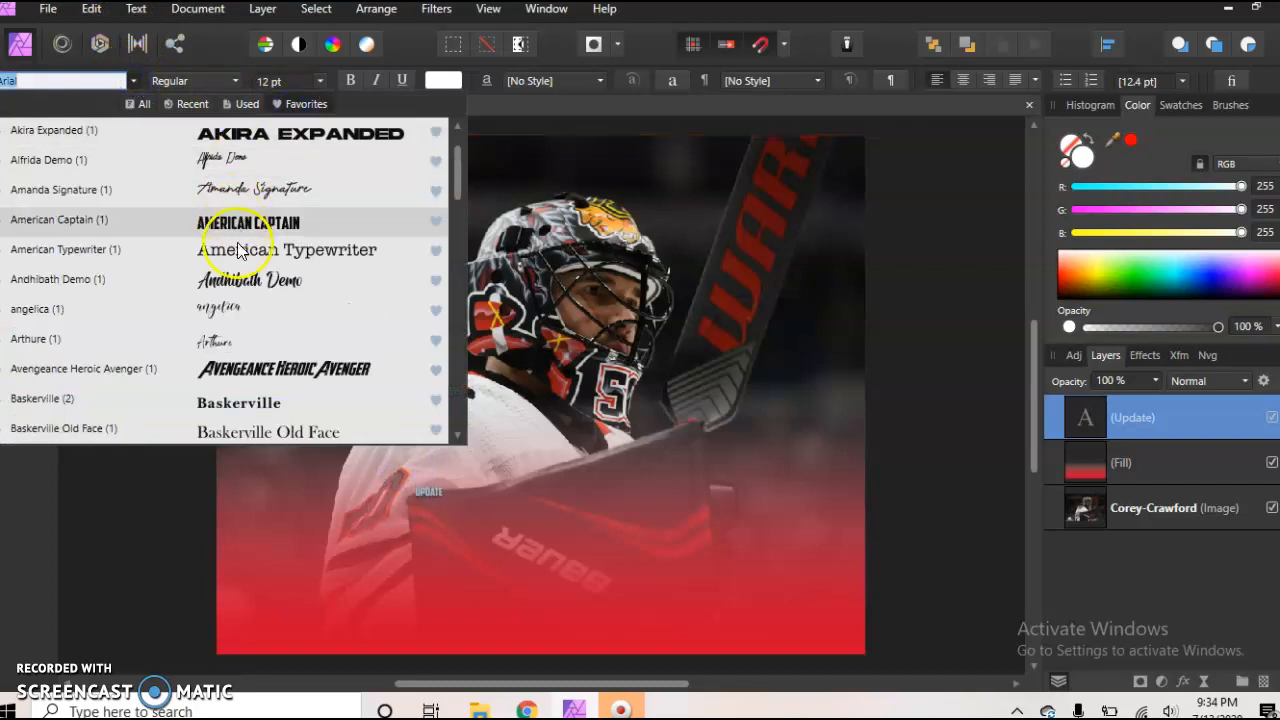
scroll(256, 290, "down", 2)
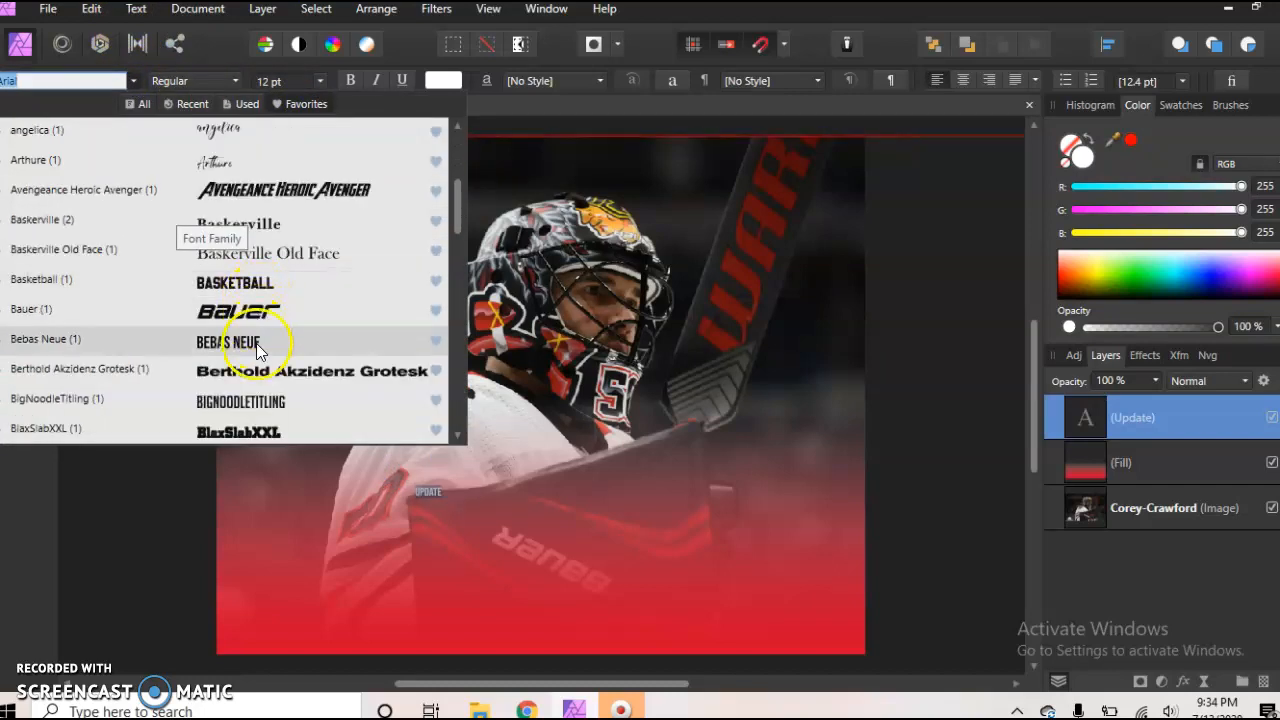
left_click(250, 285)
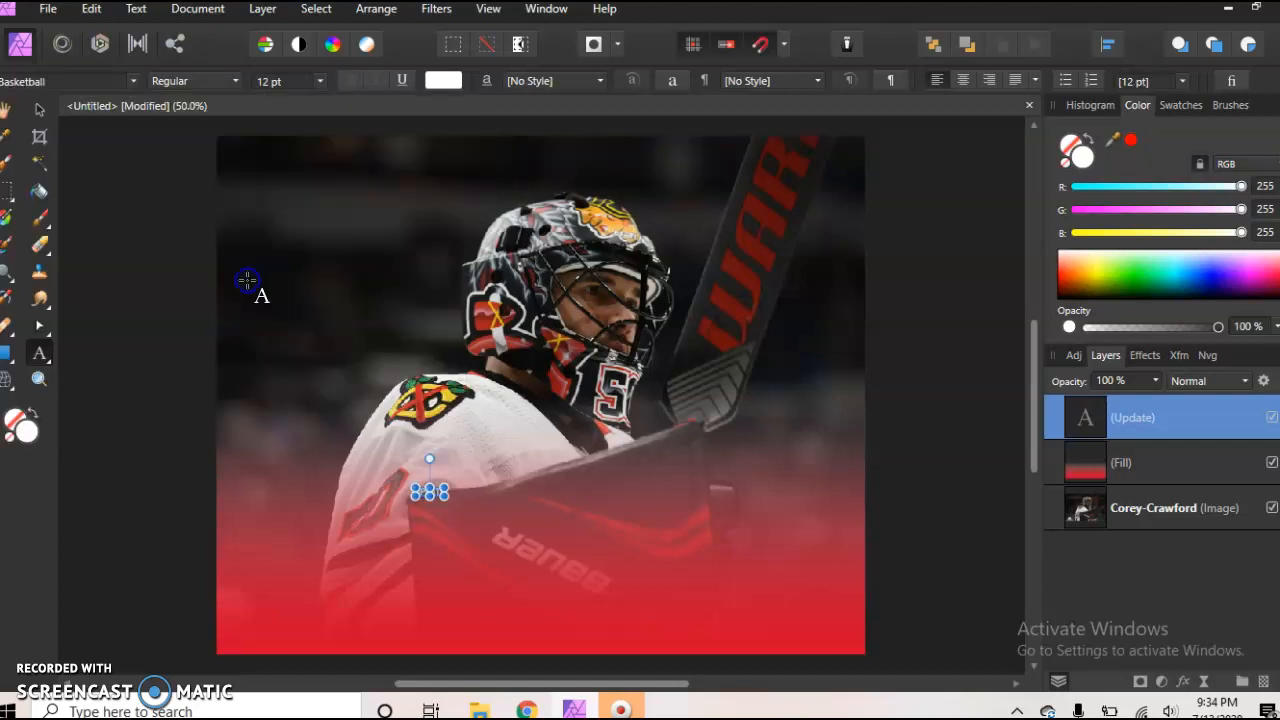
- Set the "Update" text's size to 80 pt and move it slightly towards the canvas's horizontal centre
left_click(320, 81)
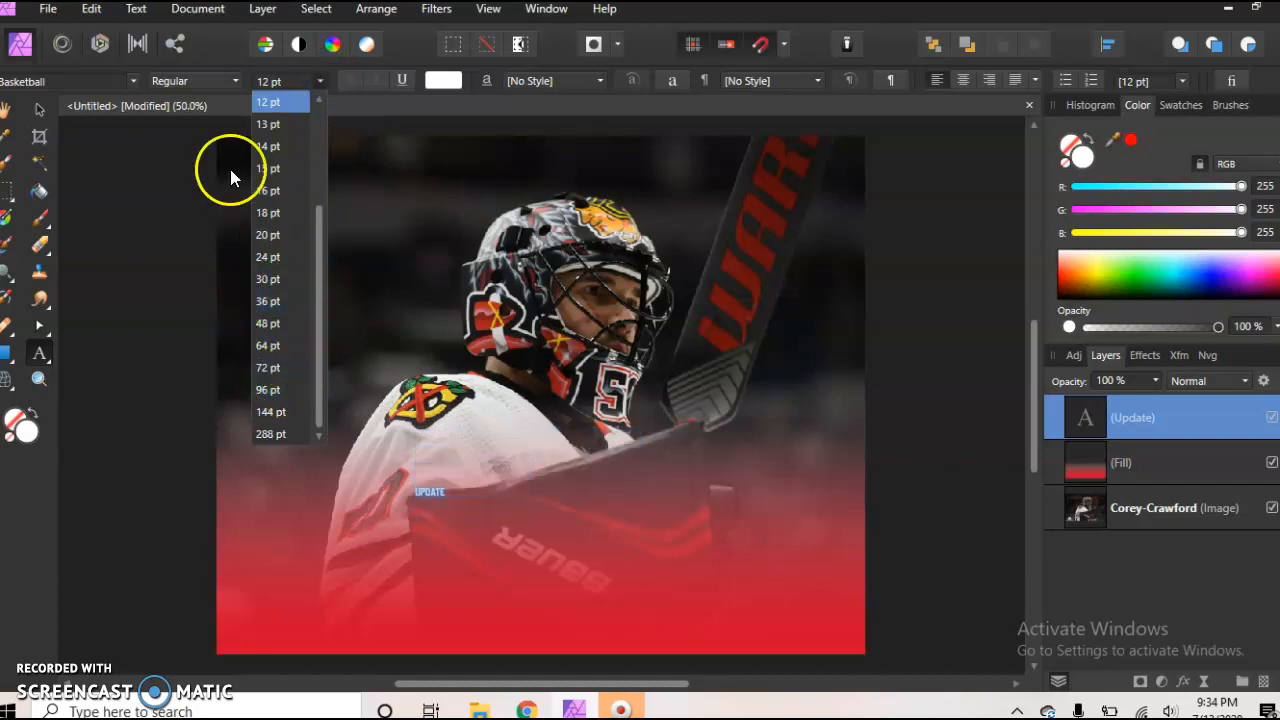
left_click(262, 81)
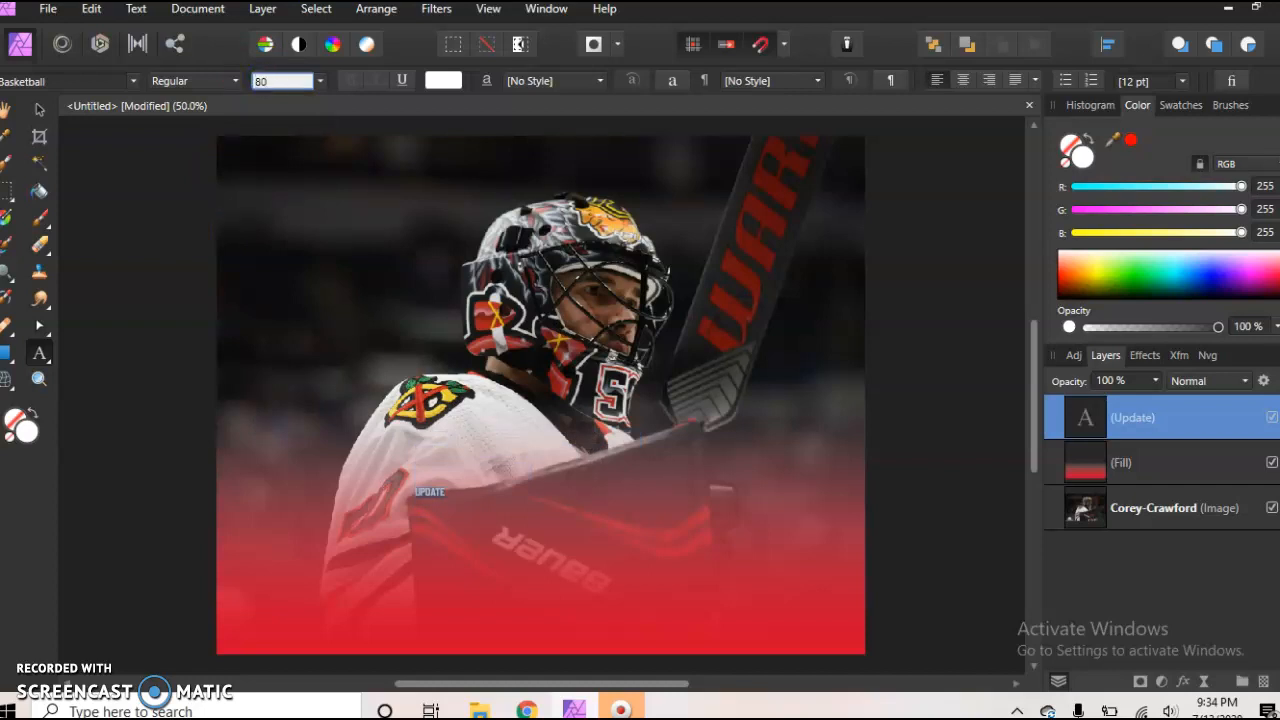
key("Return")
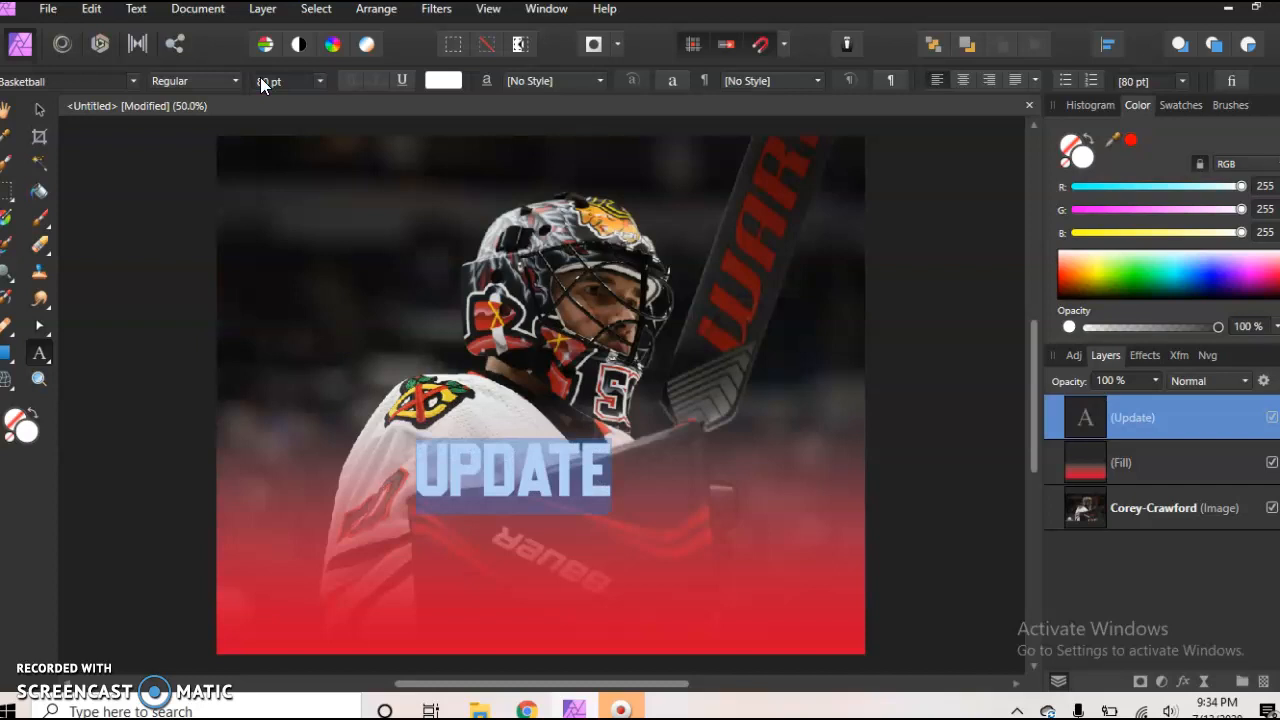
left_click(42, 112)
left_click_drag(443, 471, 479, 474)
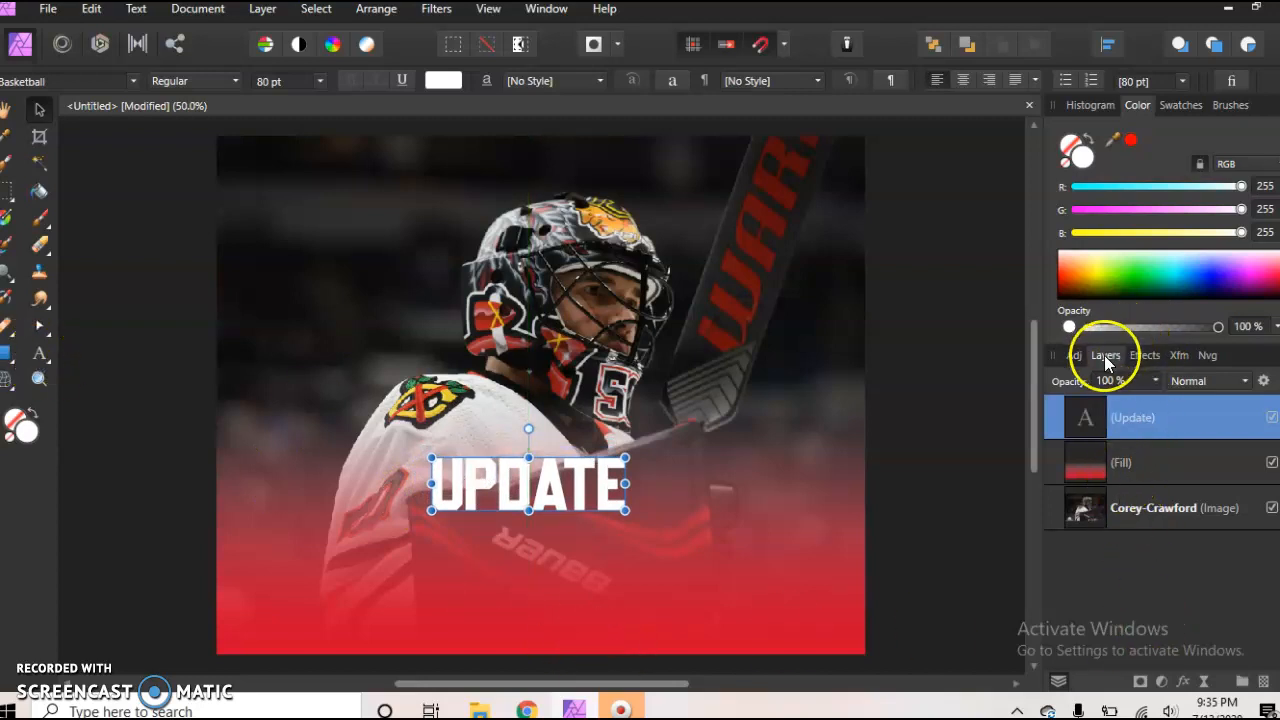
- Add an Outer Shadow effect to the "Update" text, adjust the shadow, and return to the layer list
left_click(1145, 356)
left_click(1075, 450)
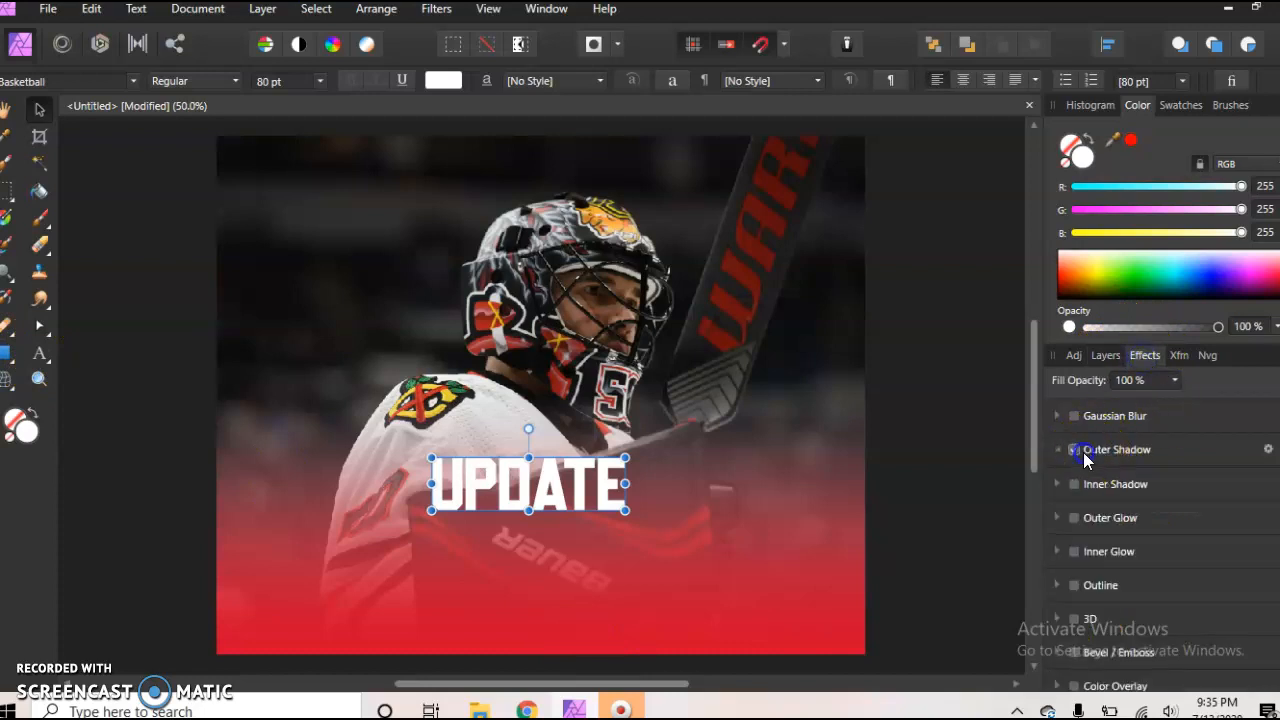
left_click_drag(1109, 537, 1201, 570)
left_click(1104, 355)
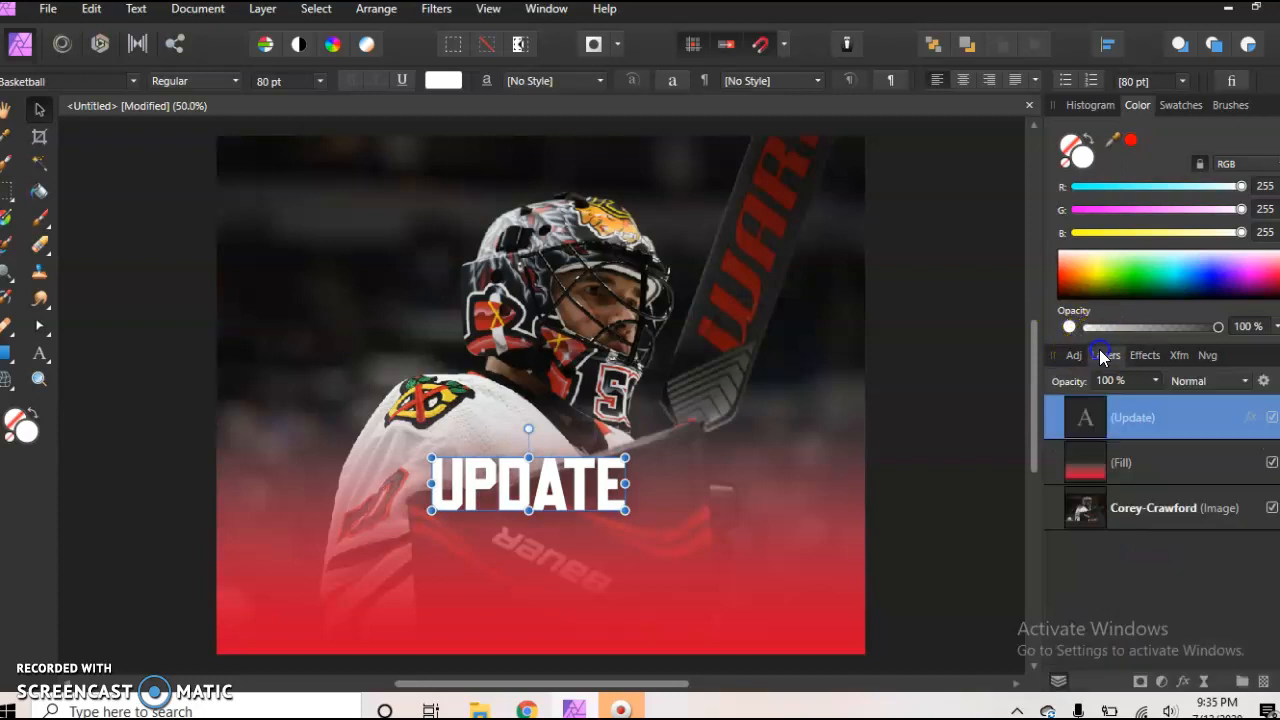
left_click(1078, 355)
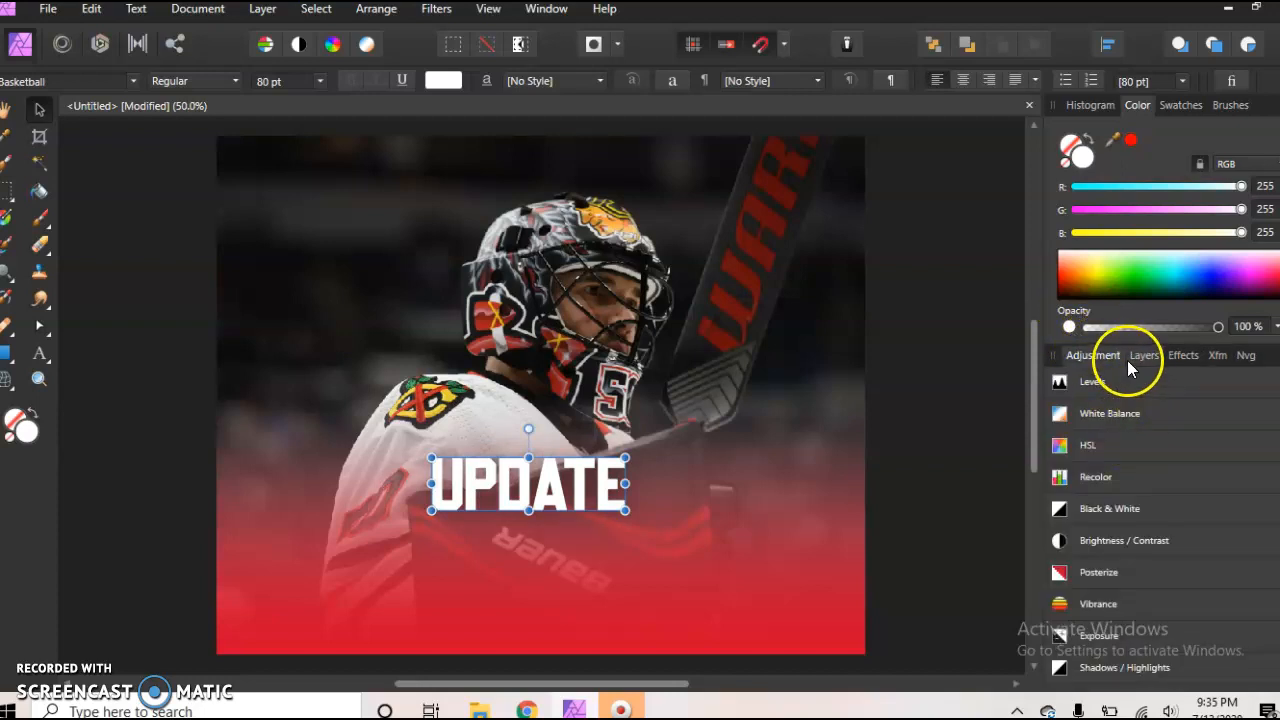
left_click(1129, 362)
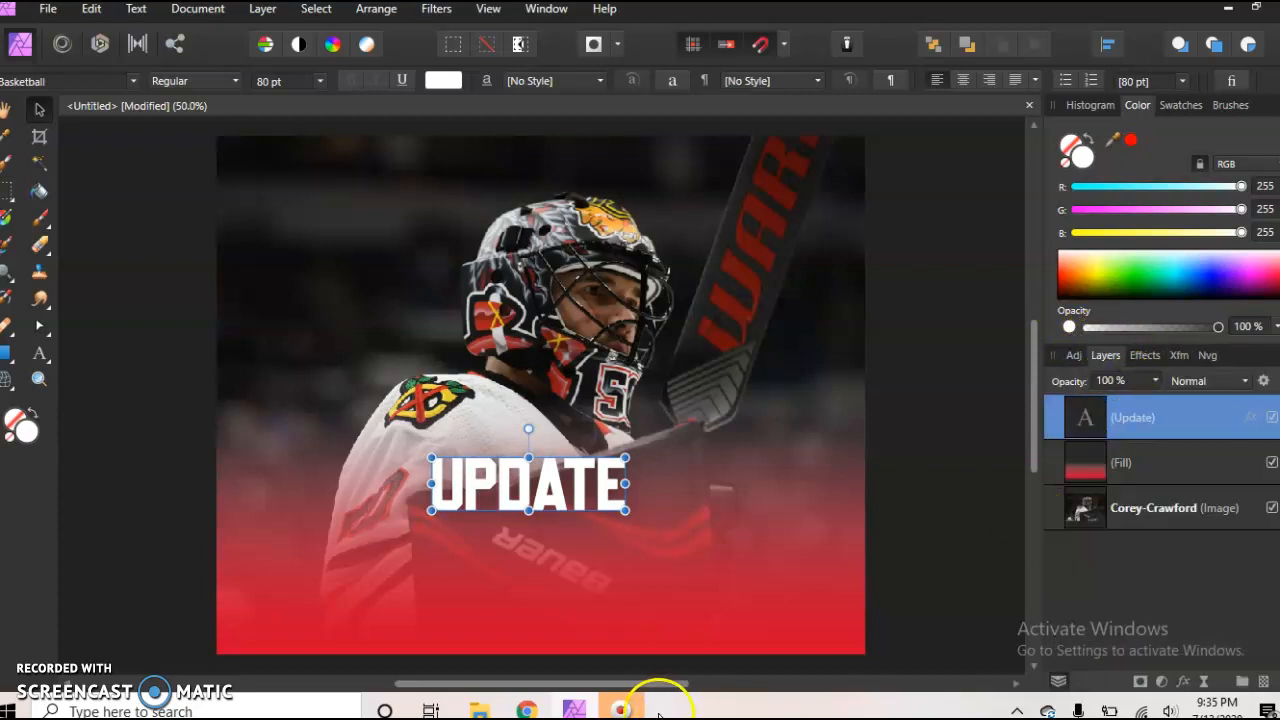
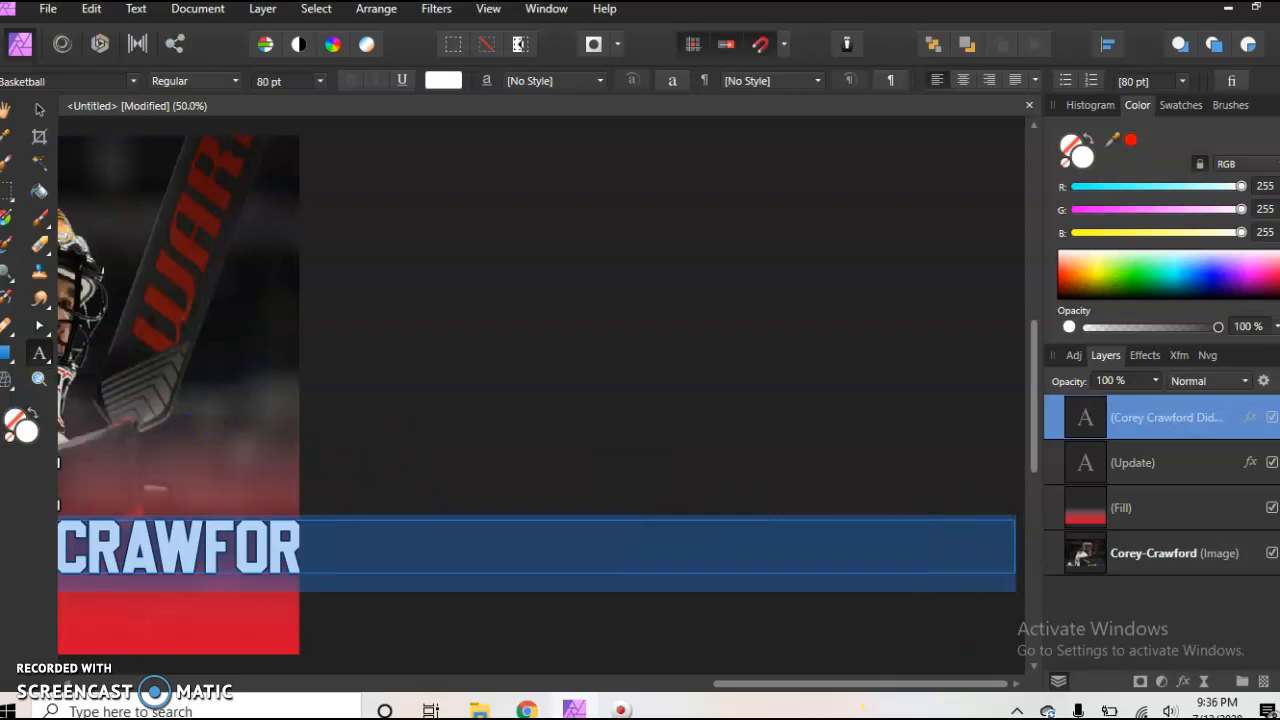
- Set the selected part of the Corey Crawford headline to 30 pt
left_click(319, 80)
scroll(306, 335, "down", 2)
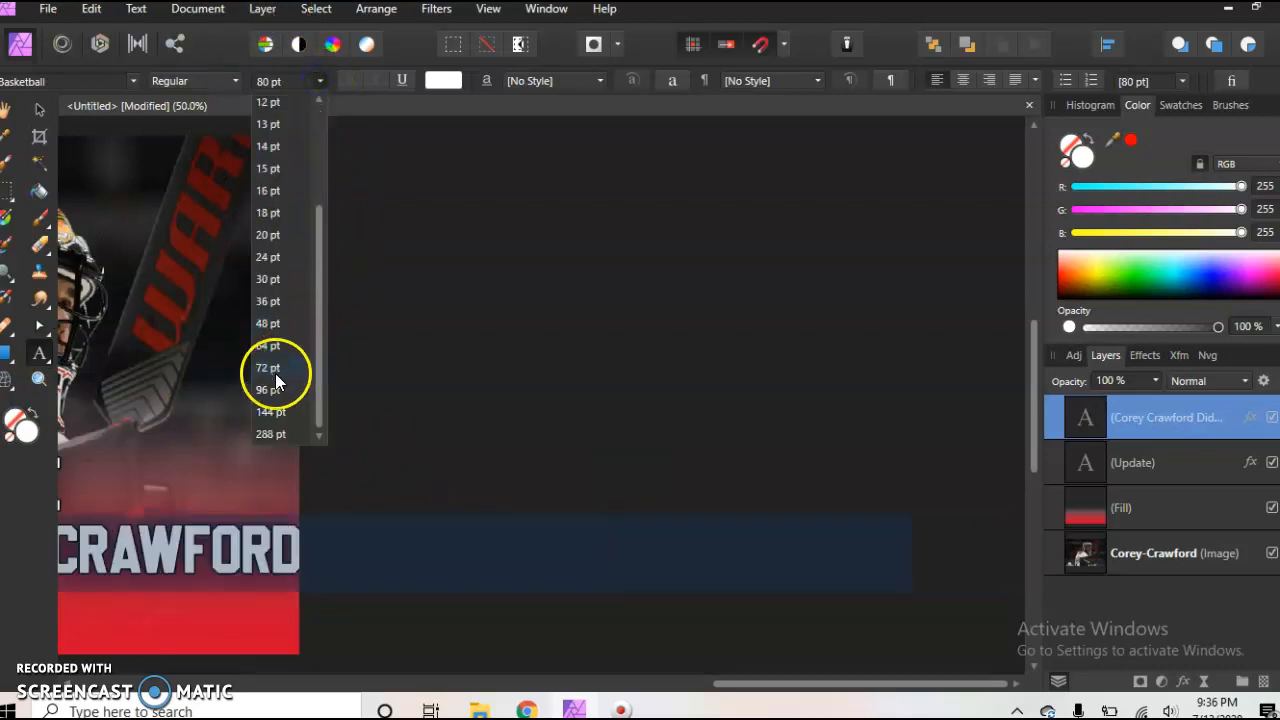
left_click(268, 280)
left_click_drag(777, 684, 529, 660)
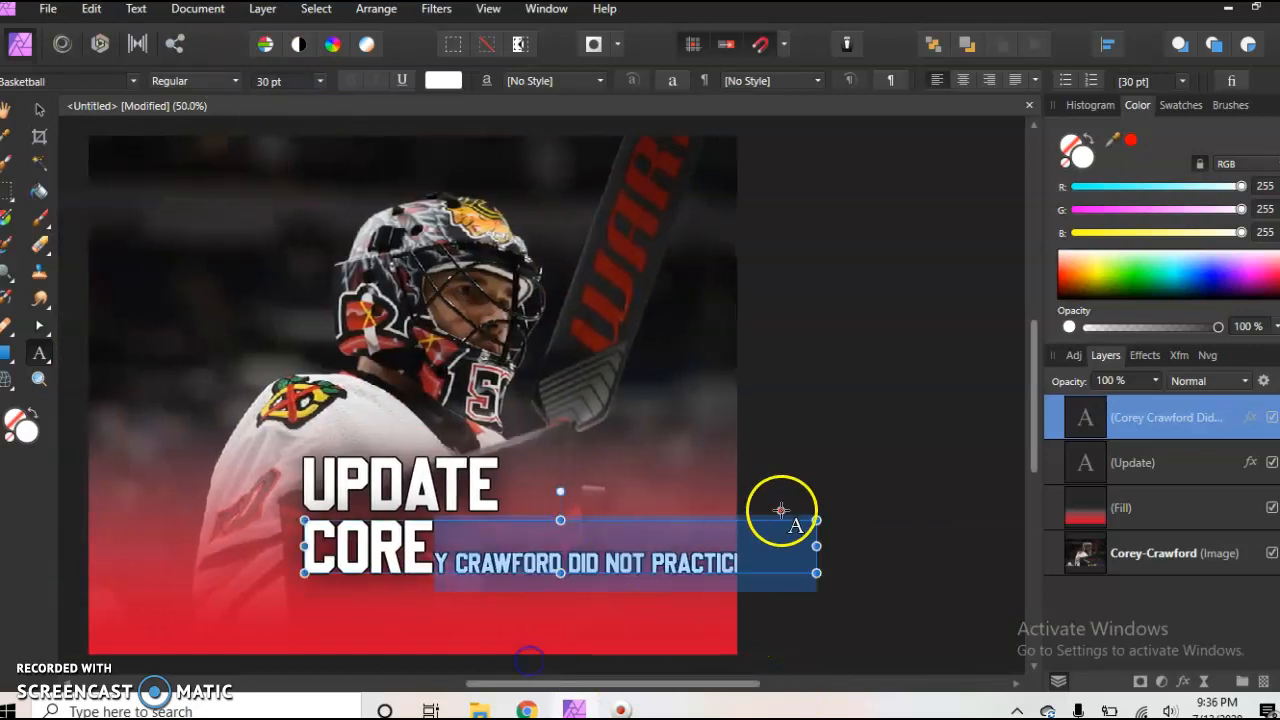
- Set the whole Corey Crawford headline to 48 pt and move it so it starts at the canvas's left edge
left_click(808, 551)
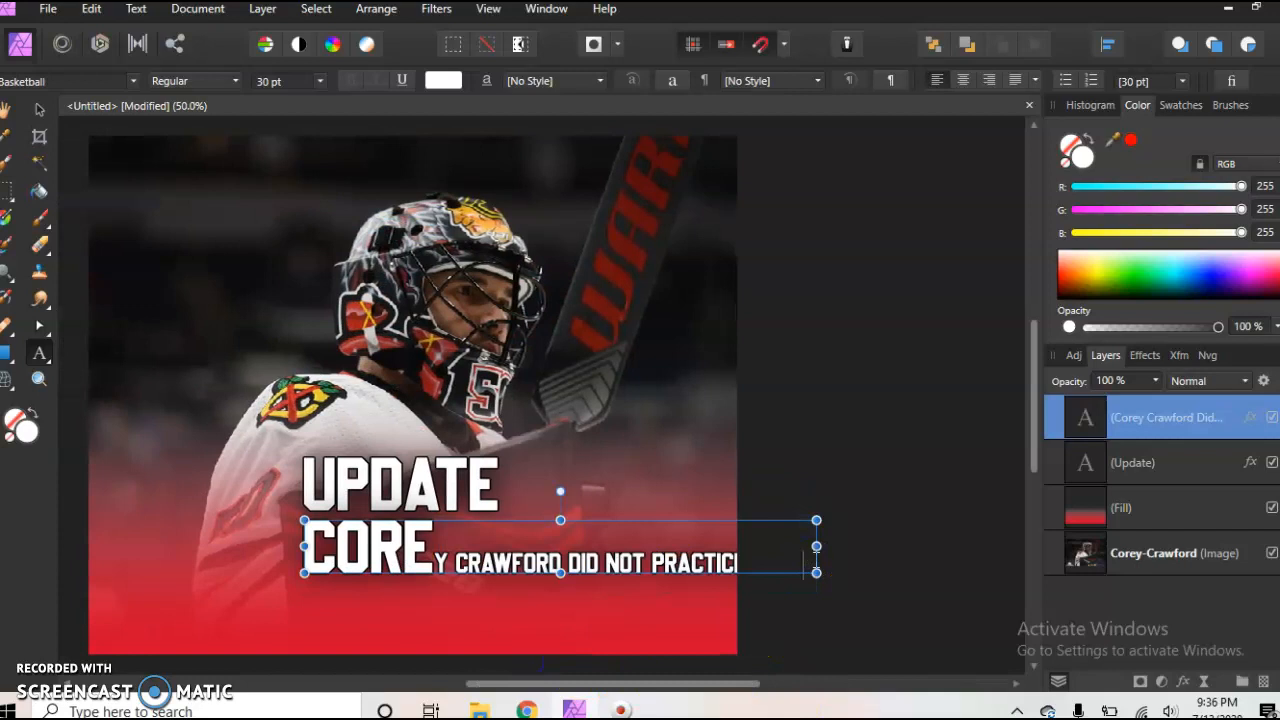
left_click_drag(813, 563, 229, 529)
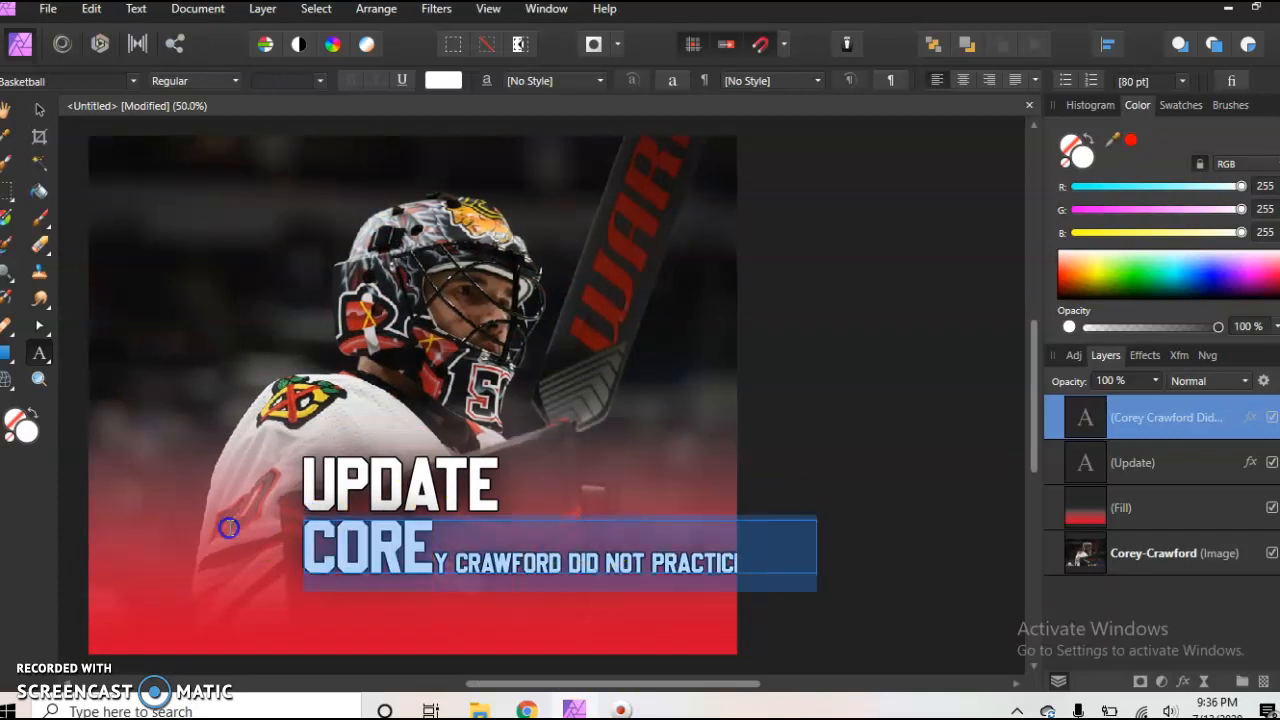
left_click(320, 81)
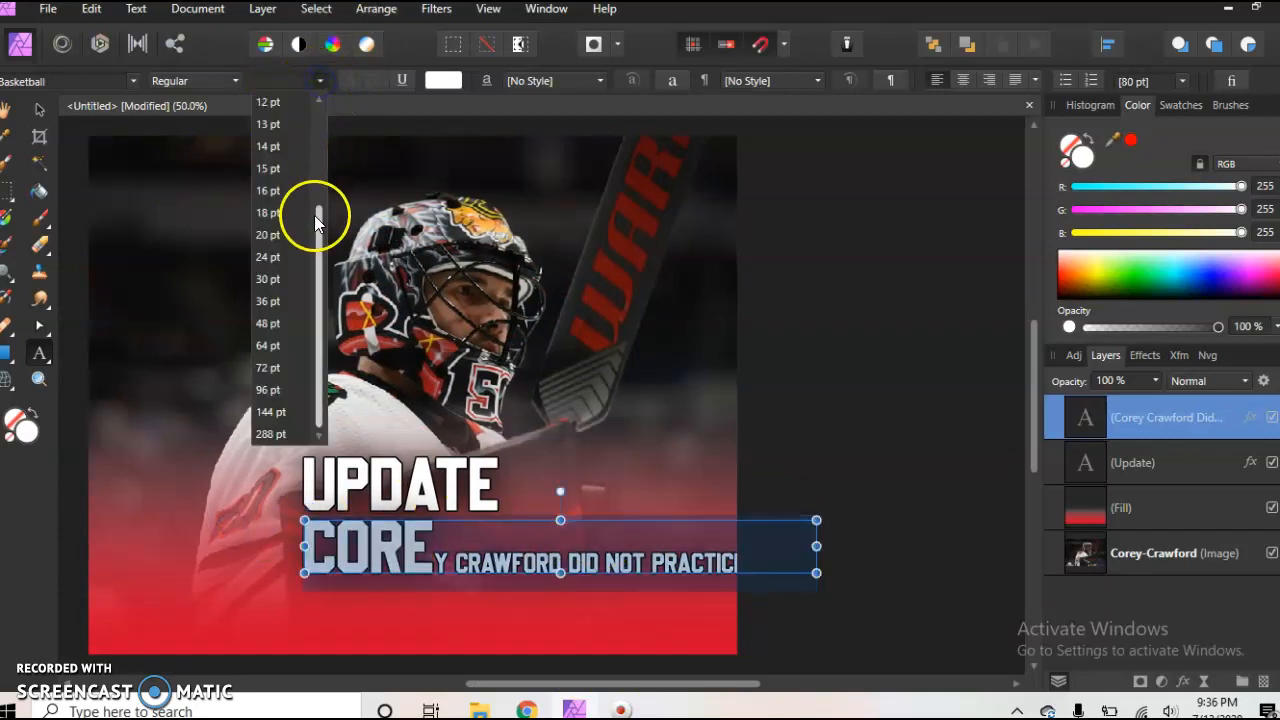
left_click(282, 325)
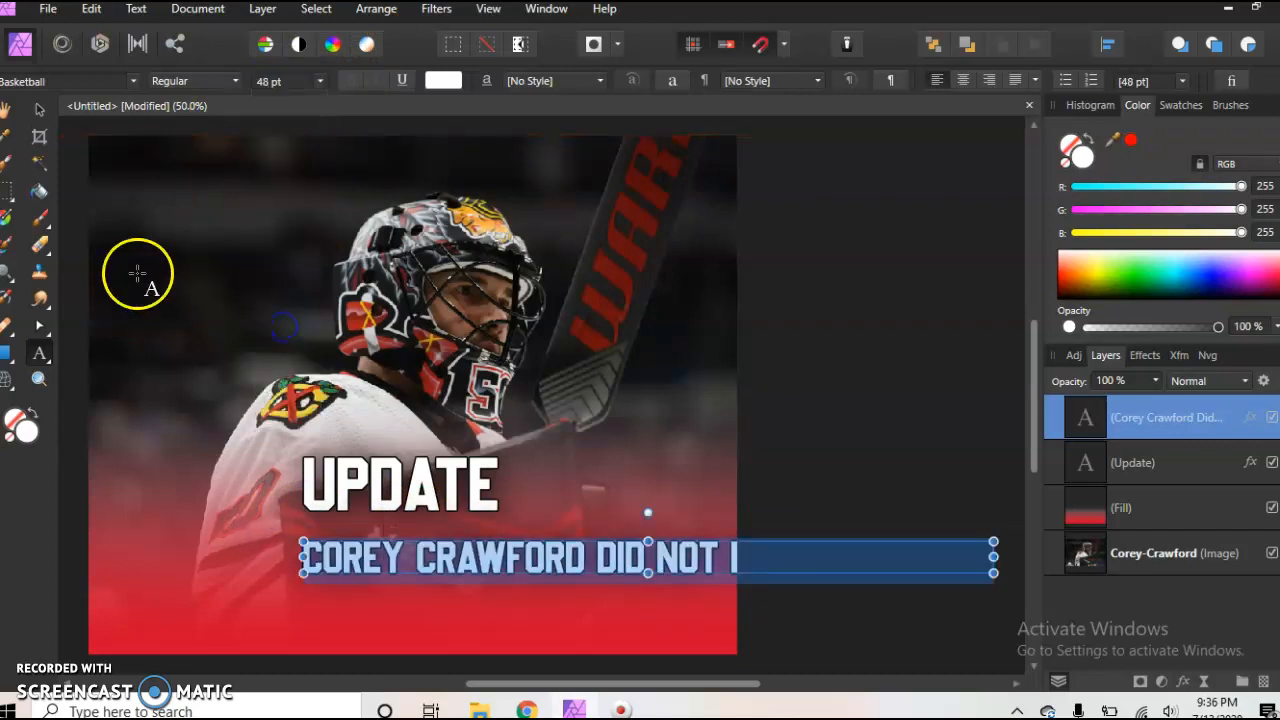
left_click(39, 109)
left_click_drag(409, 567, 202, 552)
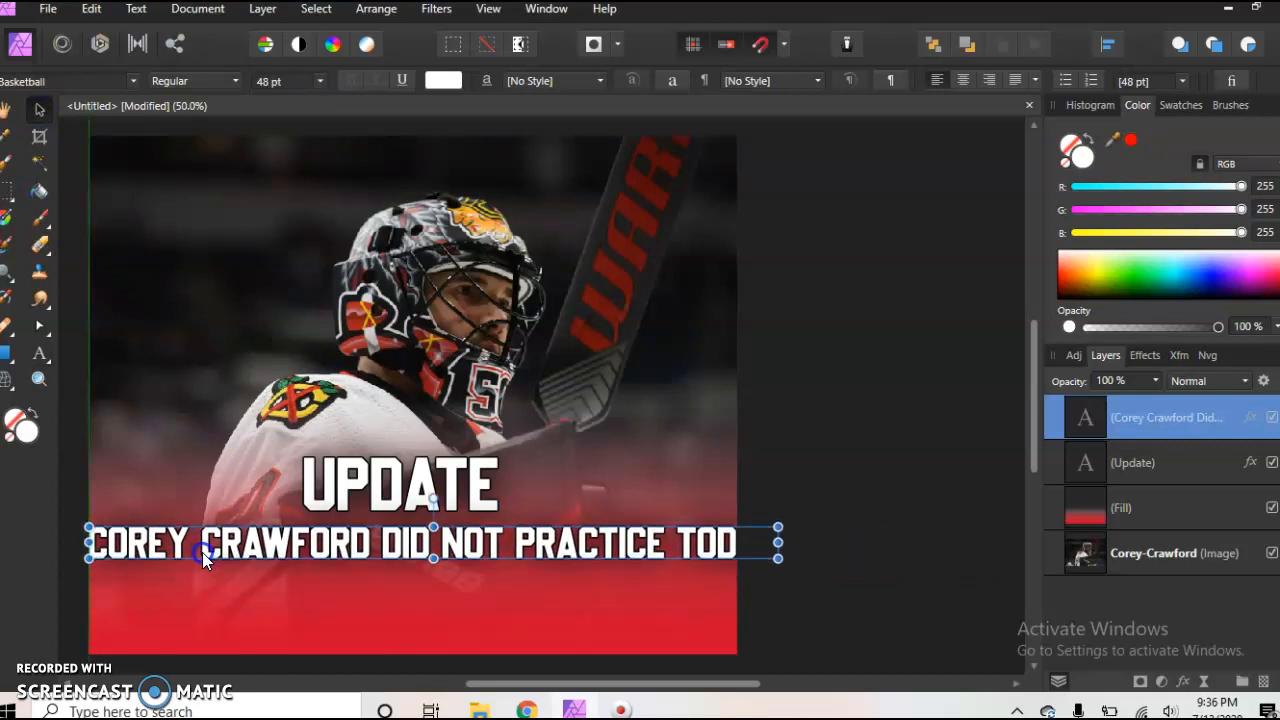
- Insert a line break before "Practice" in the Corey Crawford headline
left_click(44, 352)
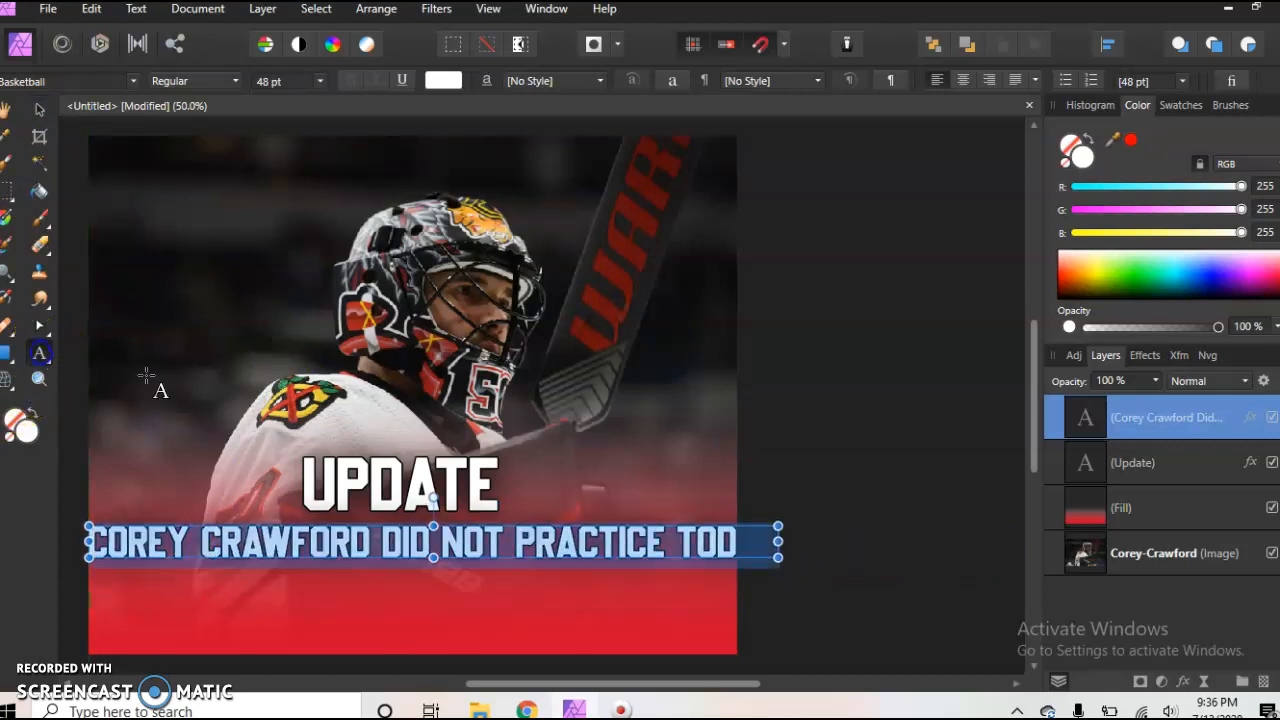
left_click(519, 545)
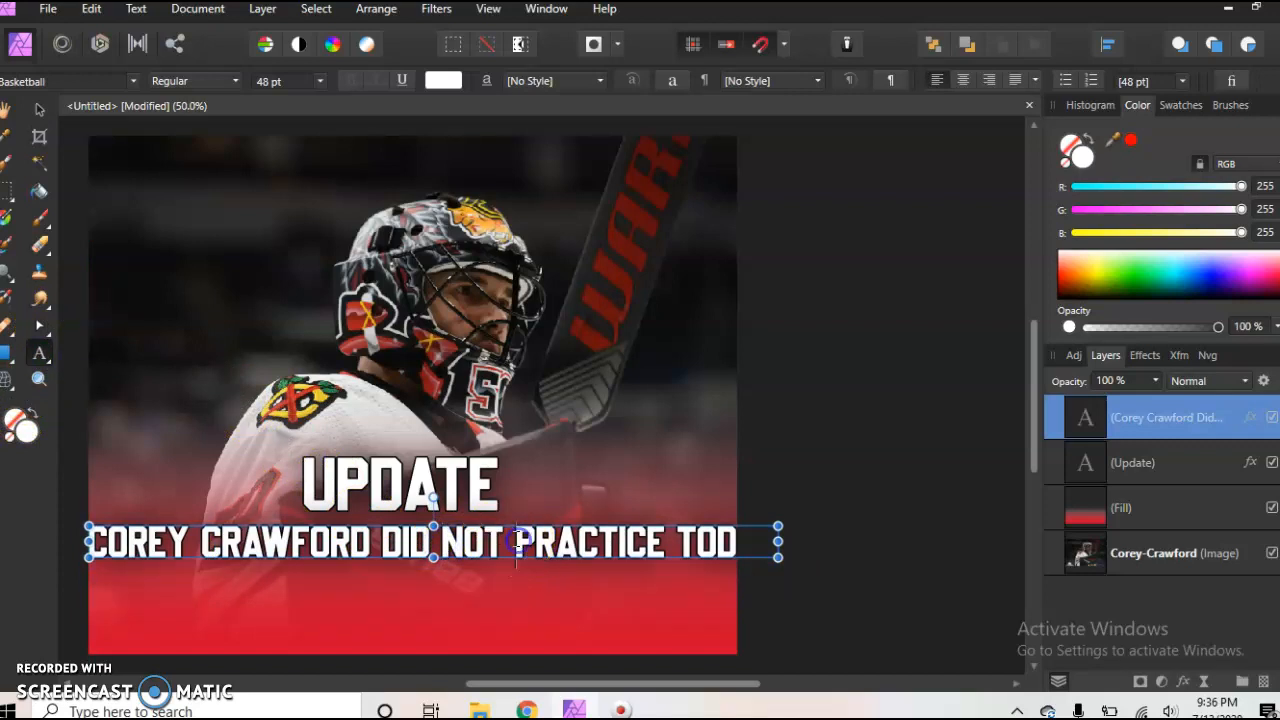
key("Return")
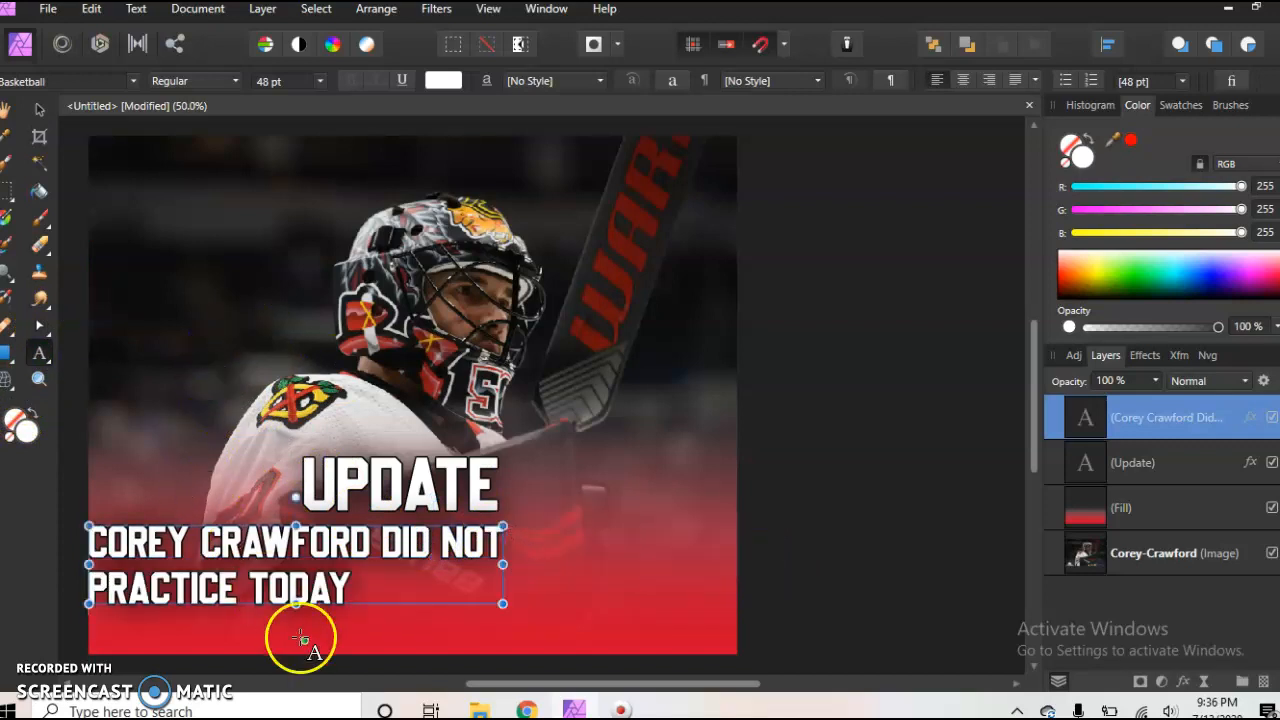
- Reword the headline's second line to "Participate at Practice Today"
left_click_drag(240, 590, 110, 592)
key("BackSpace")
type("ARTI")
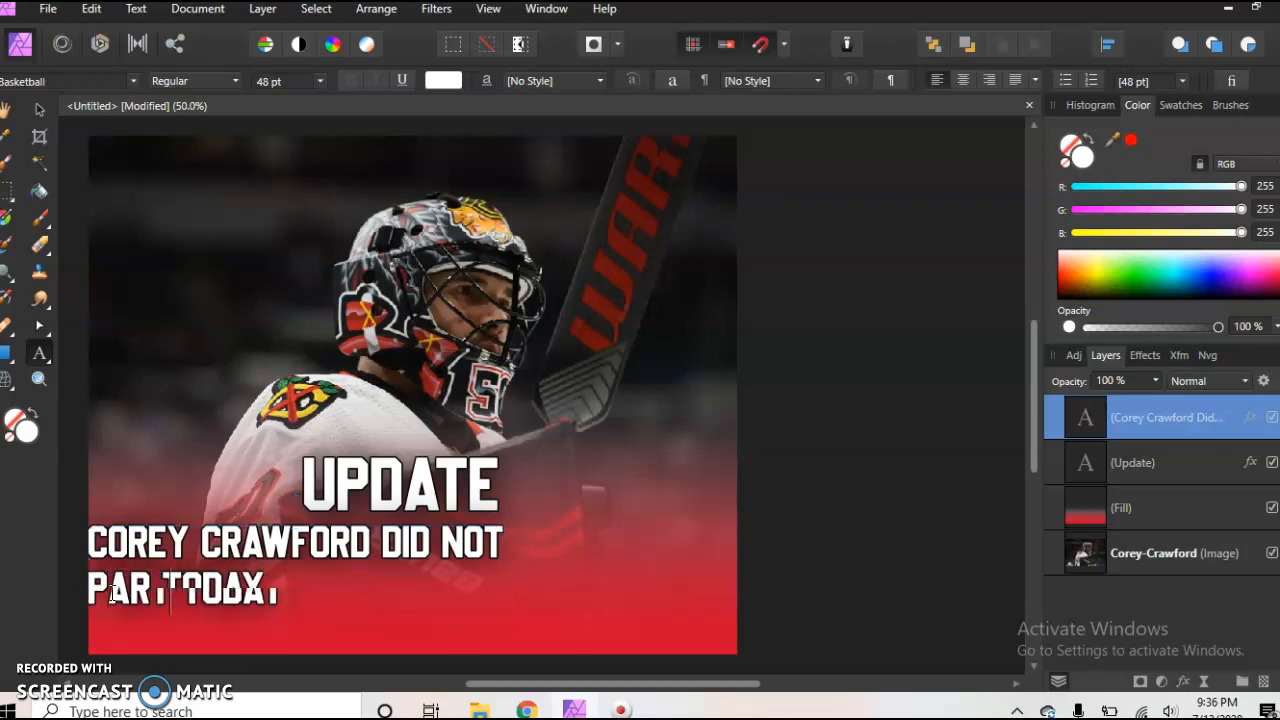
type("CIPATE")
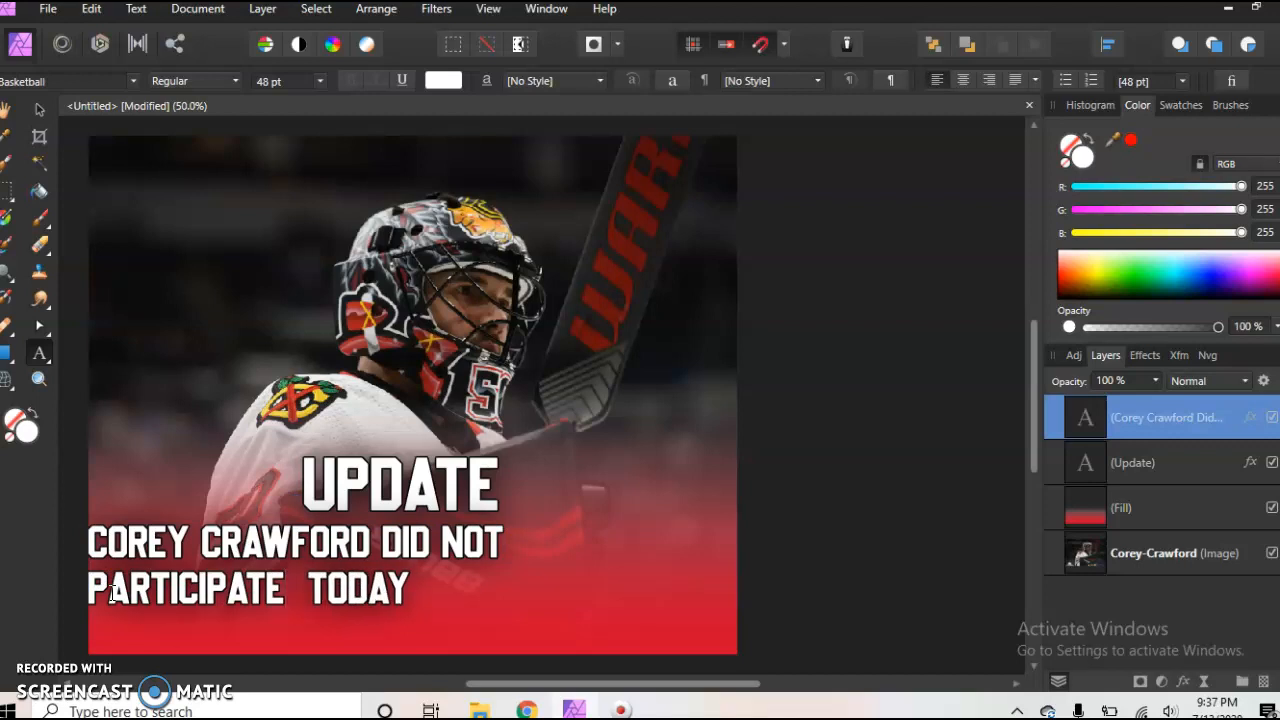
type(" AT PRAC")
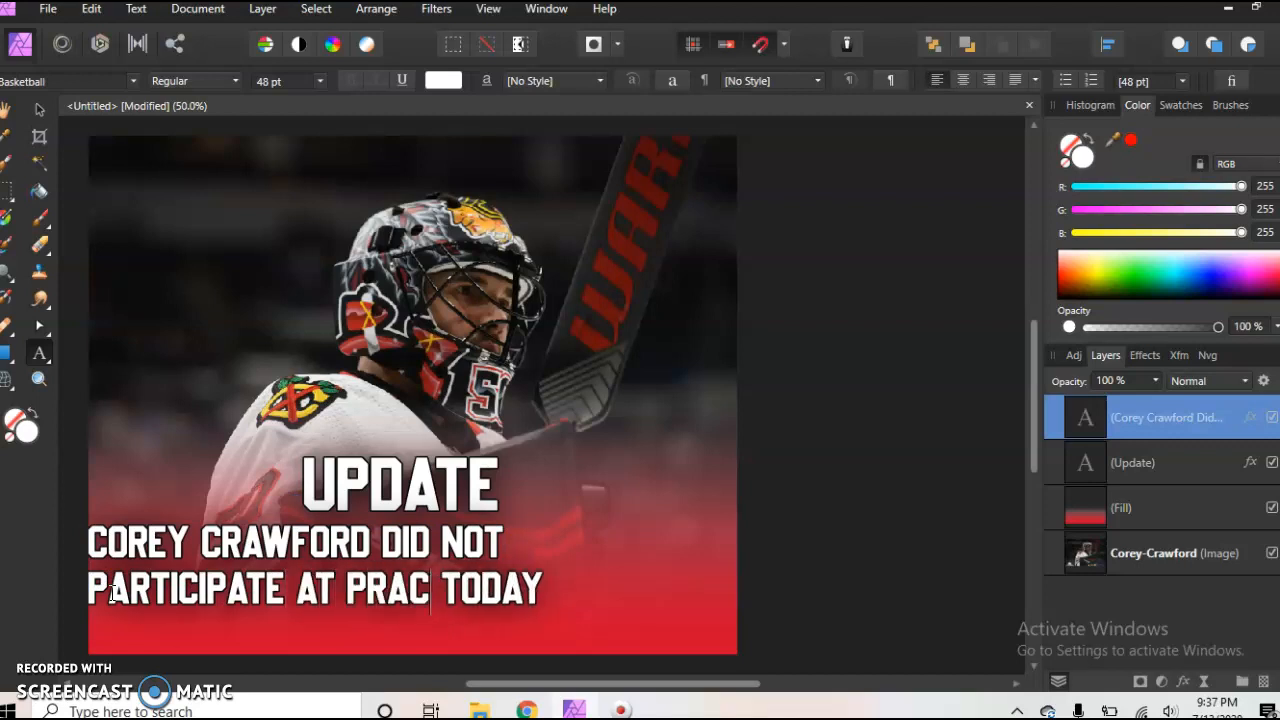
type("TICE")
key("Escape")
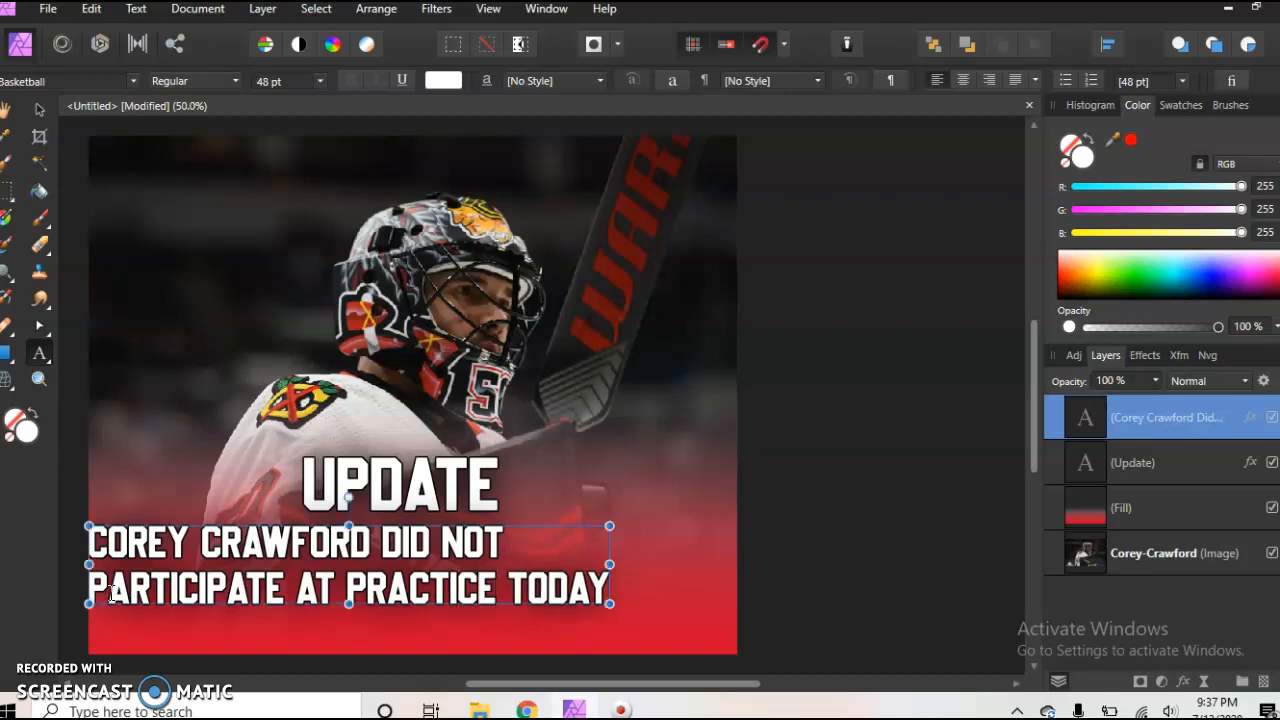
- Centre-align both lines of the Corey Crawford headline
left_click_drag(606, 592, 44, 517)
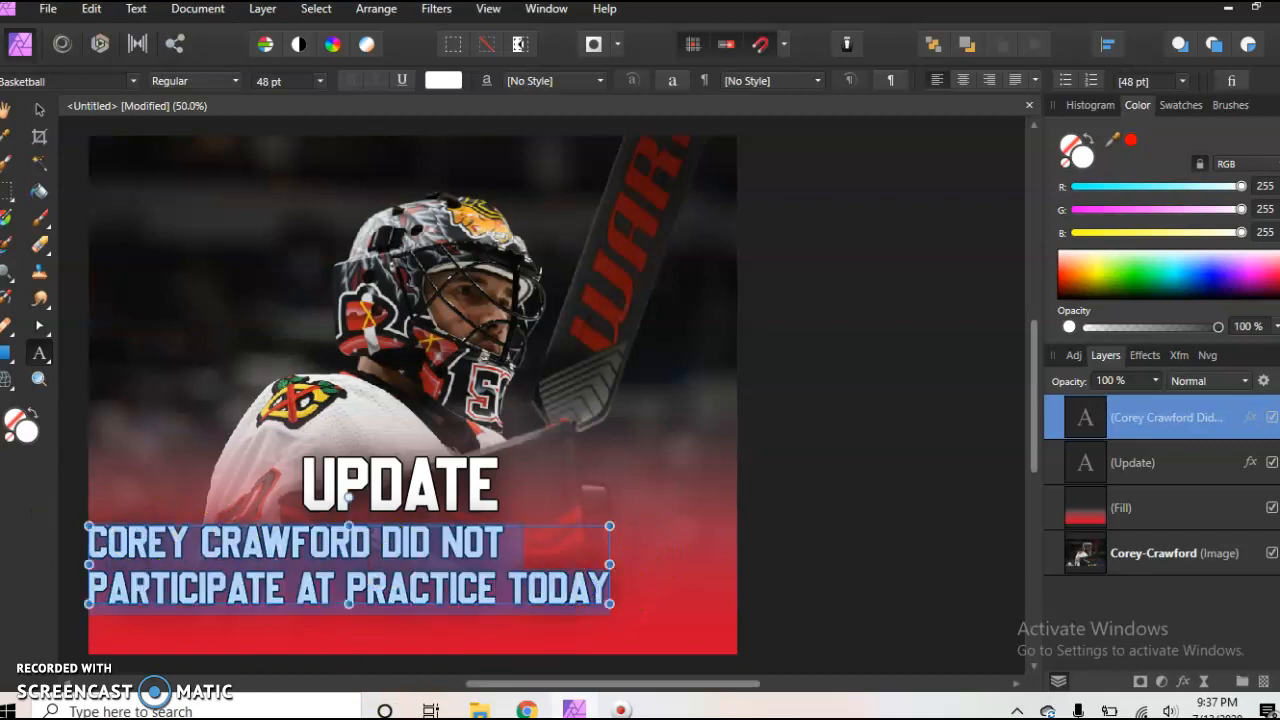
left_click(961, 84)
- Raise the "Update" text slightly and move the two-line headline so it is centred closely beneath it
left_click(40, 108)
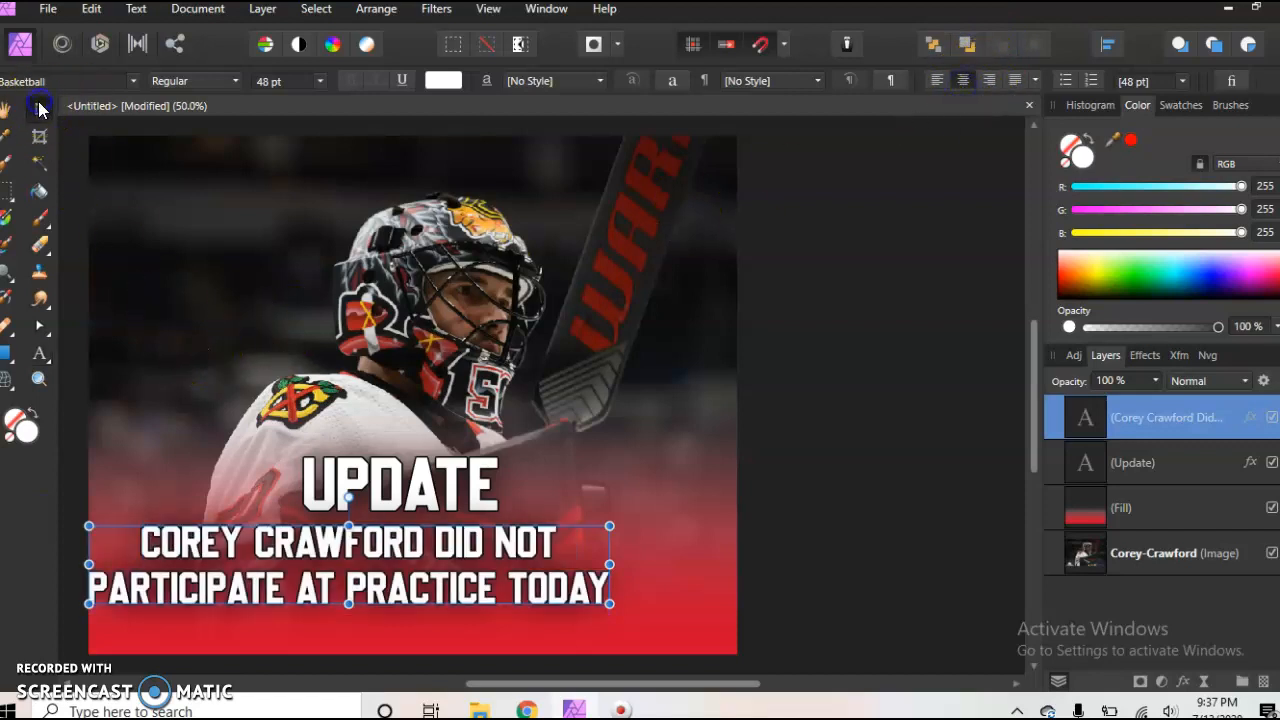
left_click(417, 496)
left_click_drag(423, 495, 423, 484)
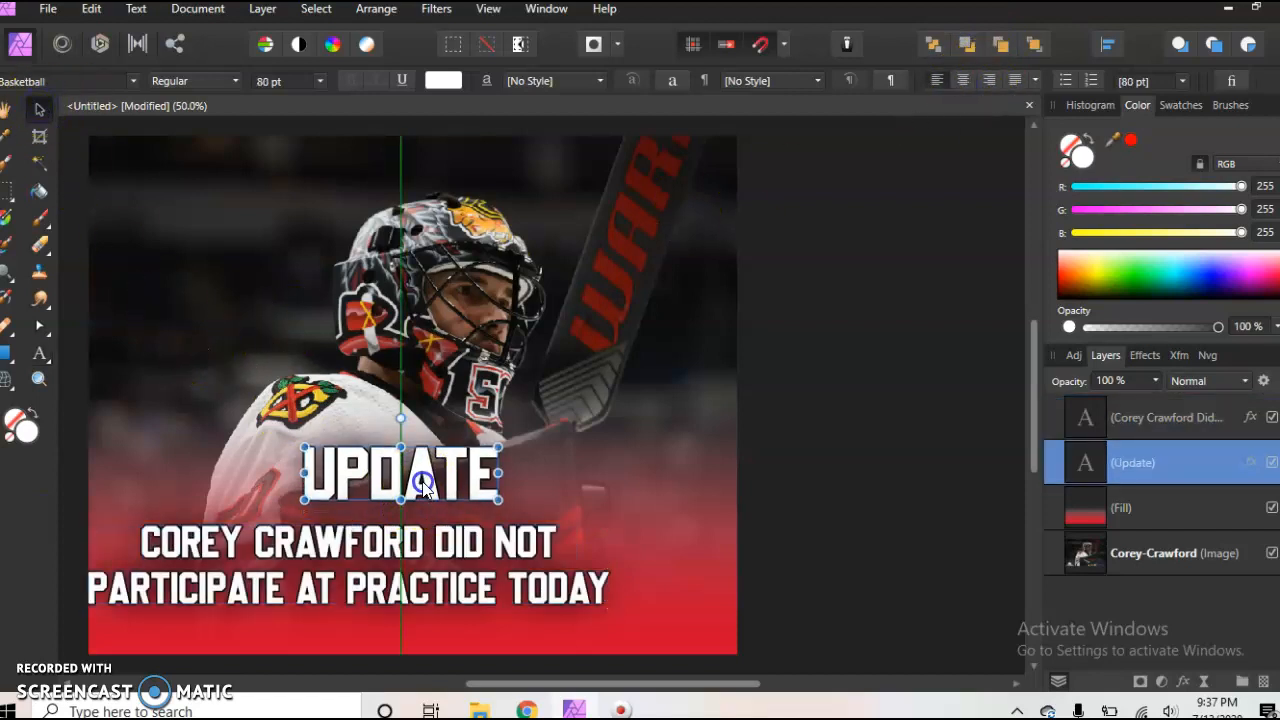
left_click_drag(425, 546, 471, 536)
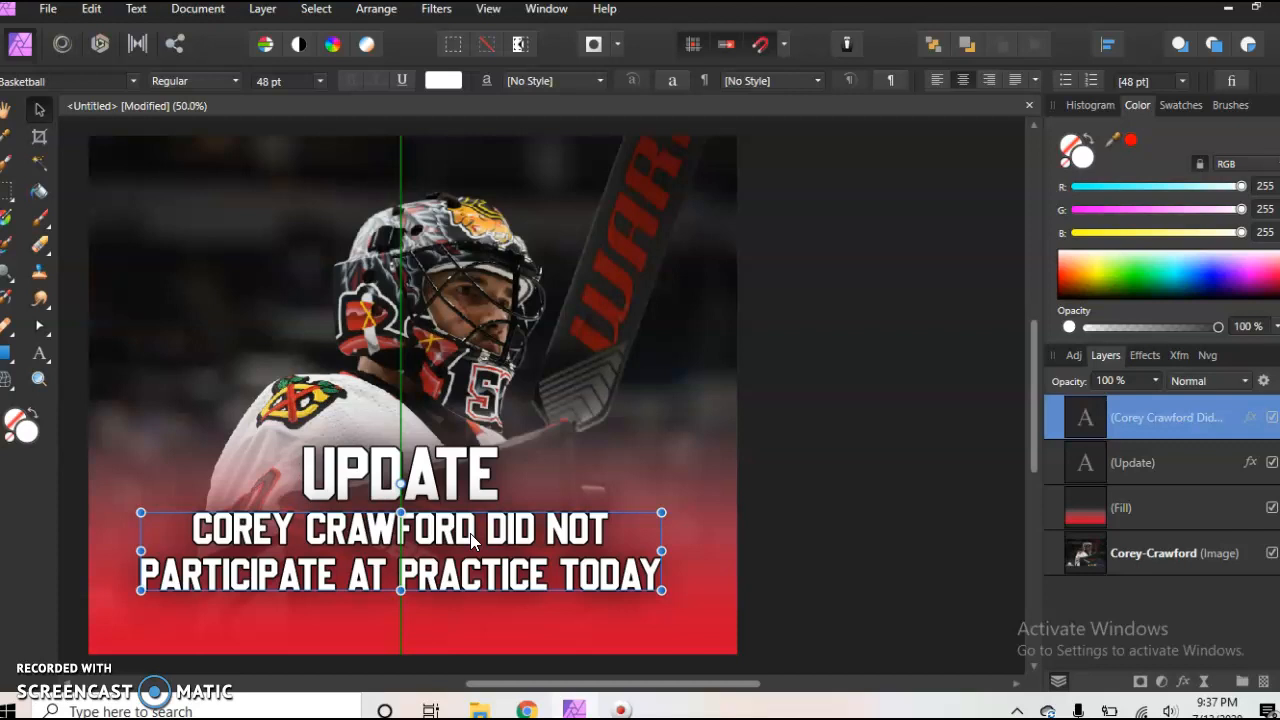
- Duplicate the Corey Crawford headline layer and move the copy down to the lower edge of the graphic
left_click_drag(523, 680, 408, 665)
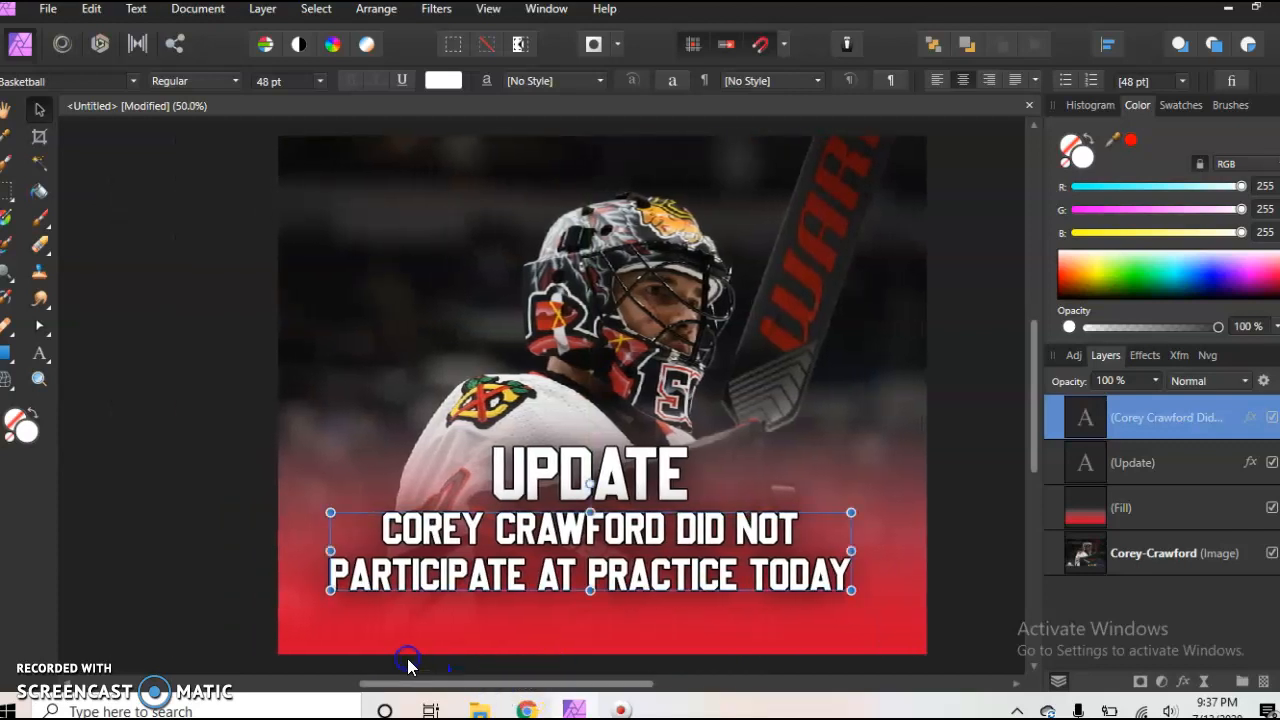
right_click(1147, 428)
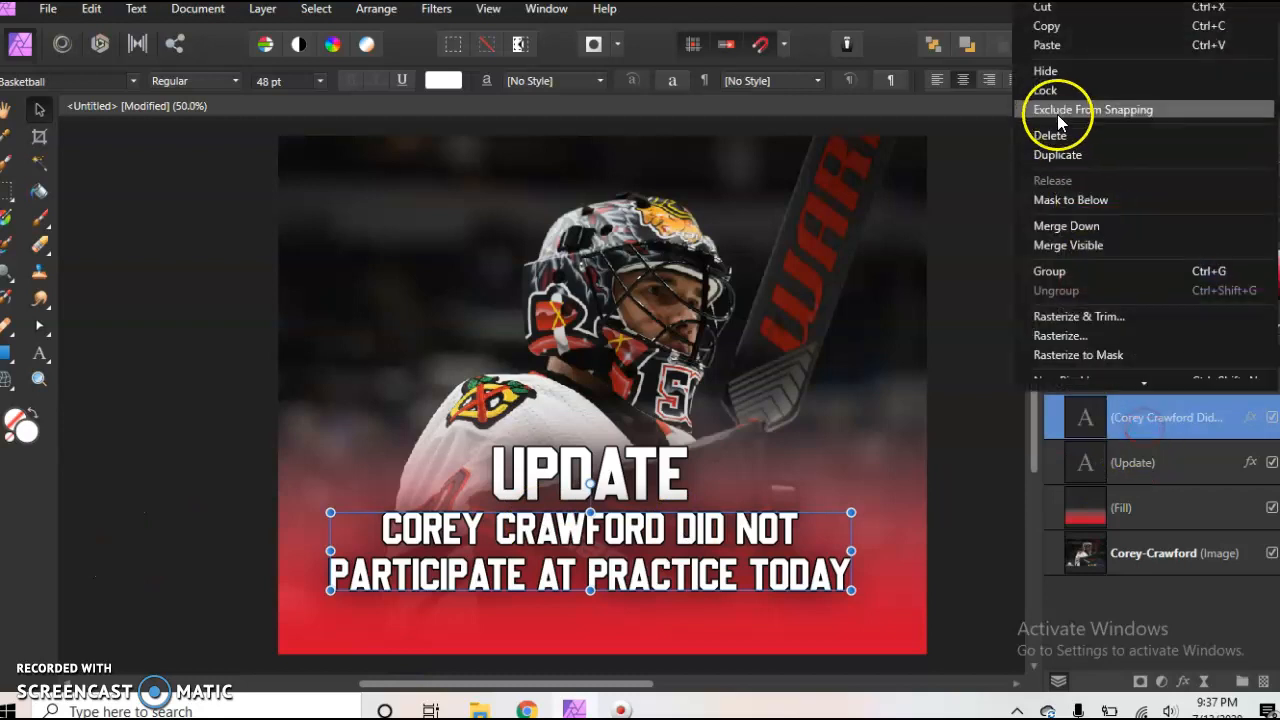
left_click(1073, 156)
left_click_drag(514, 570, 531, 628)
scroll(590, 480, "down", 2)
- Replace the duplicated headline's whole text with "Colliton:"
left_click(39, 353)
left_click(569, 455)
left_click_drag(851, 548, 340, 481)
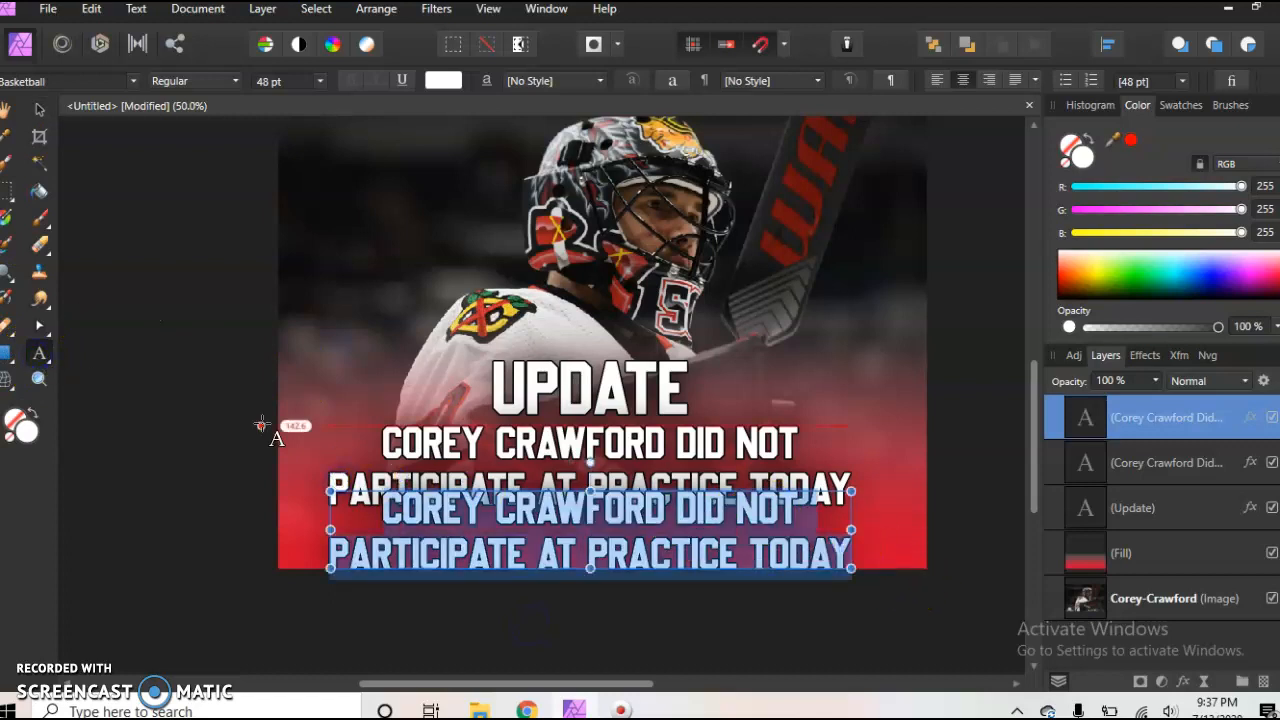
key("BackSpace")
type("COLLITON")
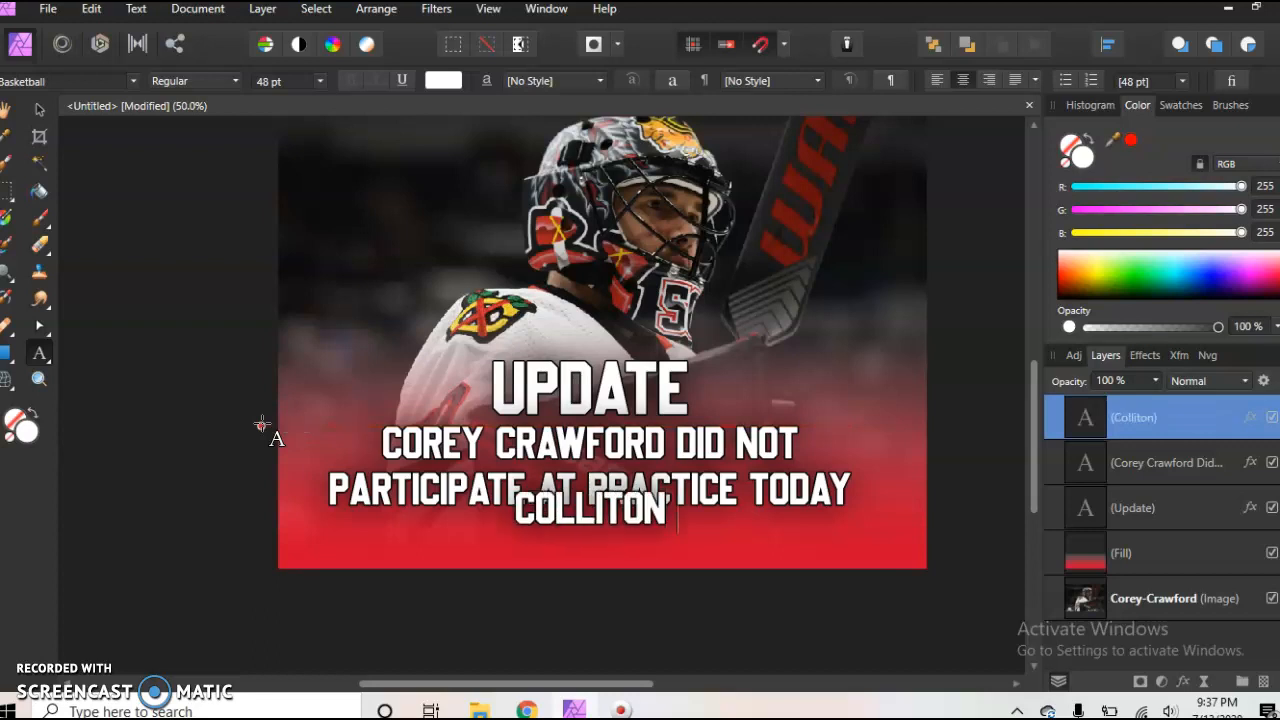
type(":")
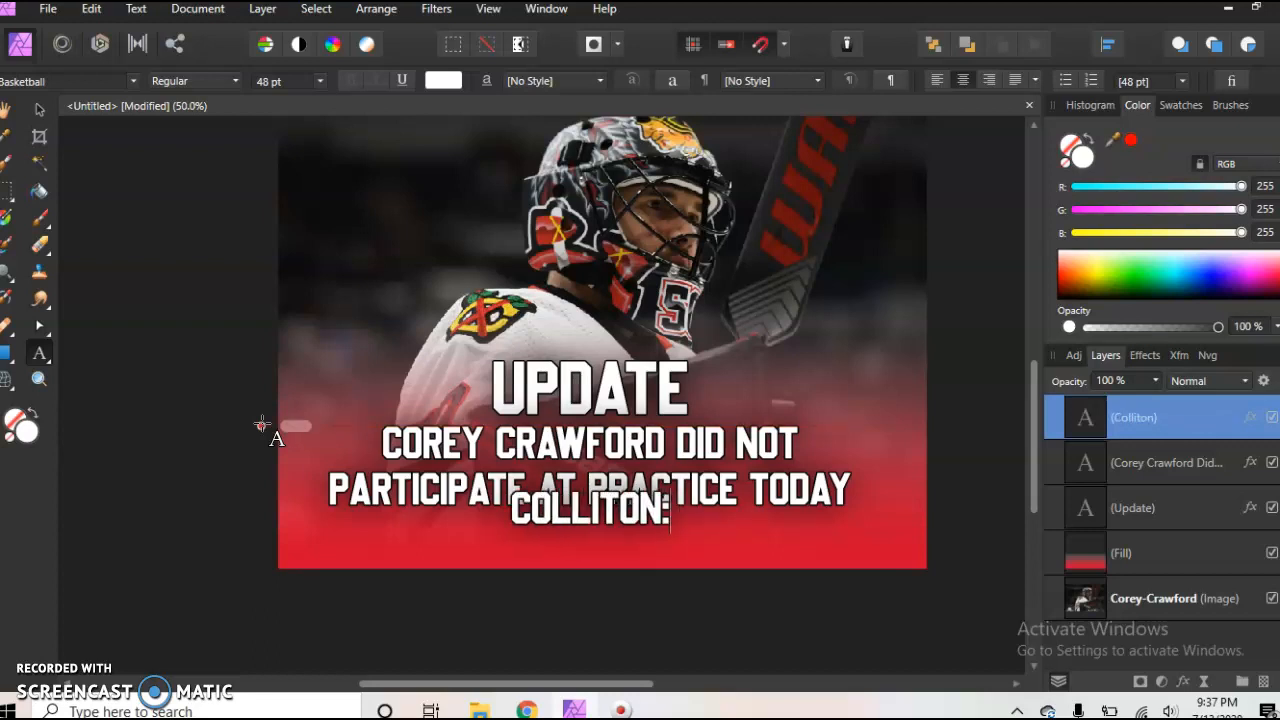
- Add the quotation "Crawford Unfit to Participate", in double quotation marks, after "Colliton:"
type(" \"C")
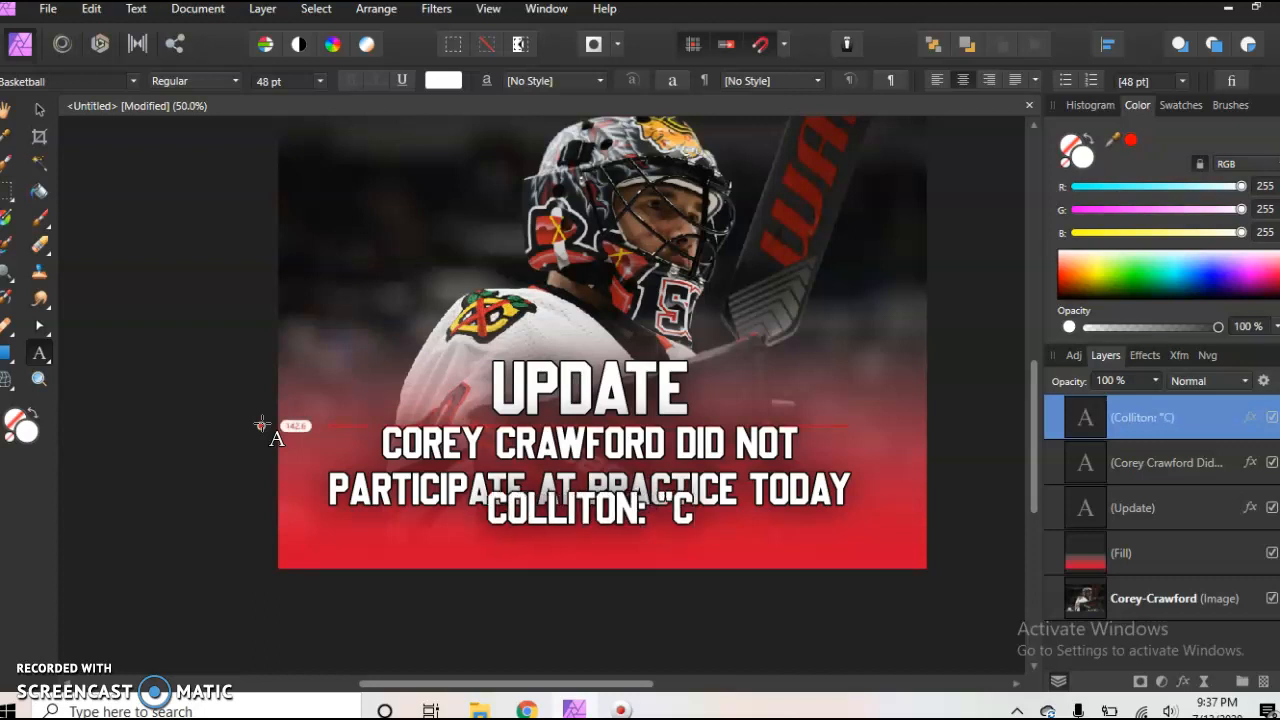
key("BackSpace")
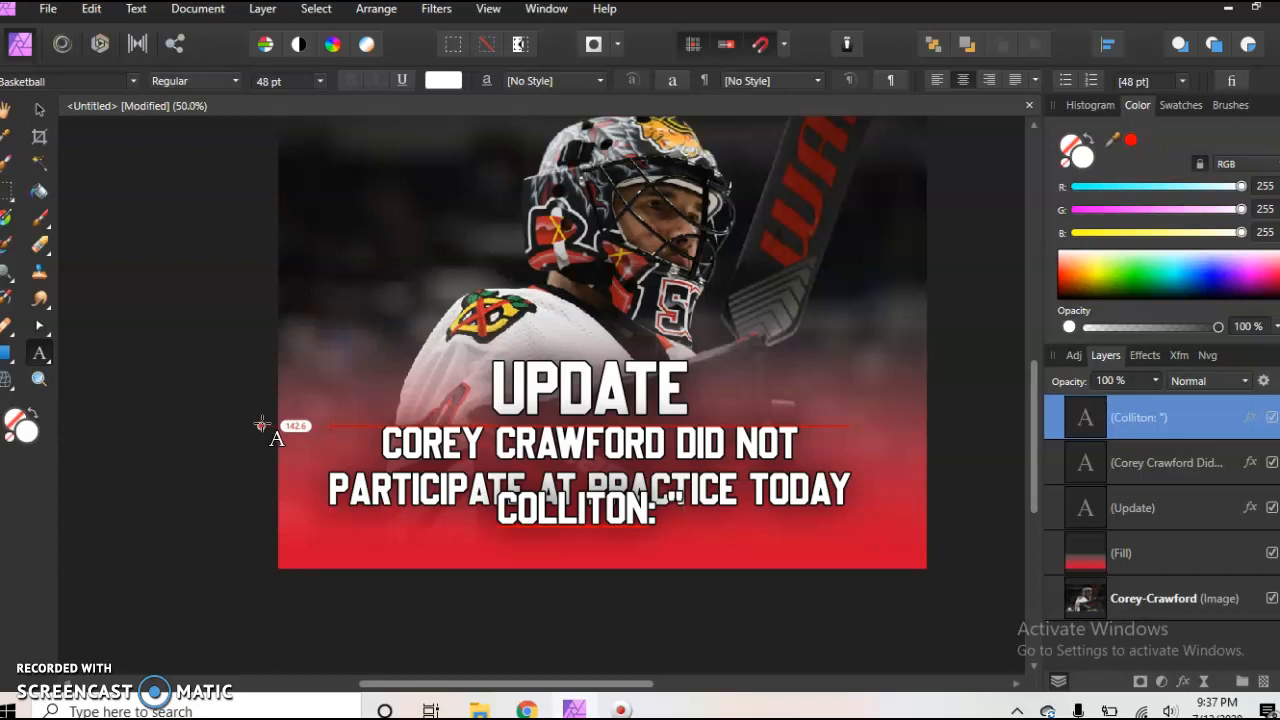
type("C")
key("BackSpace")
key("BackSpace")
type("C")
key("BackSpace")
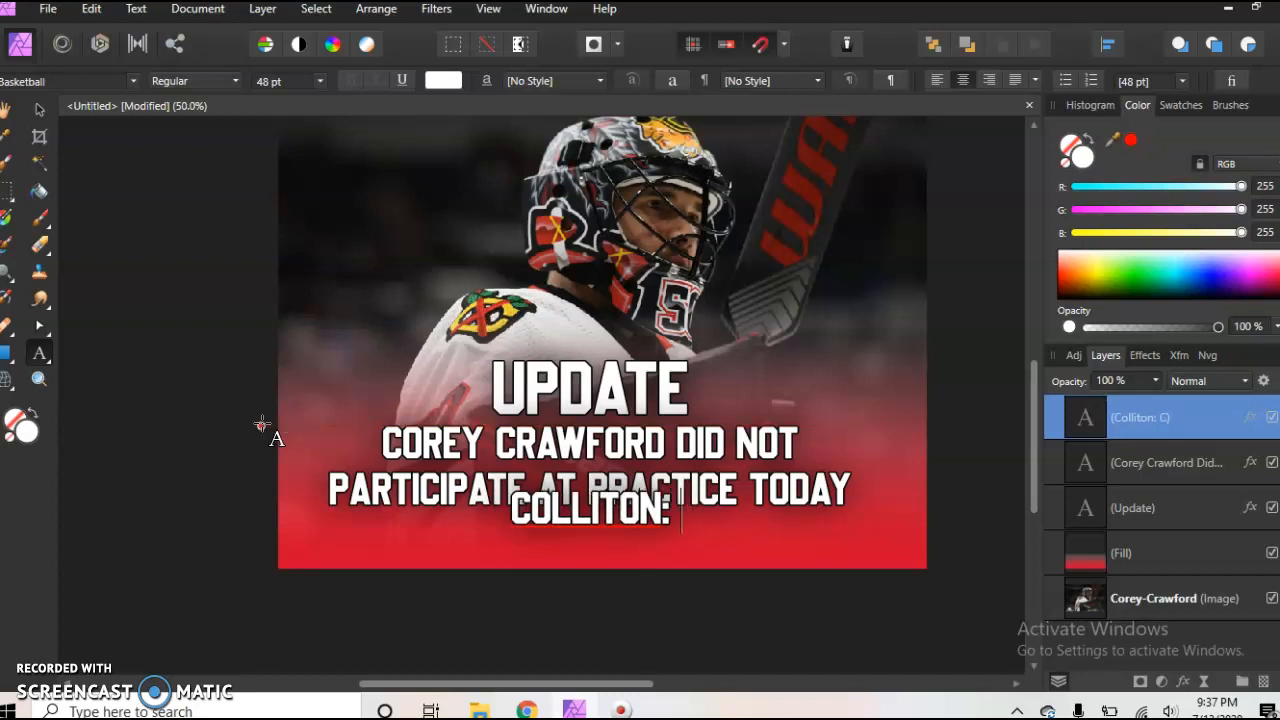
type("\"CRAWF")
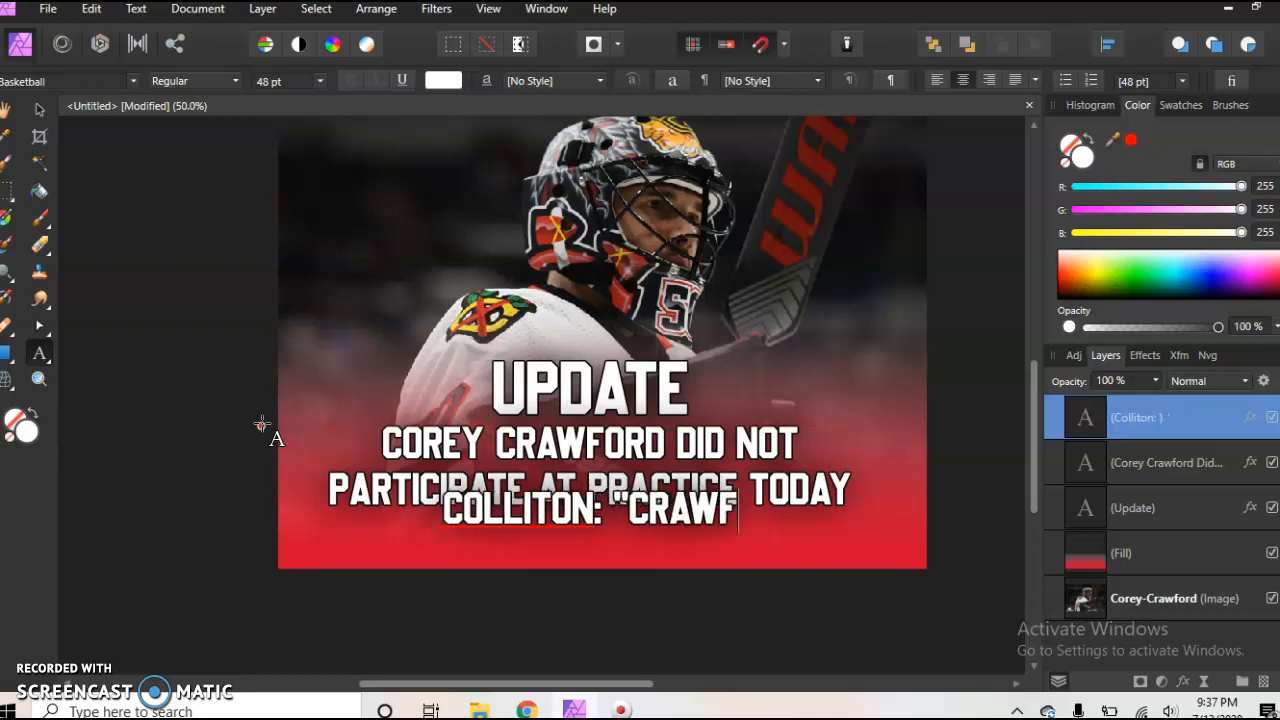
type("ORD UN")
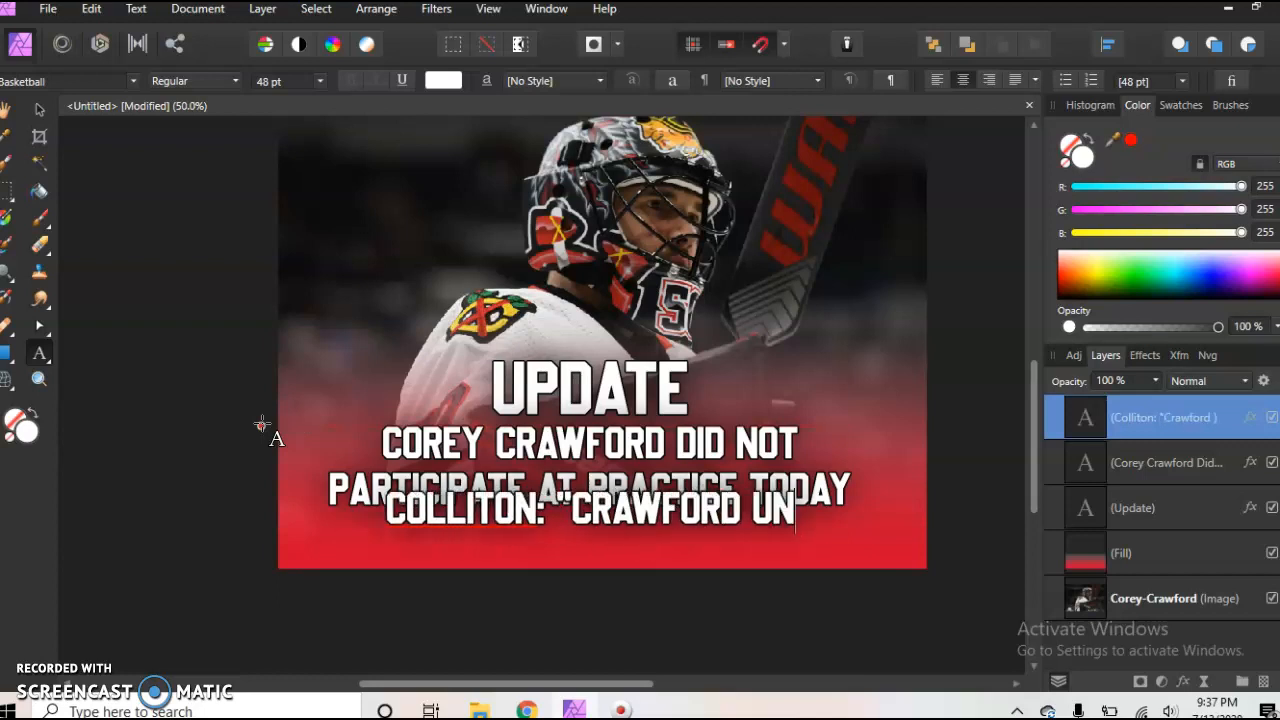
type("FIT TO ")
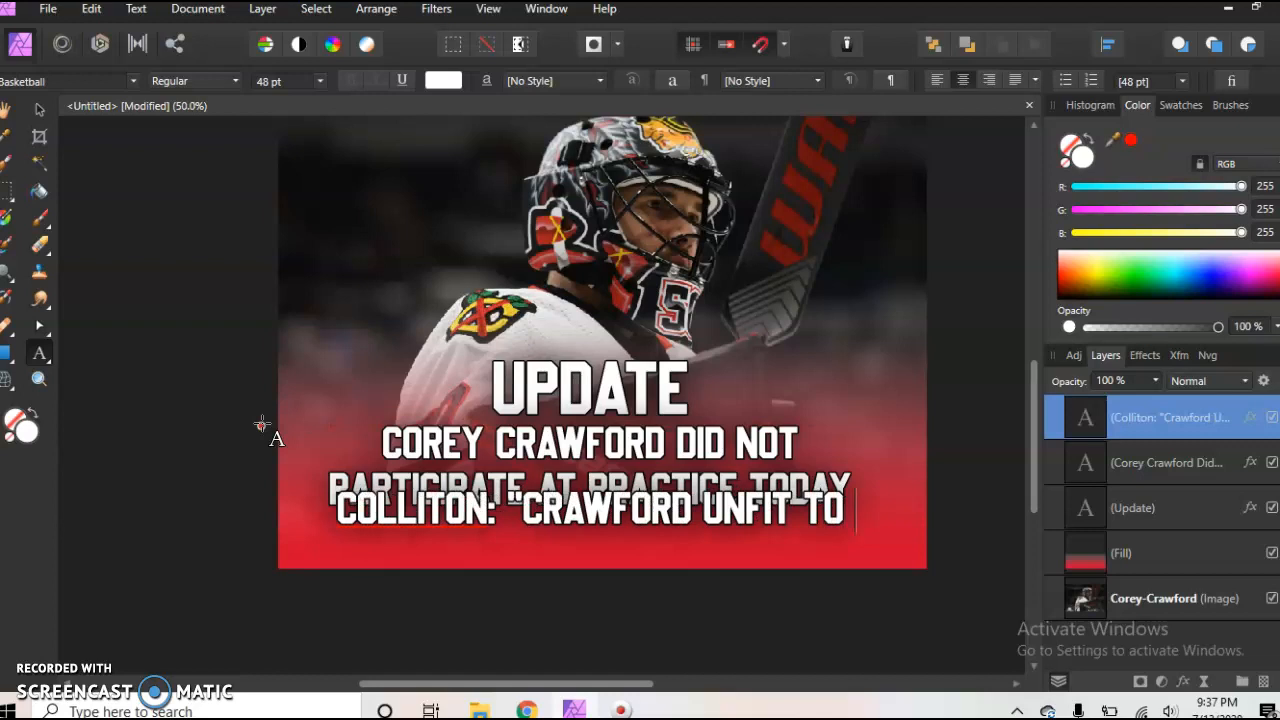
type("GO TO")
key("BackSpace")
key("BackSpace")
key("BackSpace")
key("BackSpace")
key("BackSpace")
key("BackSpace")
type("PA")
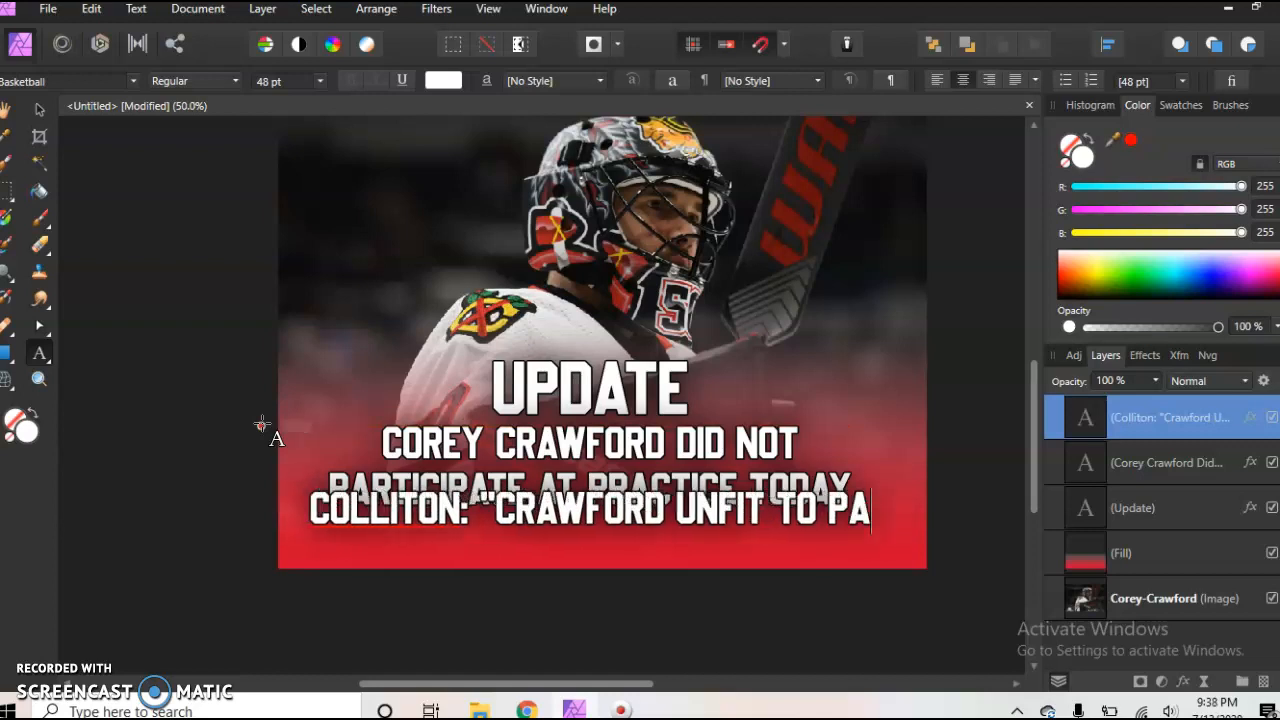
type("RTICIPAT")
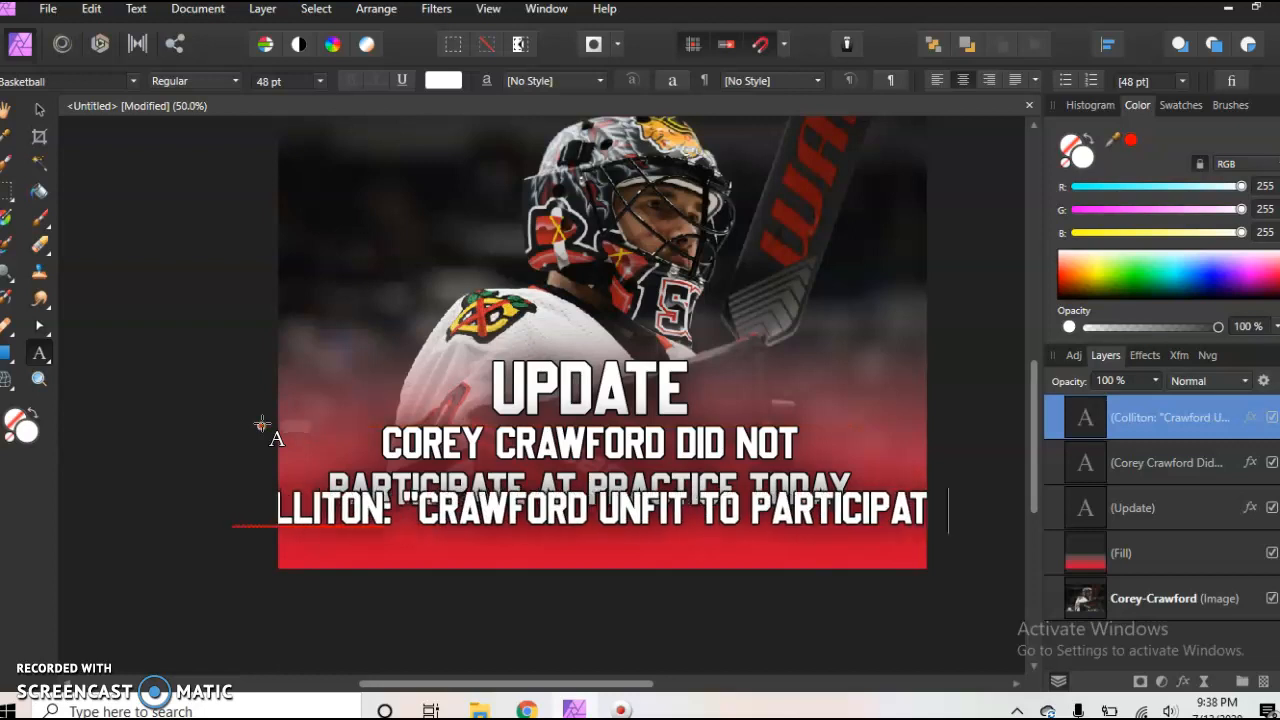
type("E\"")
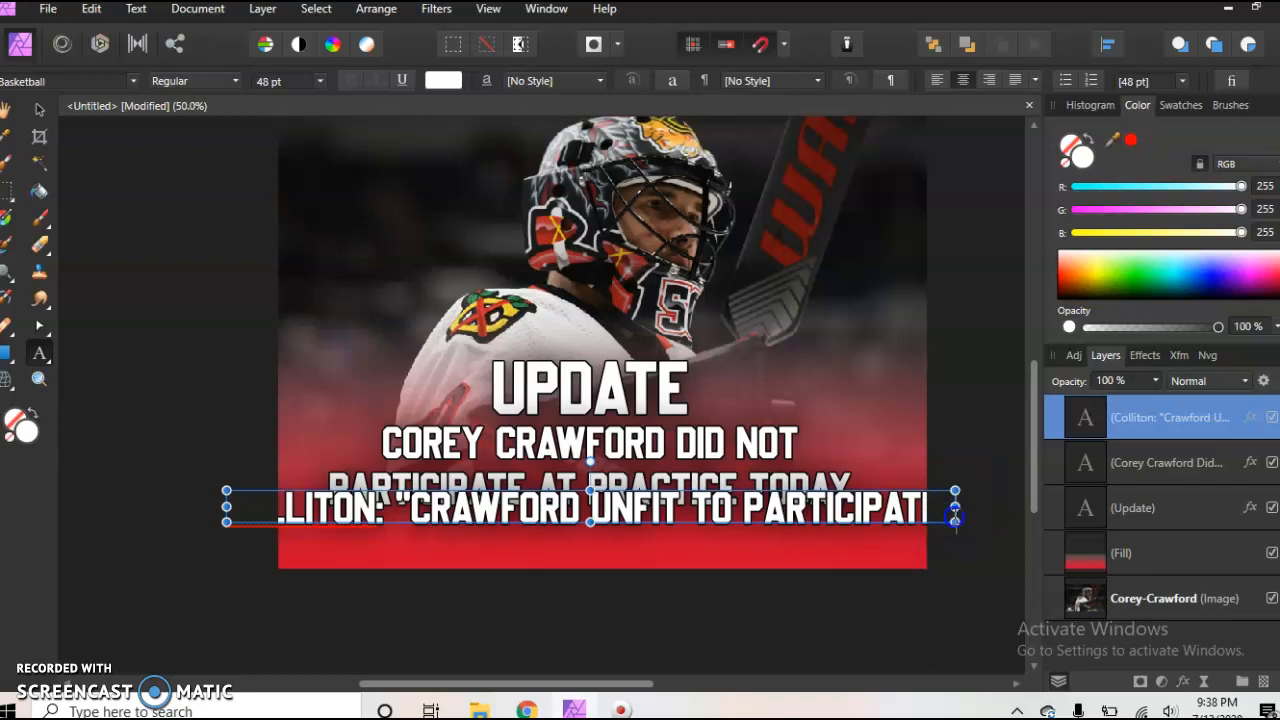
- Select the entire Colliton quote text and set its size to 30 pt
left_click_drag(952, 515, 865, 532)
key("ctrl+a")
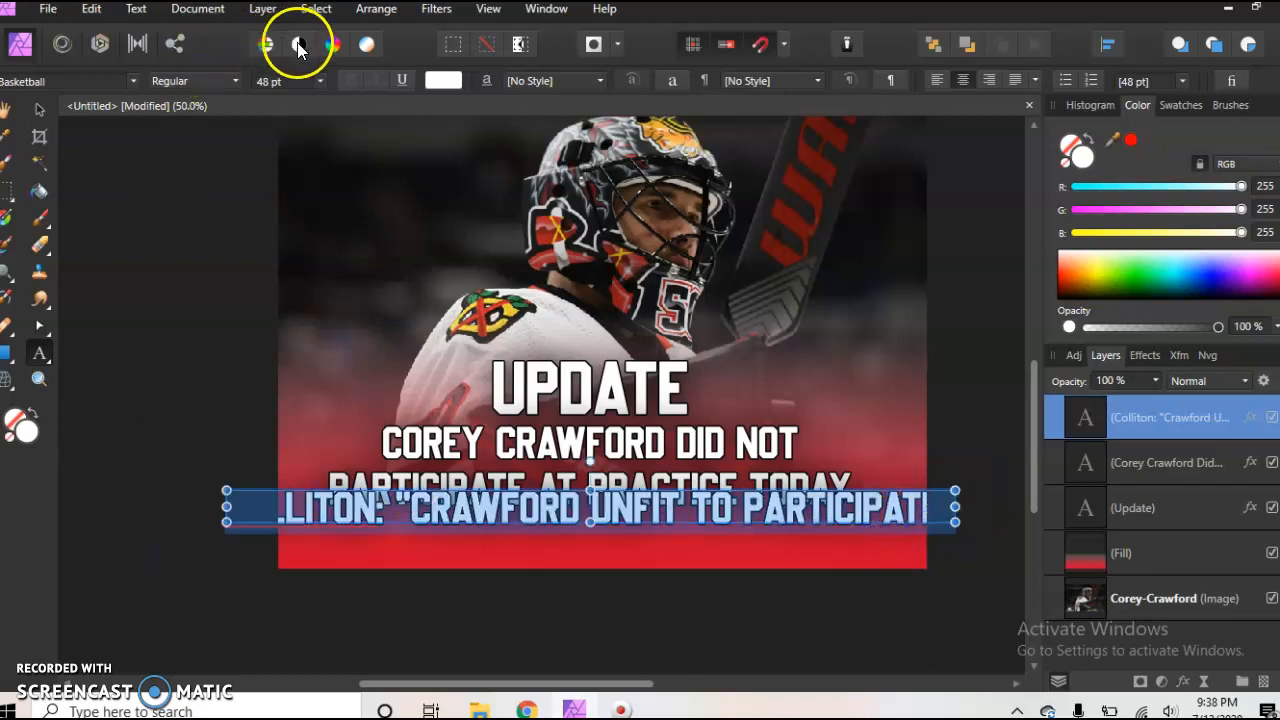
left_click(321, 84)
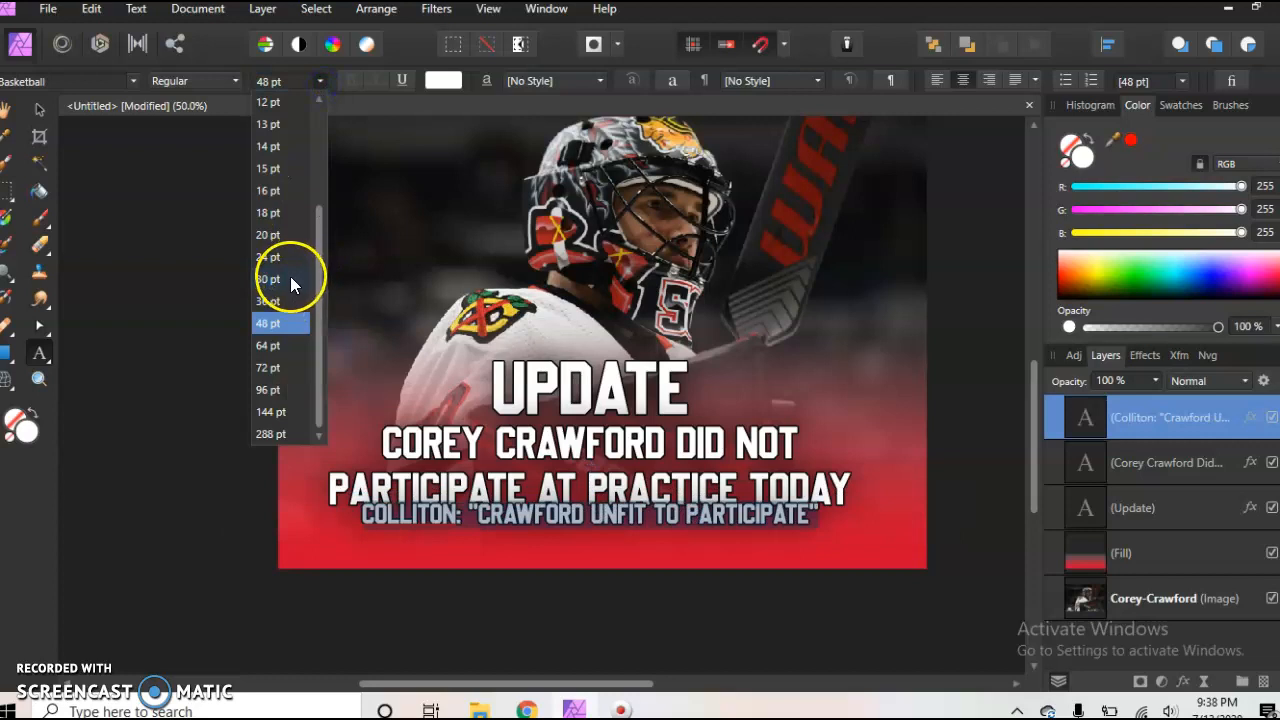
left_click(290, 280)
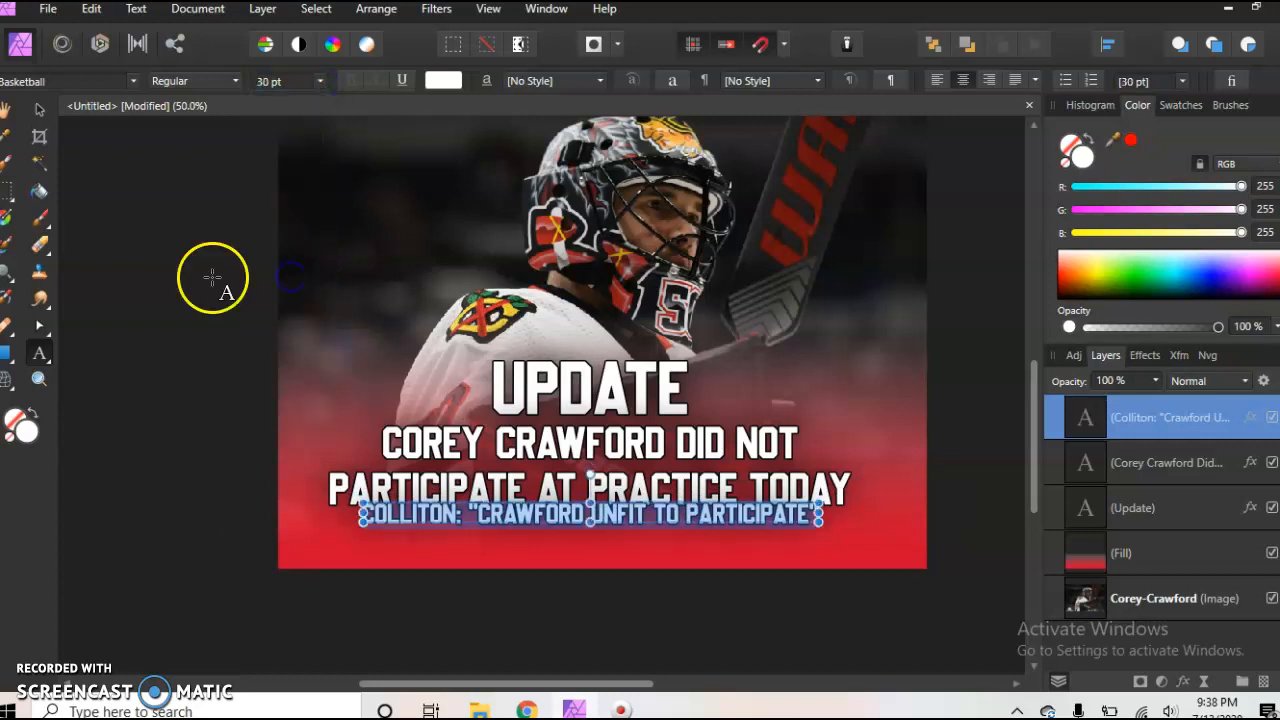
- Move the Colliton quote and the Corey Crawford headline down, keeping both centred, to even out the spacing beneath "Update"
left_click(39, 111)
mouse_move(495, 515)
left_mouse_down()
mouse_move(495, 539)
mouse_move(504, 506)
left_mouse_up()
left_click(505, 502)
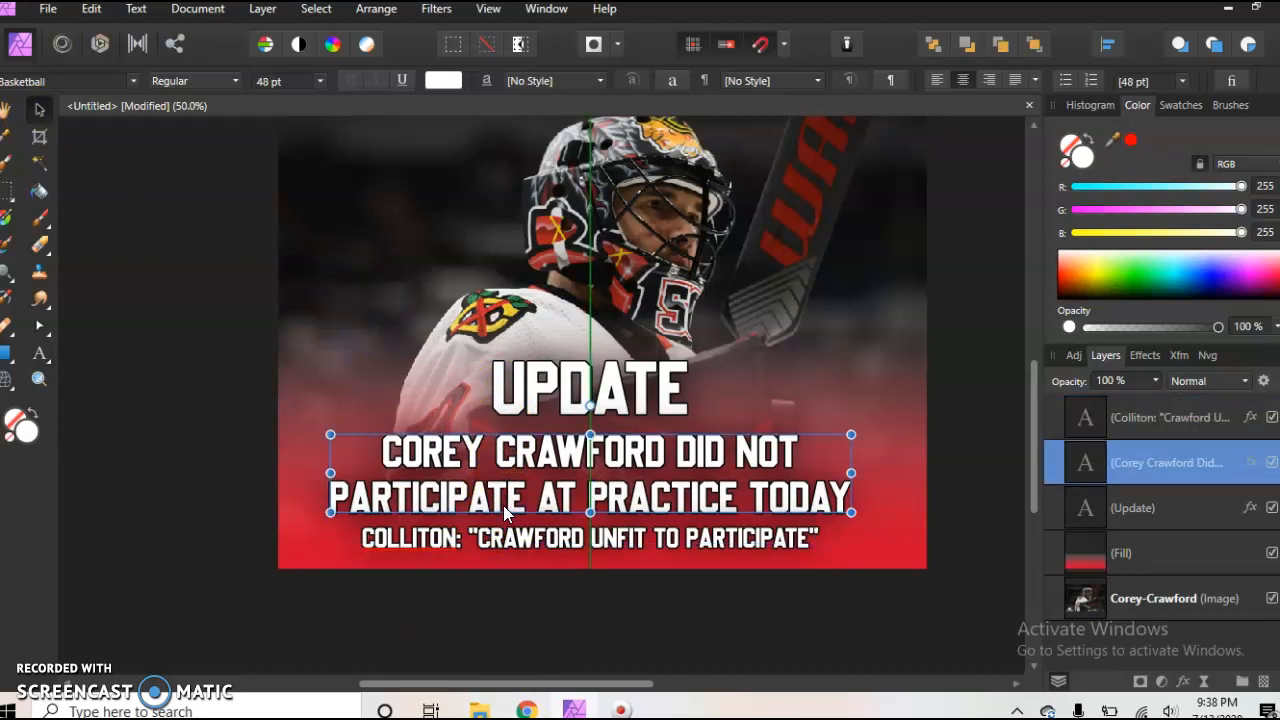
left_click(566, 398)
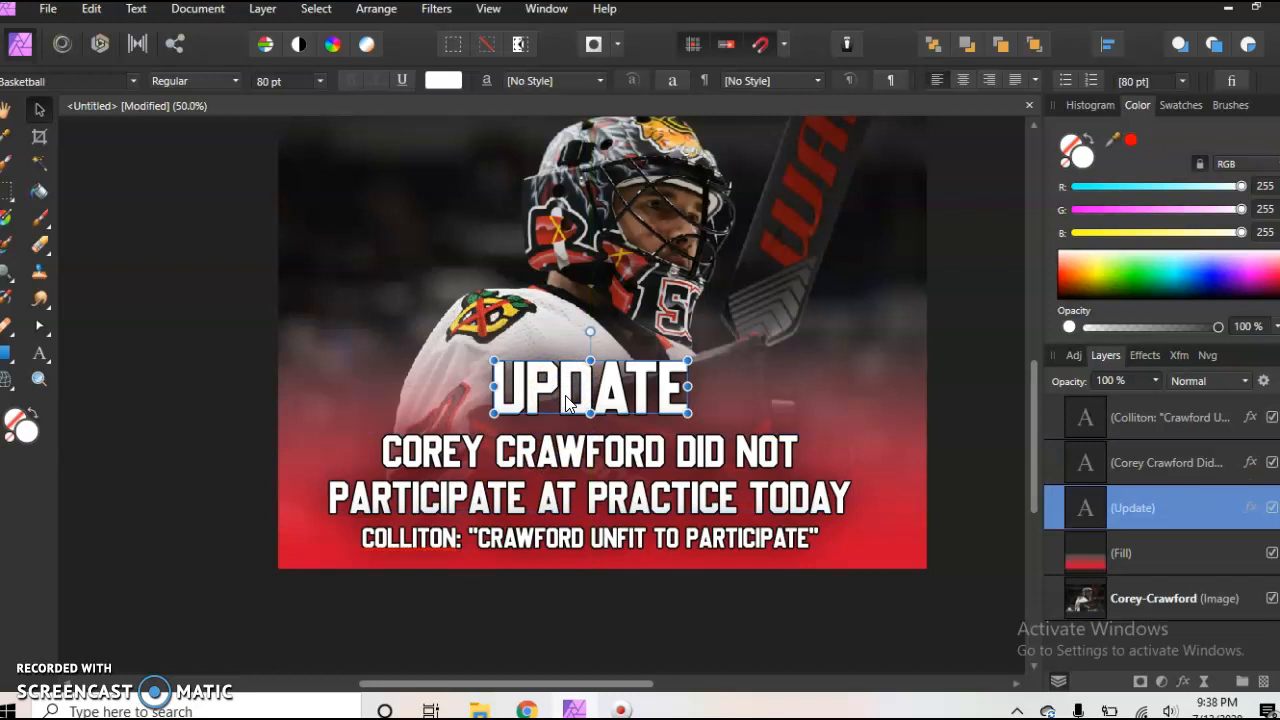
left_click(219, 420)
left_click(141, 455)
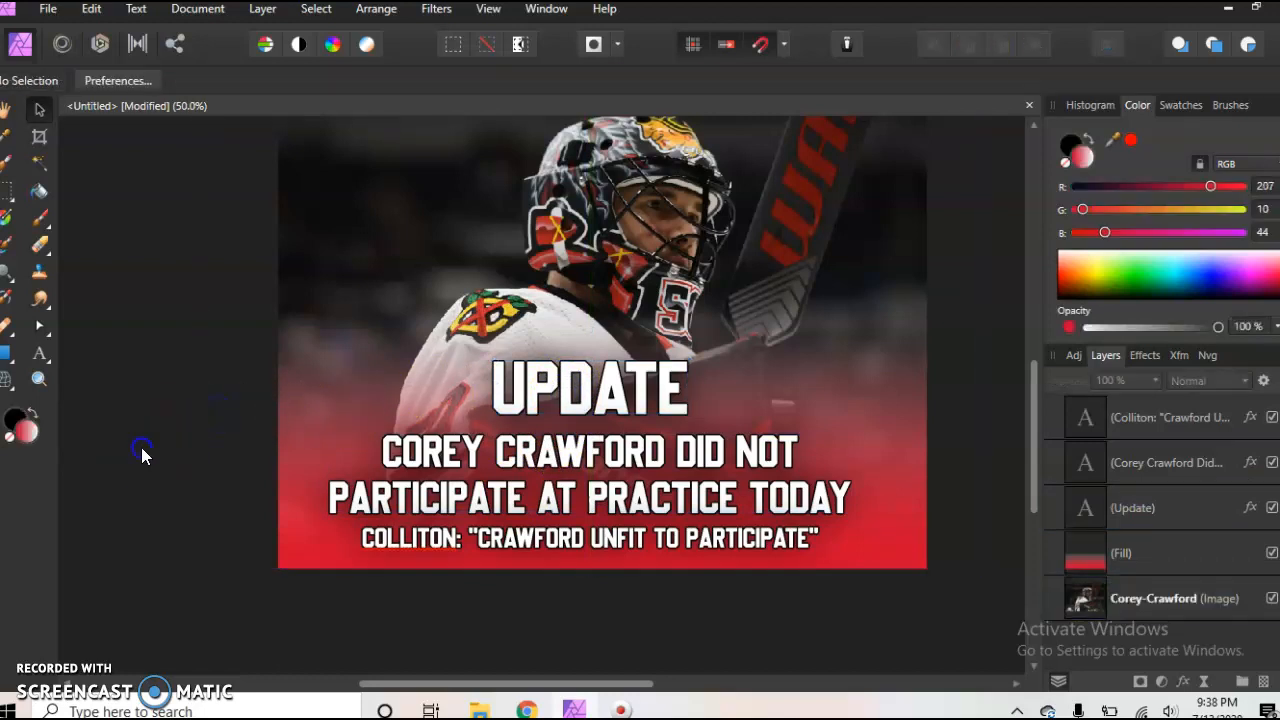
- Draw a thin horizontal rectangle with a solid white fill between "Update" and the Corey Crawford headline
left_click(6, 352)
left_click(100, 78)
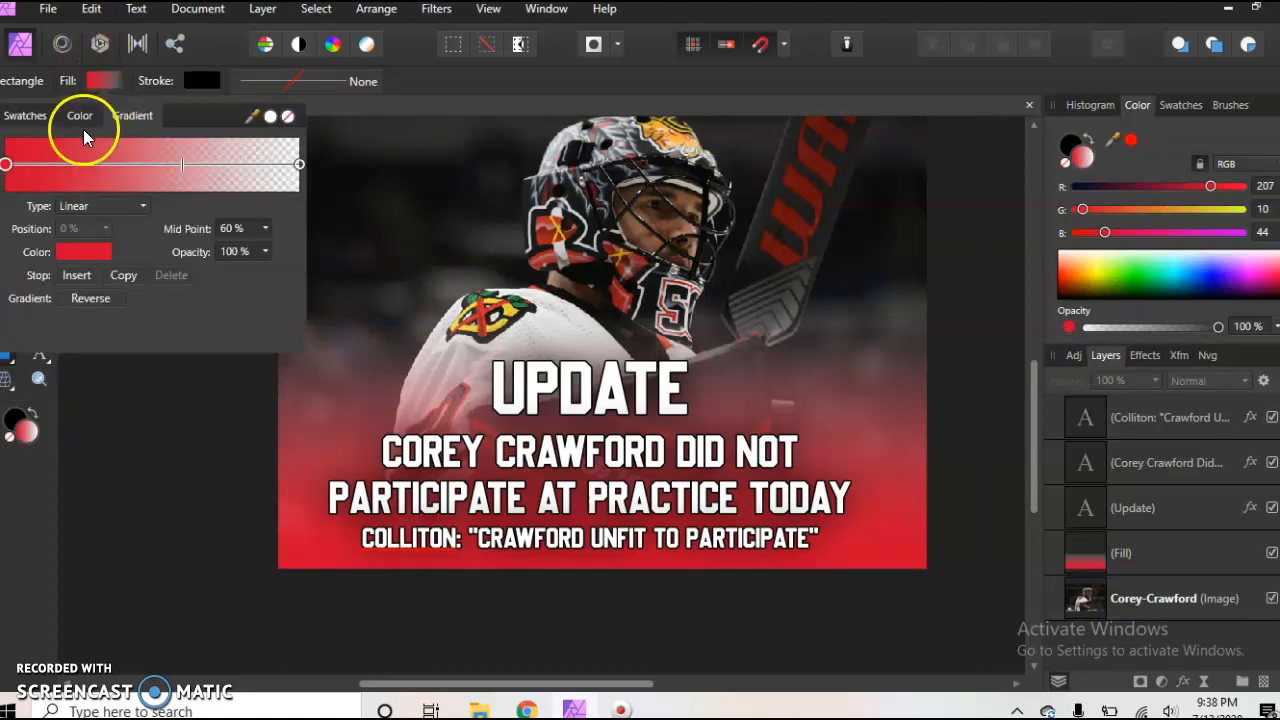
left_click(84, 131)
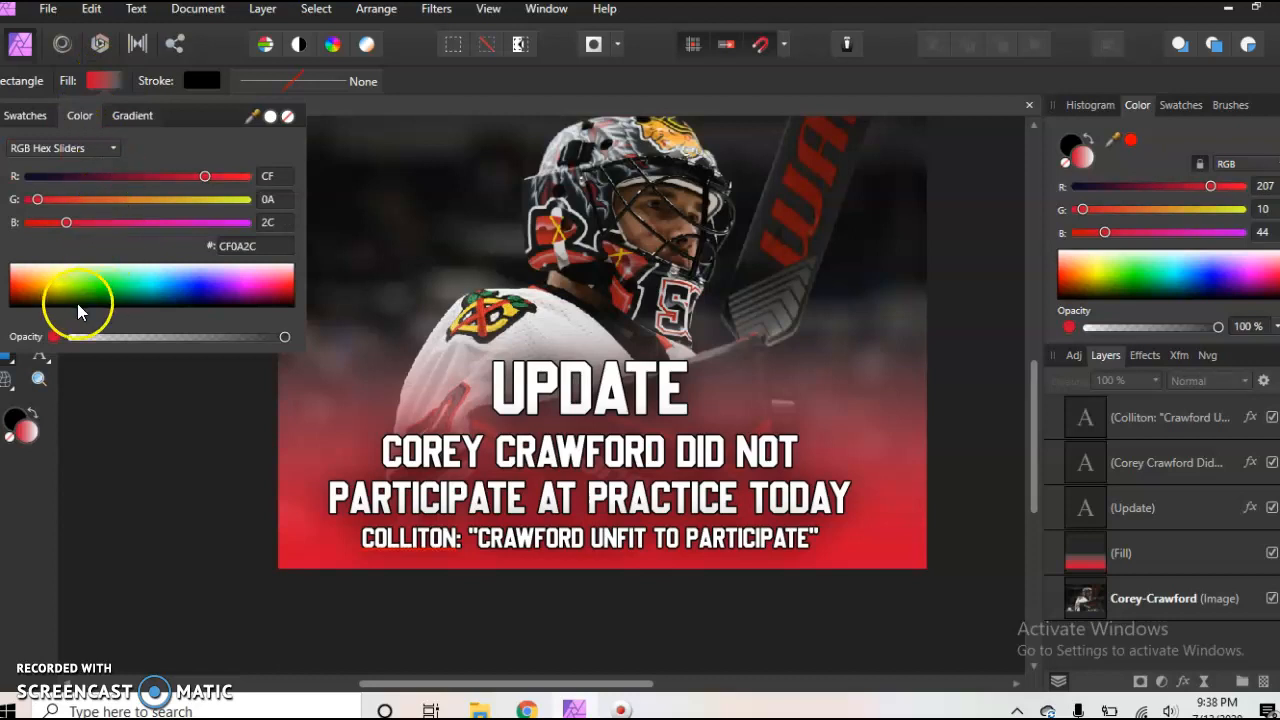
left_click_drag(40, 289, 38, 264)
left_click(116, 81)
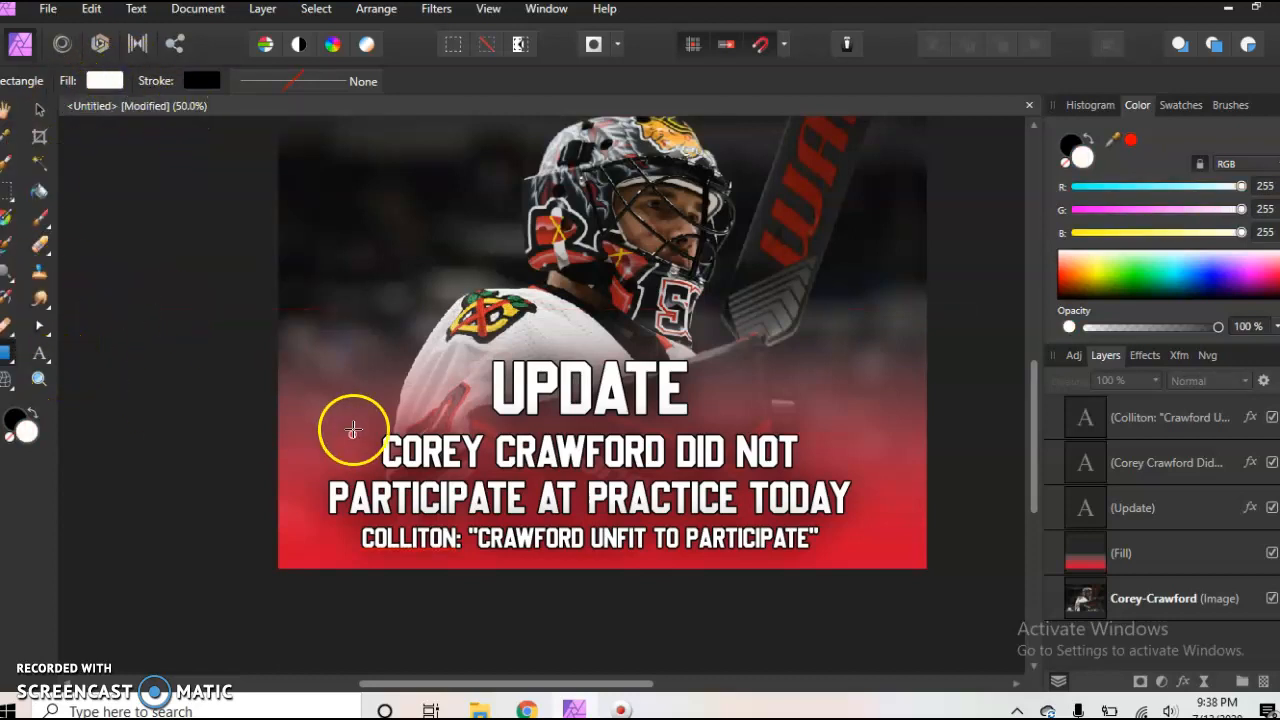
left_click_drag(408, 415, 690, 423)
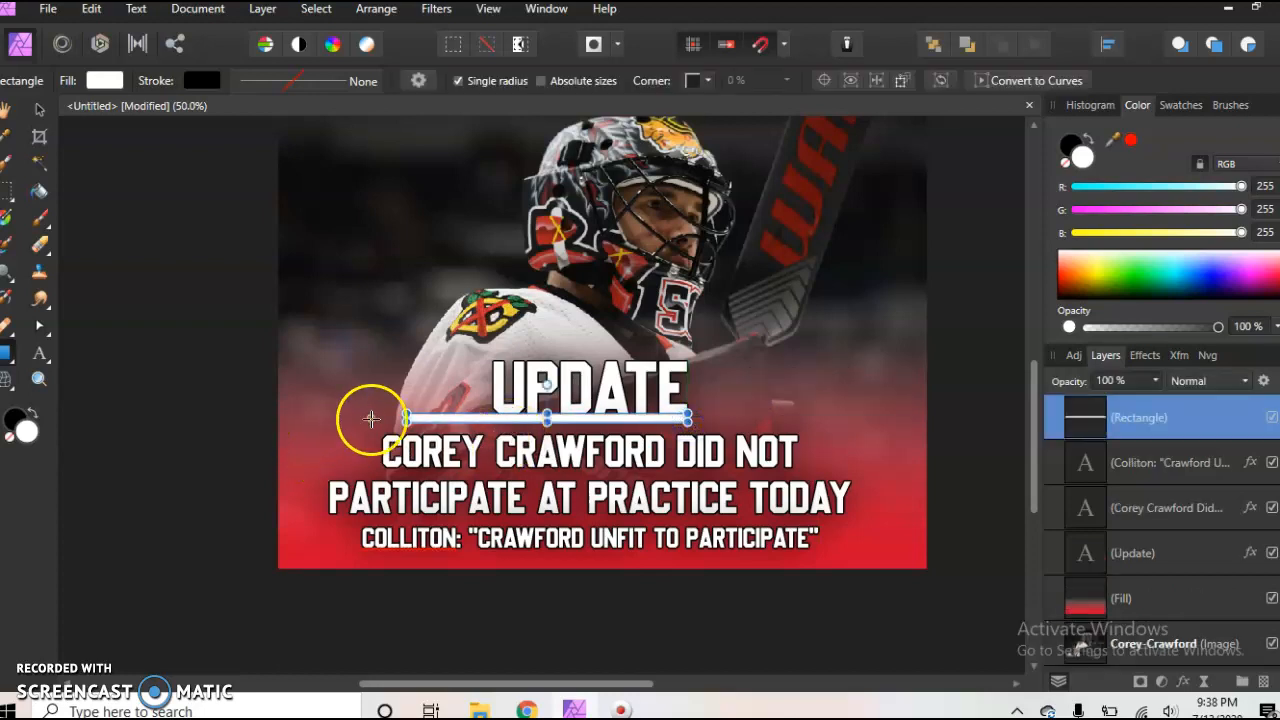
- Shorten the white rectangle to the width of "Update" and move it slightly down as an underline
left_click_drag(406, 417, 493, 420)
left_click(39, 110)
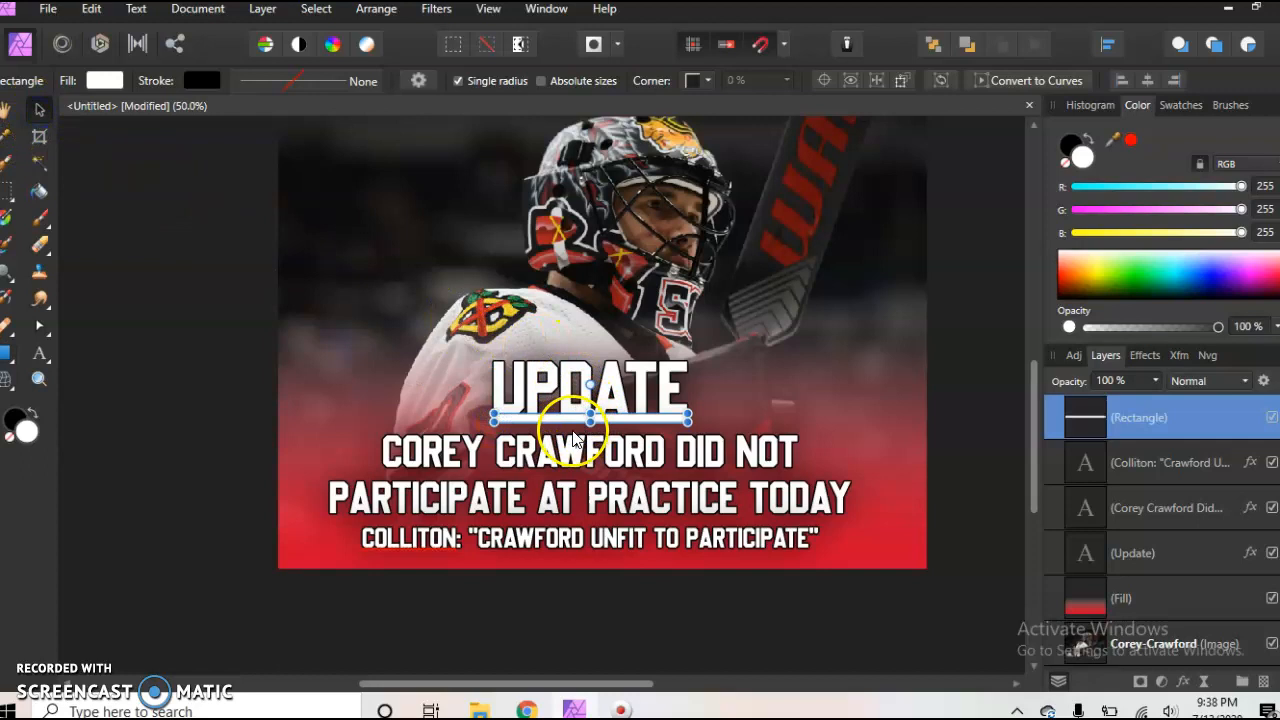
left_click_drag(551, 421, 558, 431)
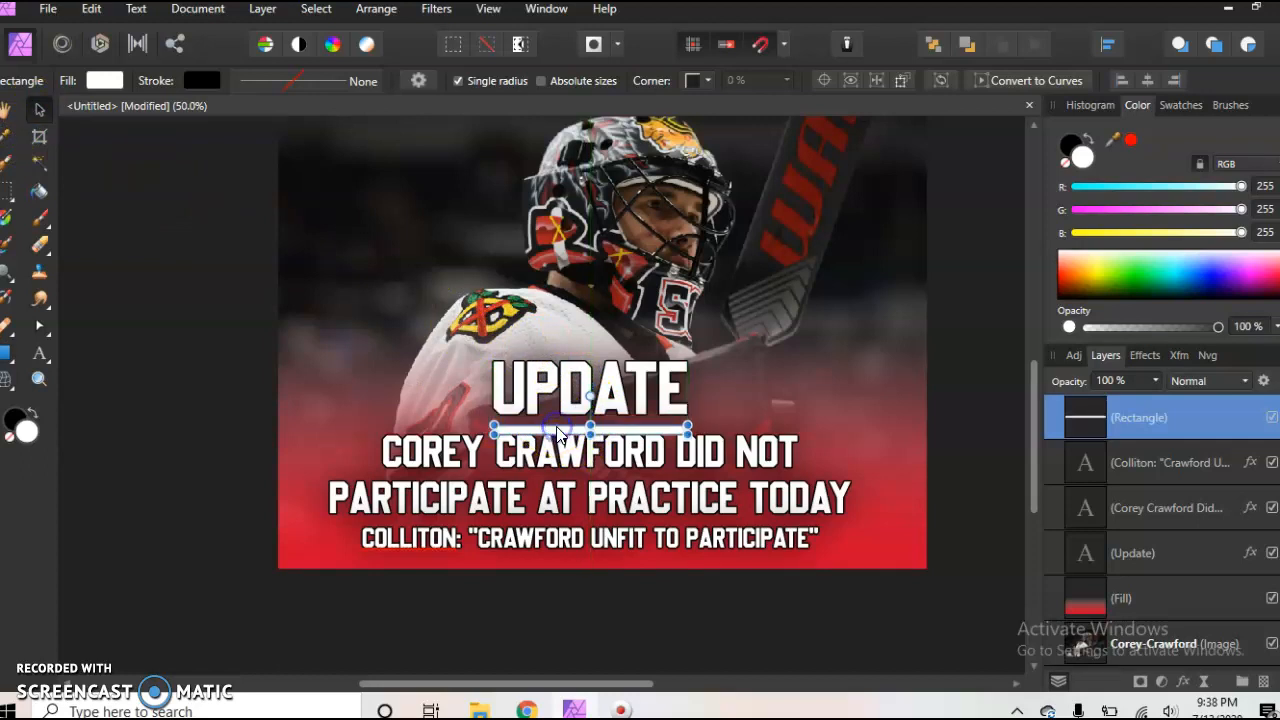
left_click(984, 457)
left_click(948, 617)
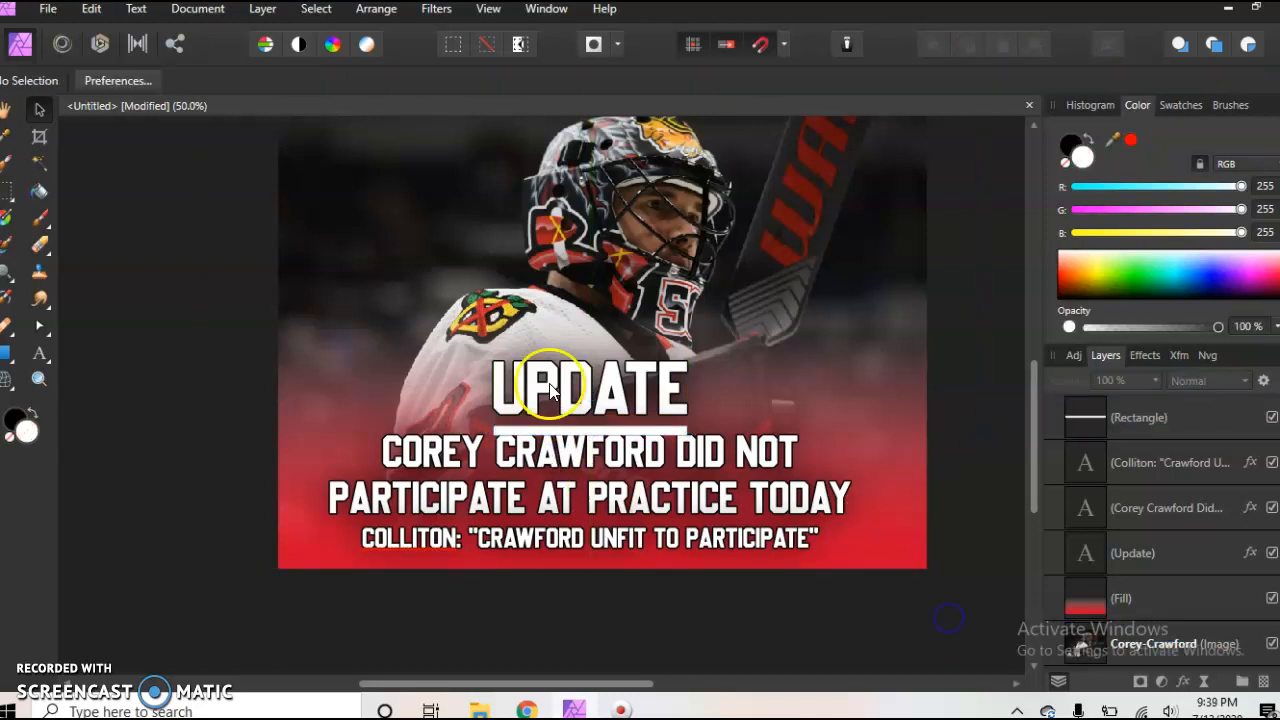
- Give the white underline rectangle a 1 pt black stroke
left_click(578, 430)
left_click(262, 83)
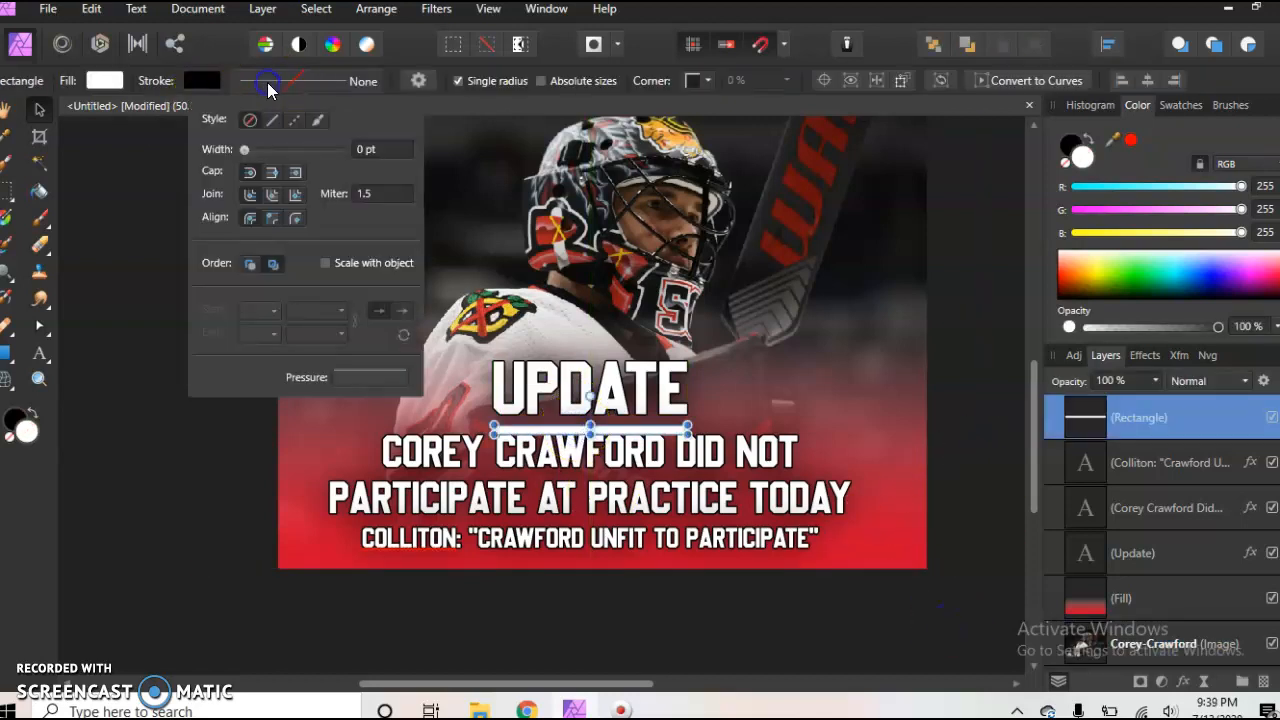
left_click_drag(246, 150, 267, 158)
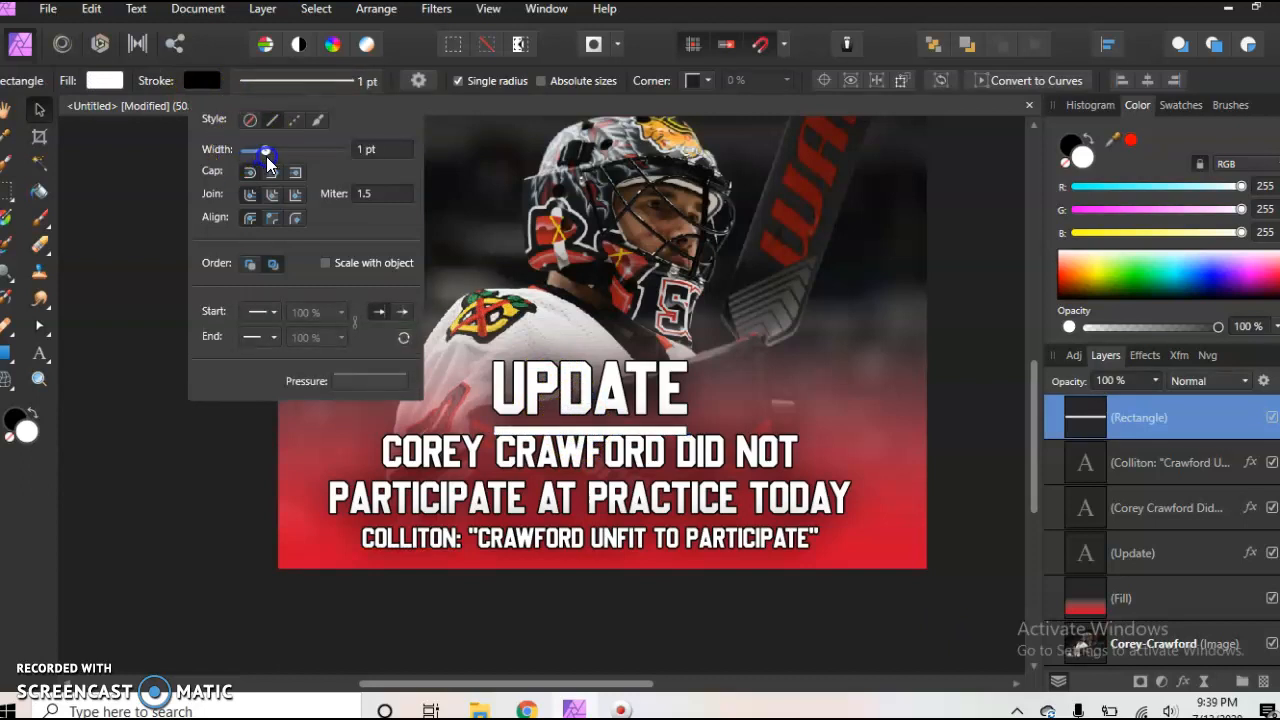
left_click(274, 81)
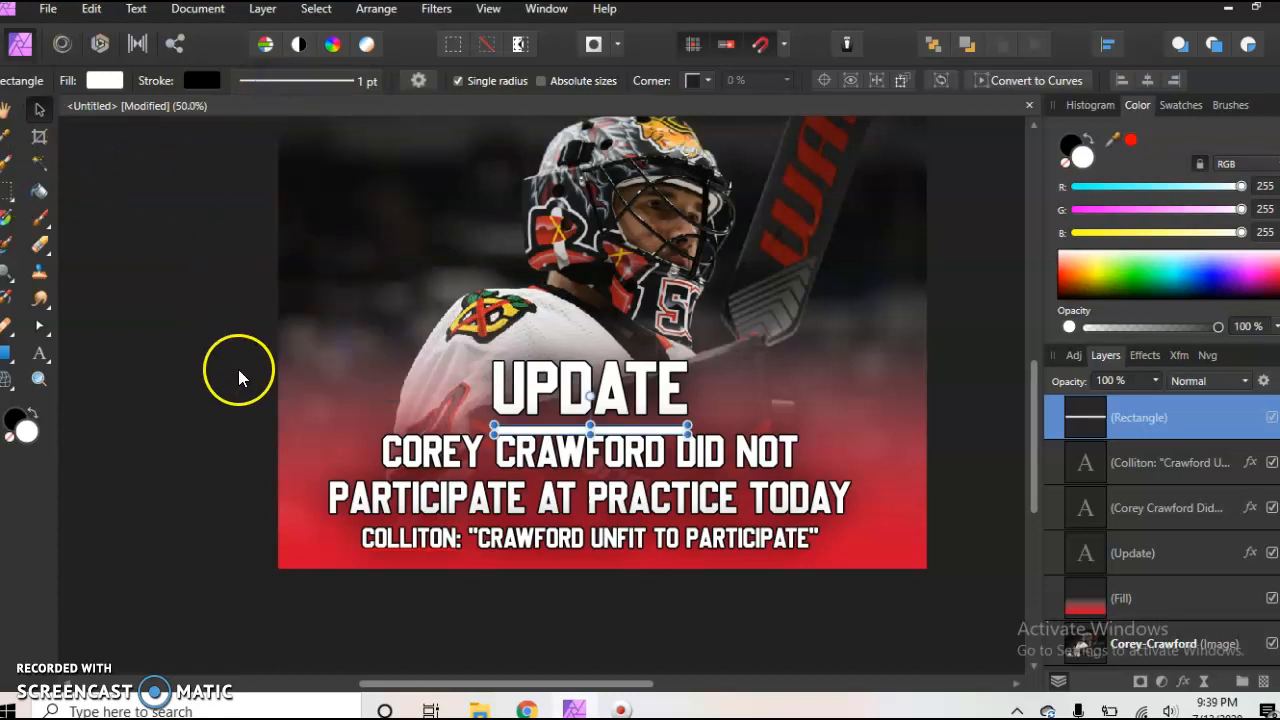
- Shift the Corey Crawford headline and the Colliton quote further down to make room for the underline
left_click_drag(425, 497, 461, 549)
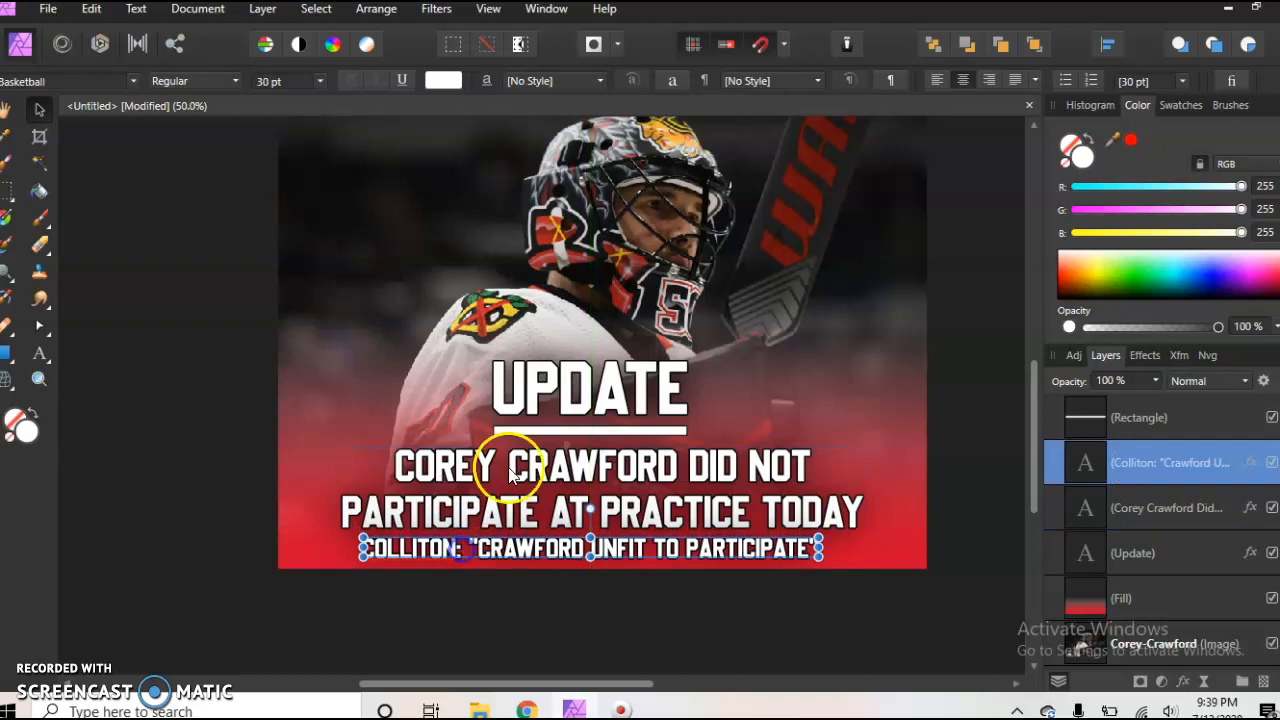
left_click(537, 434)
right_click(1155, 432)
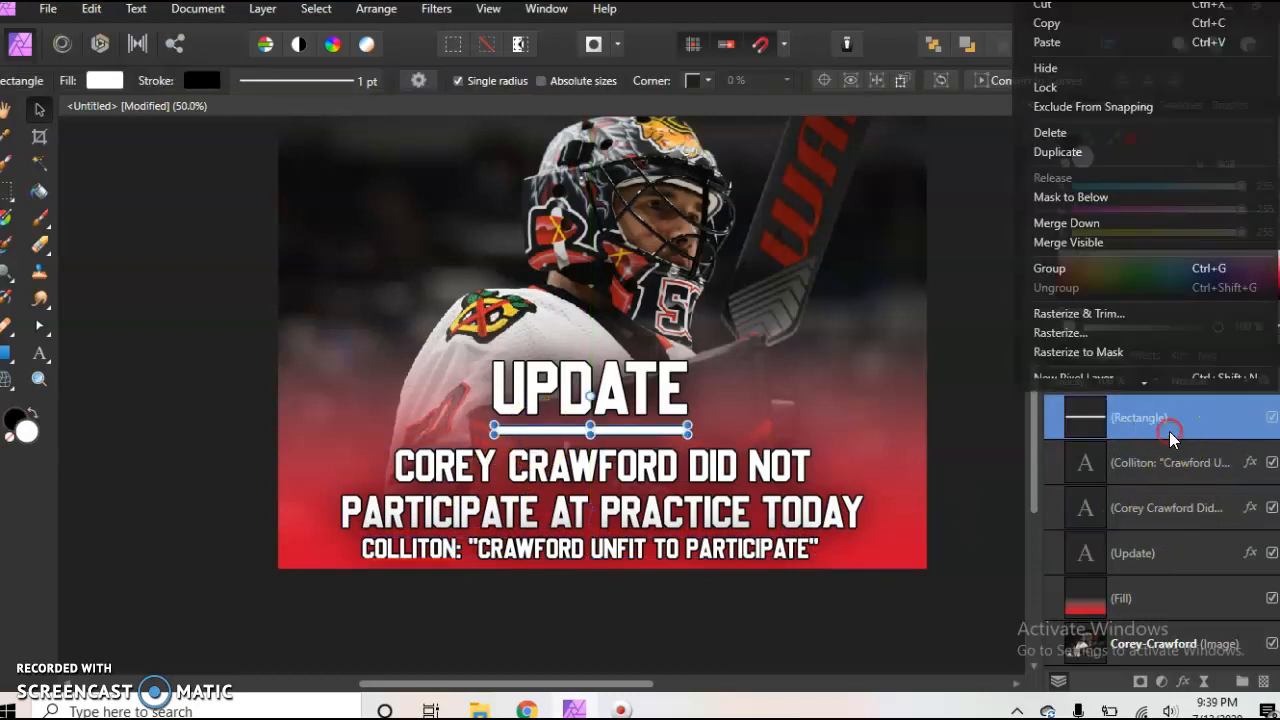
left_click(995, 606)
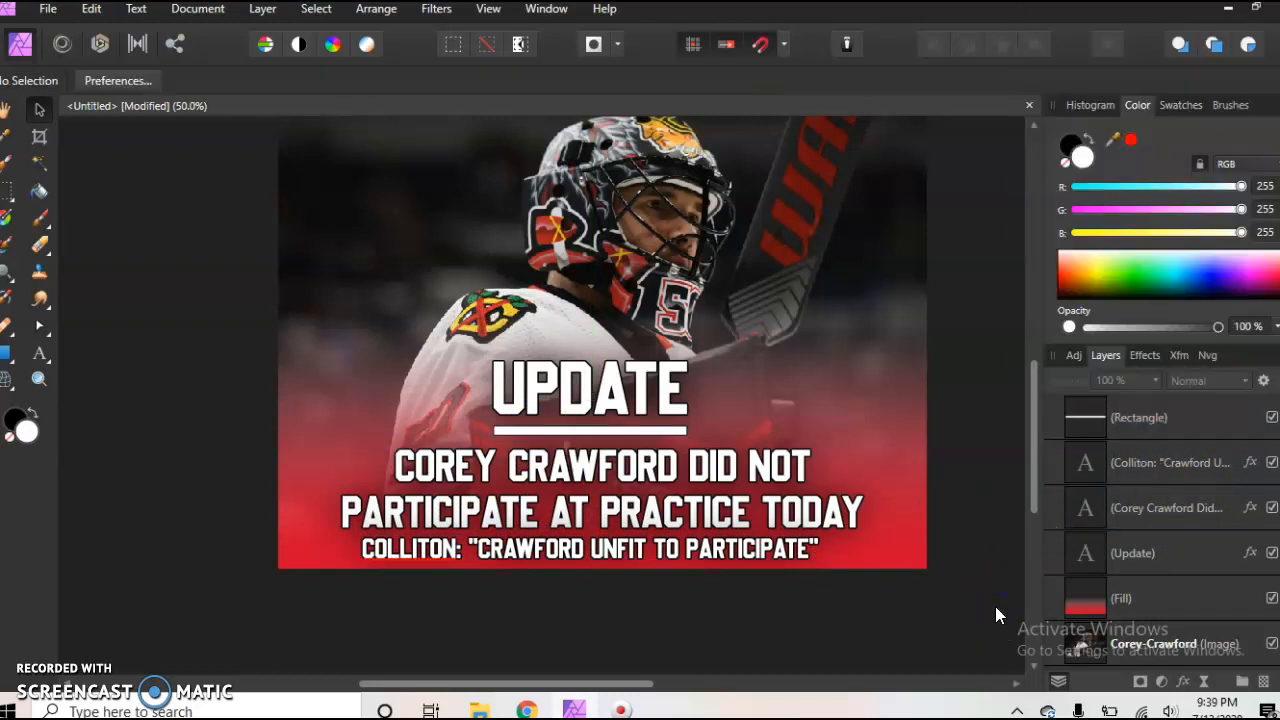
- Undo the text shifts, the stroke and the whole underline rectangle
key("ctrl+z")
key("ctrl+z")
key("ctrl+z")
key("ctrl+z")
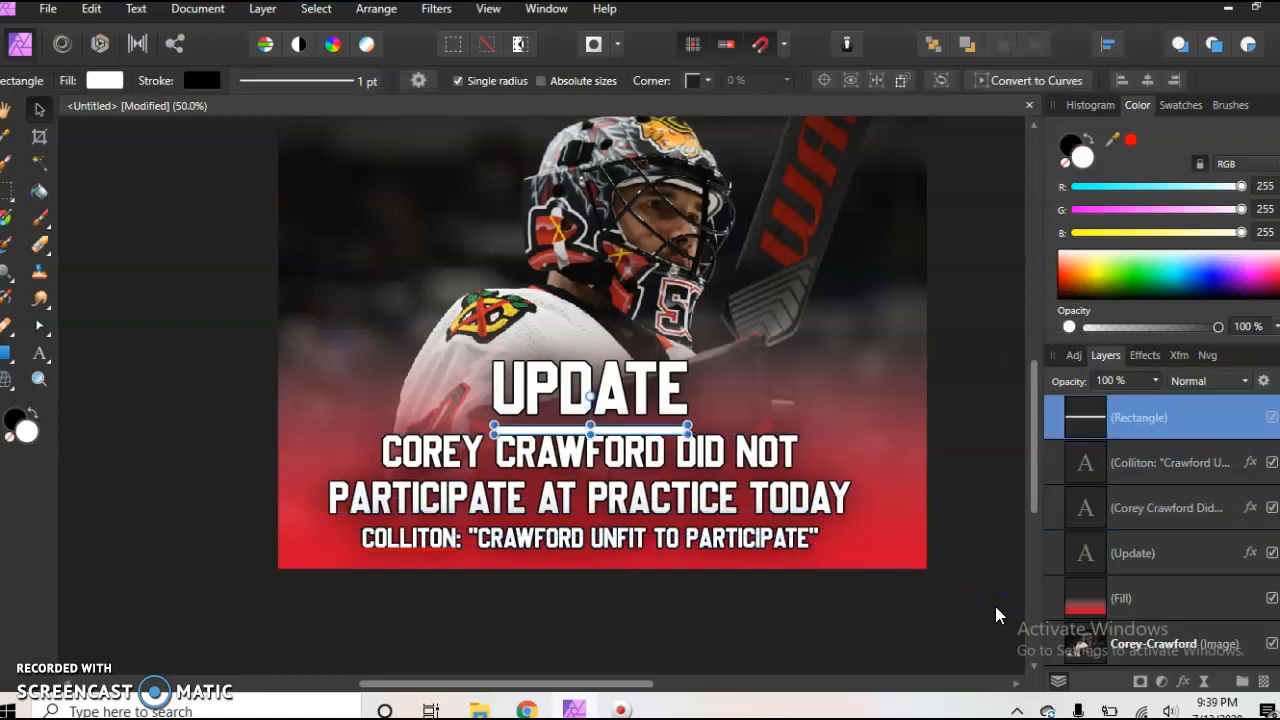
key("ctrl+z")
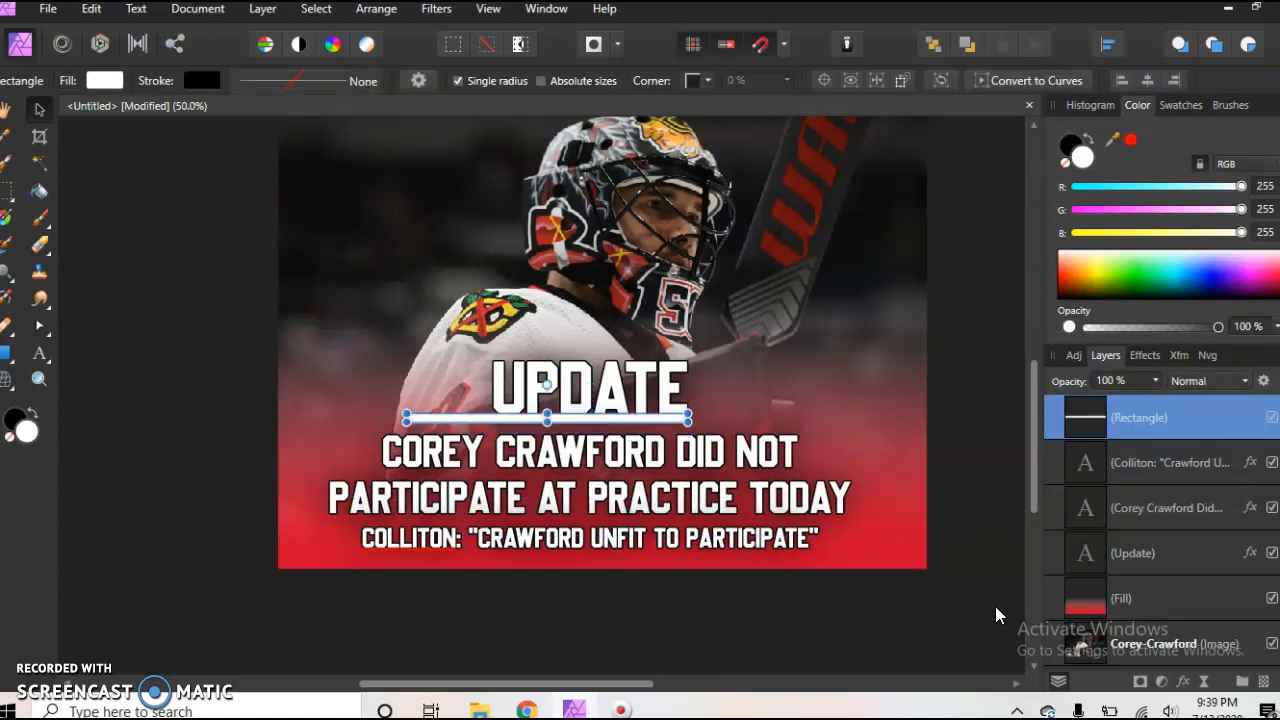
key("ctrl+z")
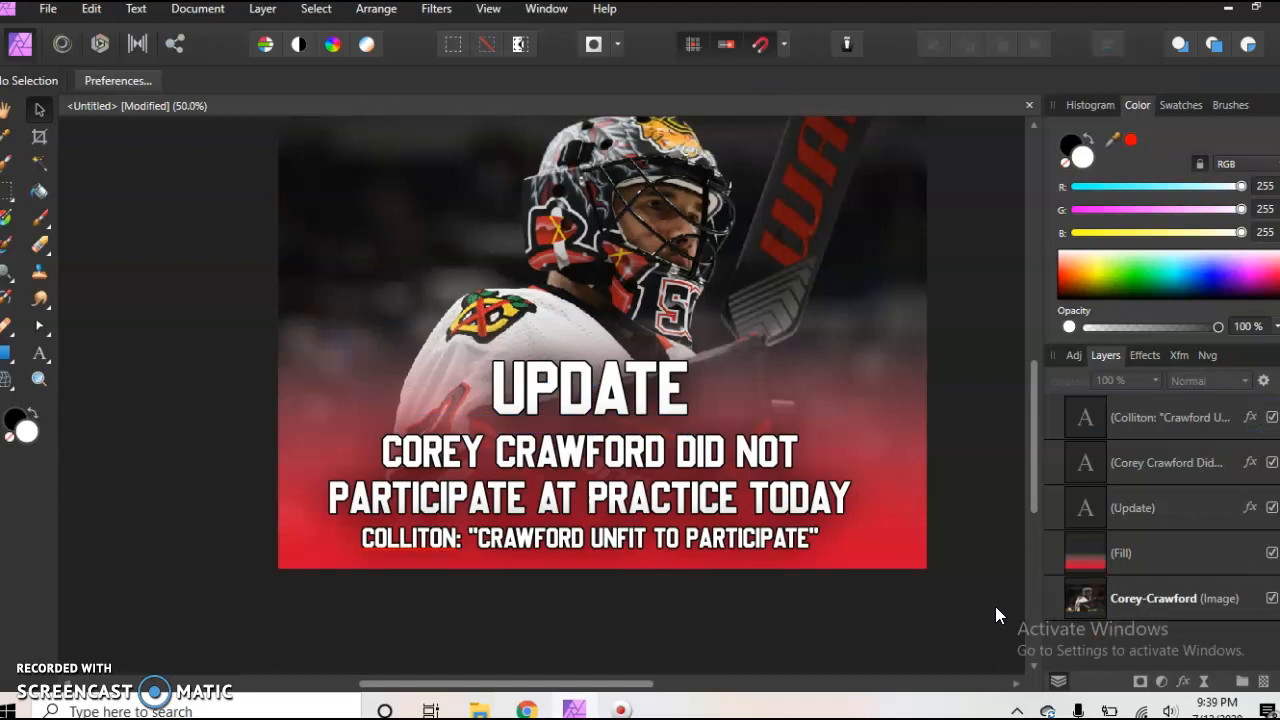
- Add a colon after "Update" in the title text and deselect it
left_click(1216, 520)
left_click(38, 355)
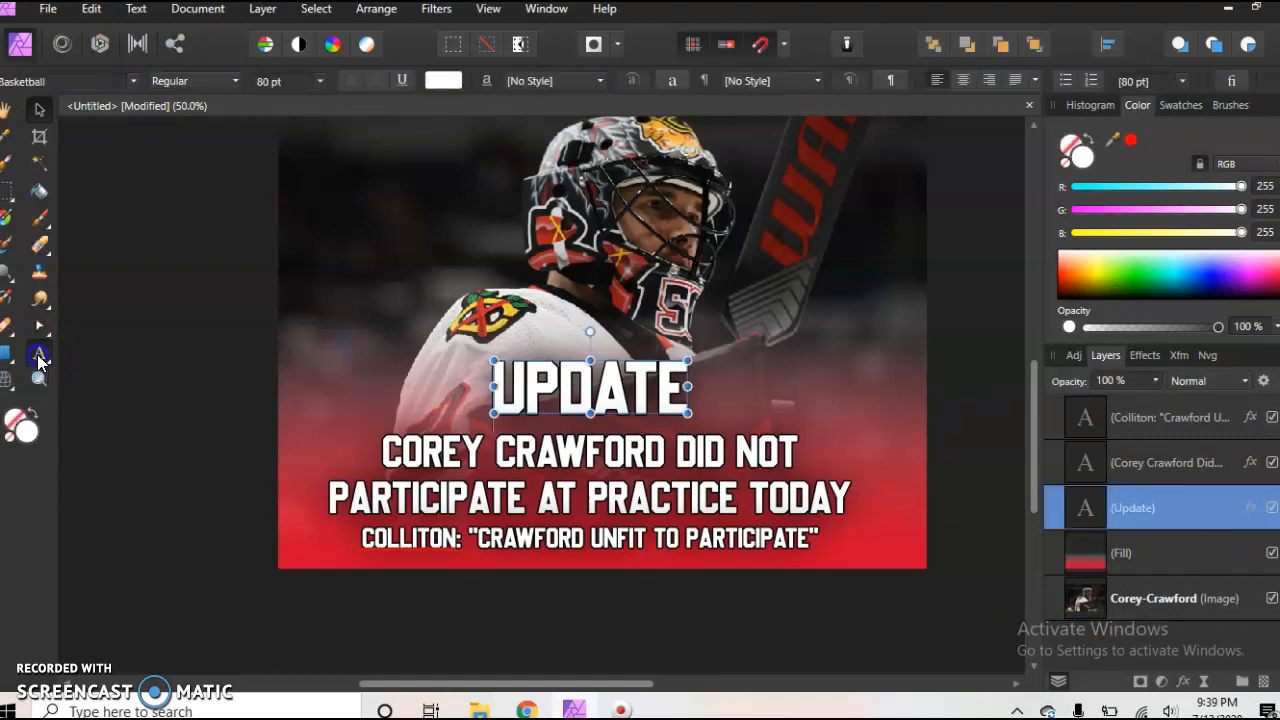
left_click(680, 389)
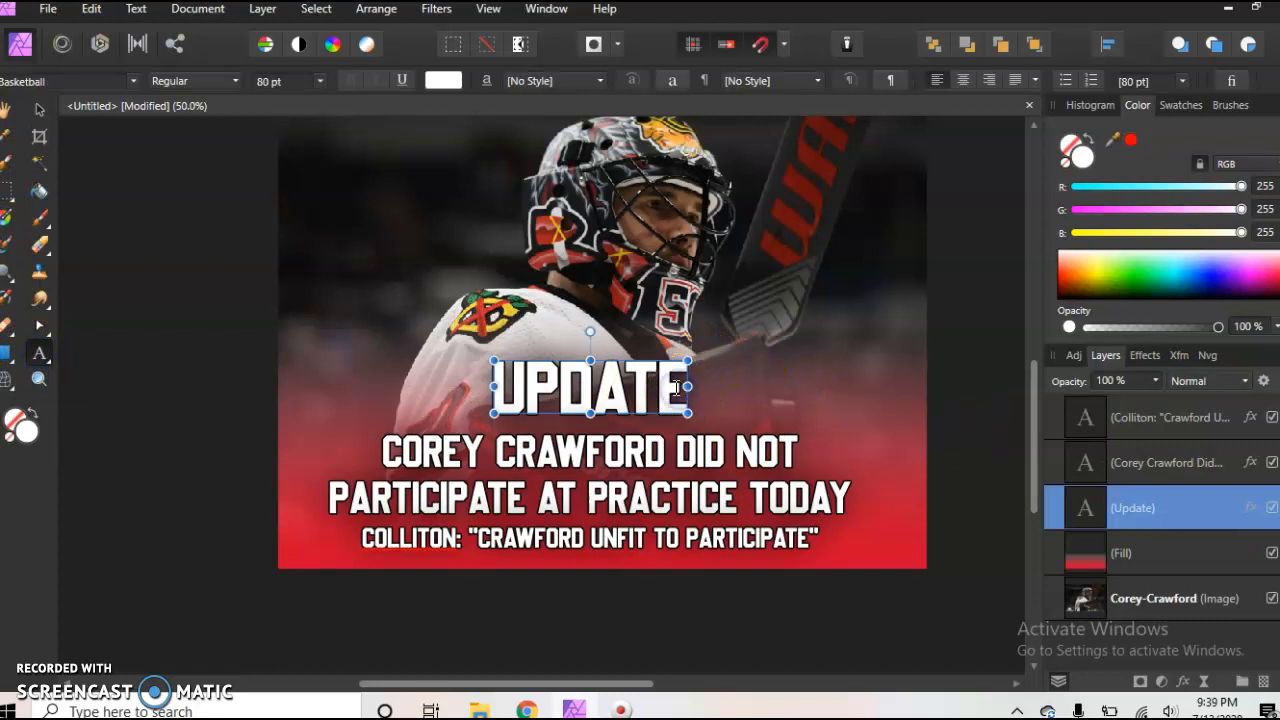
type(":")
key("Escape")
left_click(40, 108)
left_click(94, 142)
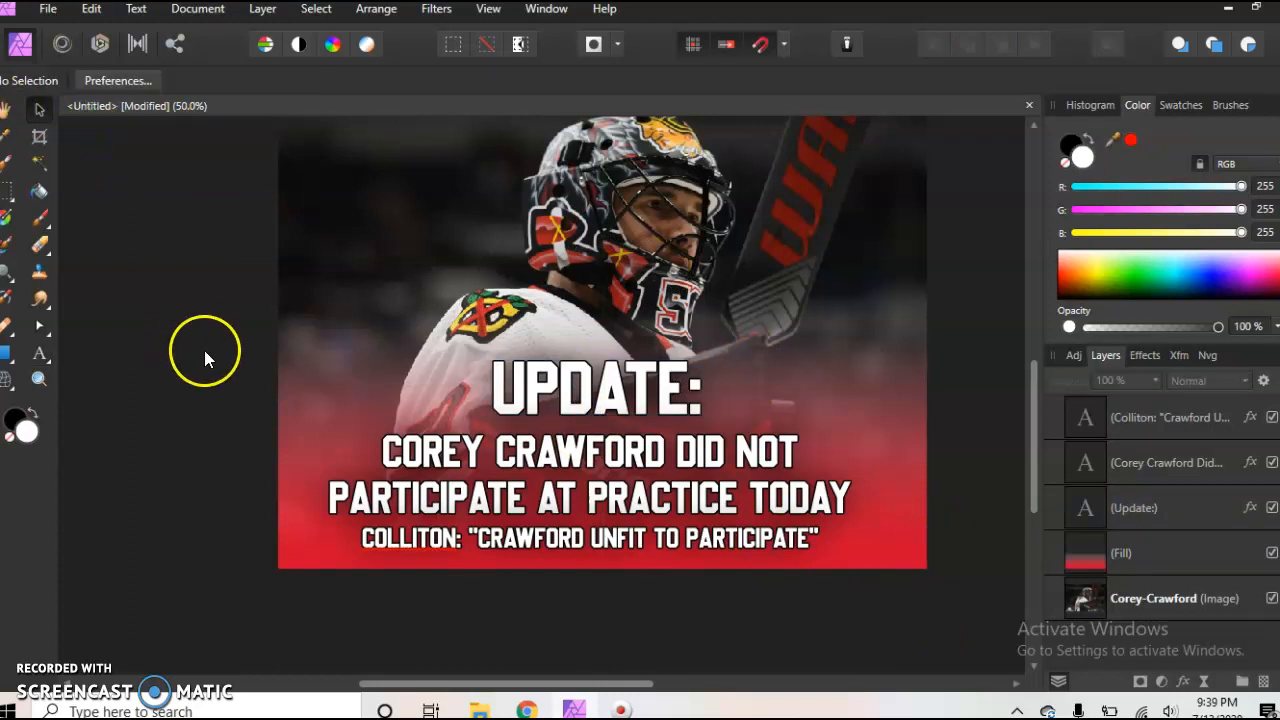
- Add an artistic text "Blackhawks 366" of about 50.3 pt near the photo's upper-left corner
scroll(204, 350, "up", 2)
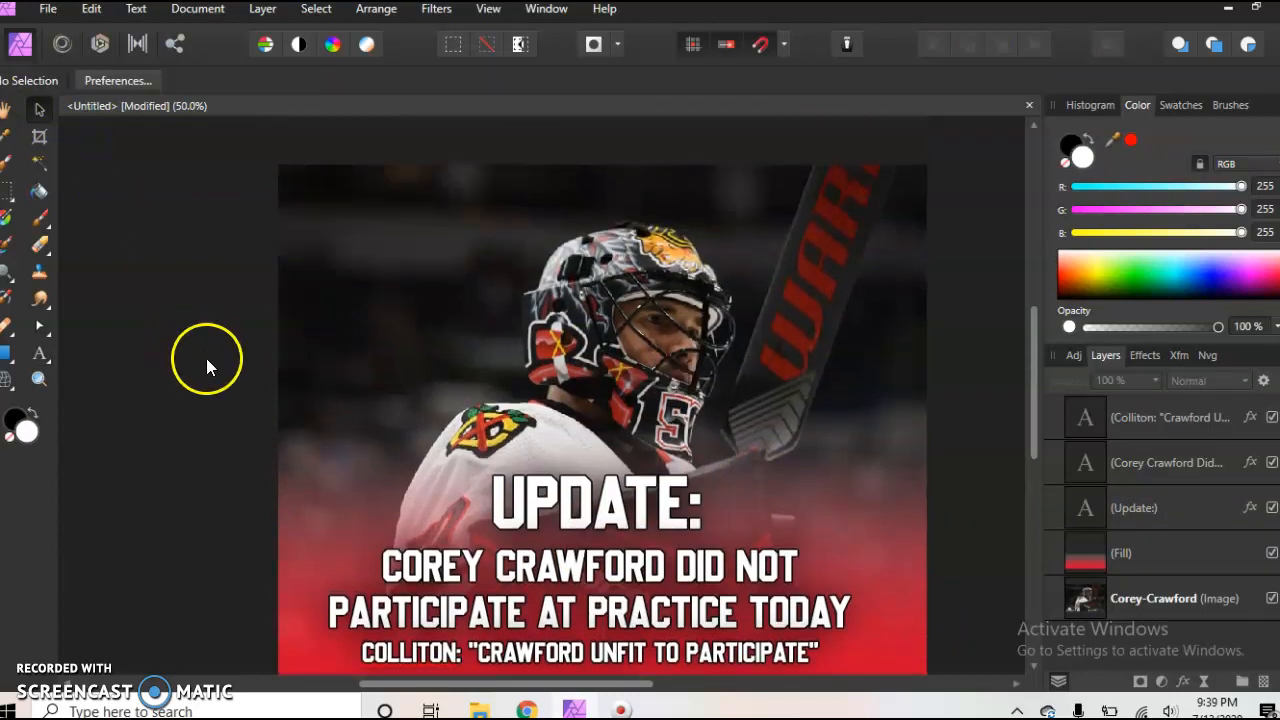
left_click(38, 355)
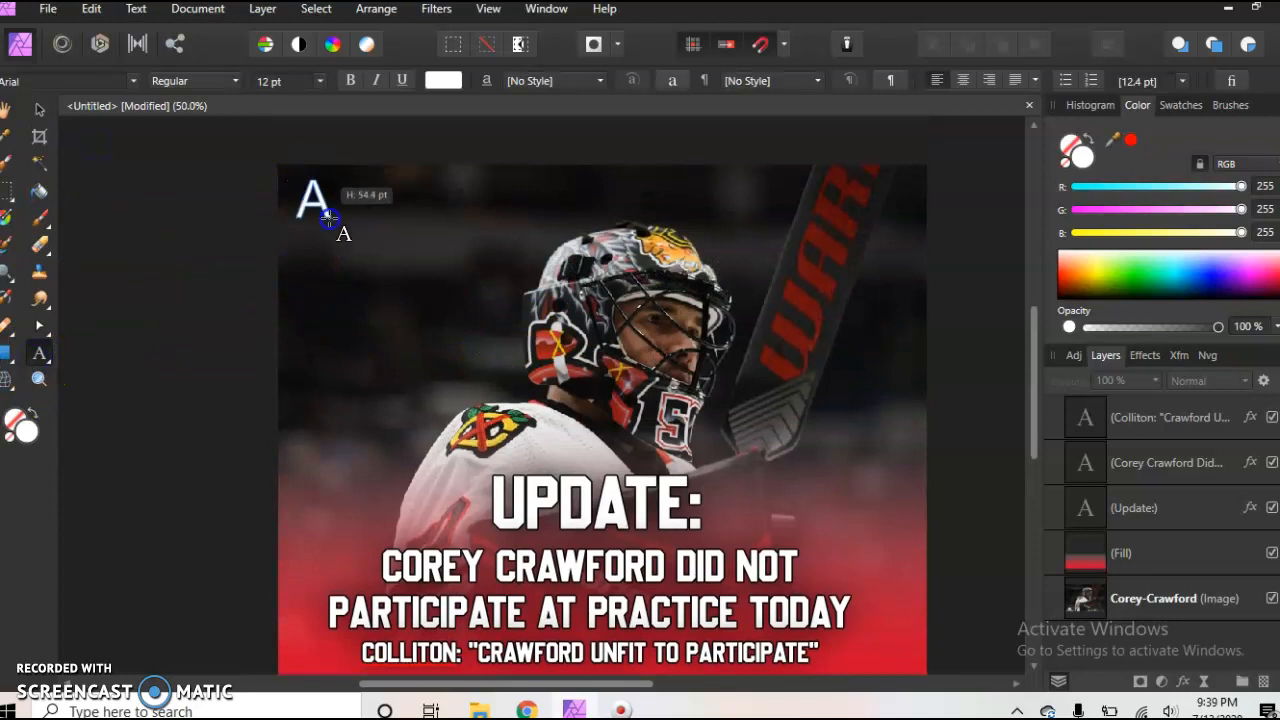
left_click_drag(296, 180, 330, 218)
type("Bla")
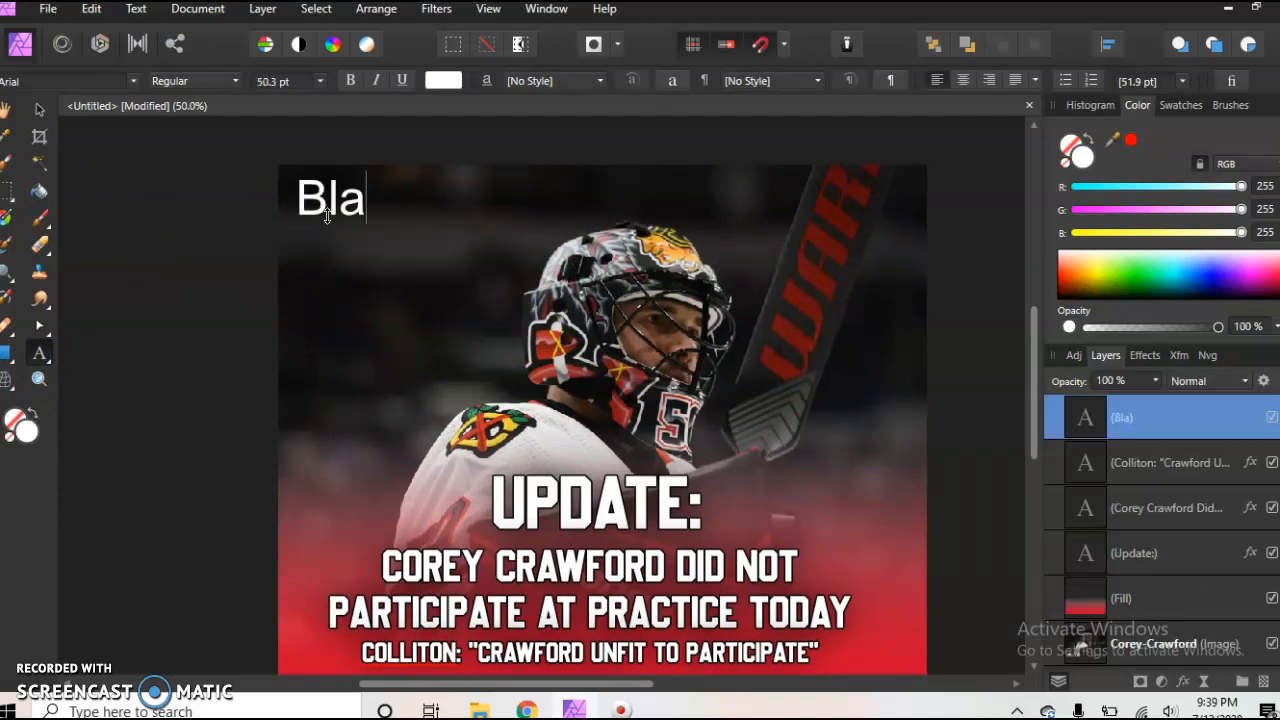
type("ckhawks 366")
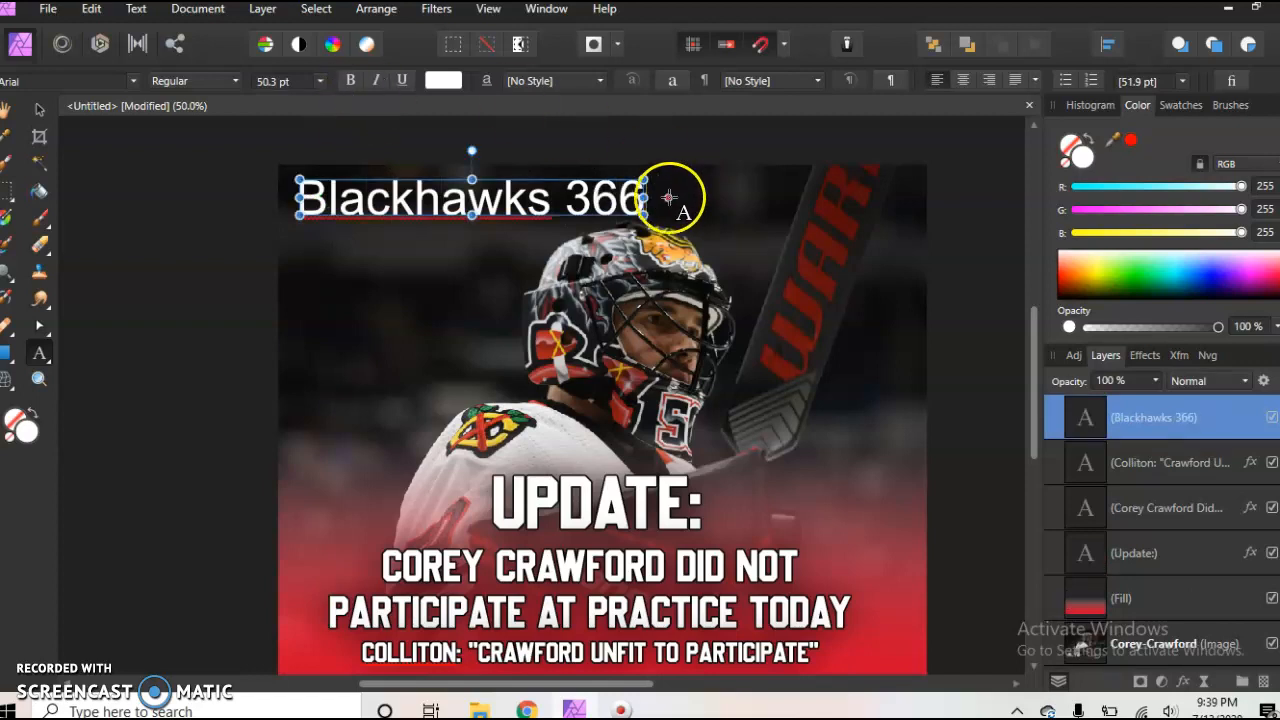
- Set the font of the whole "Blackhawks 366" text to Basketball
left_click_drag(643, 197, 266, 150)
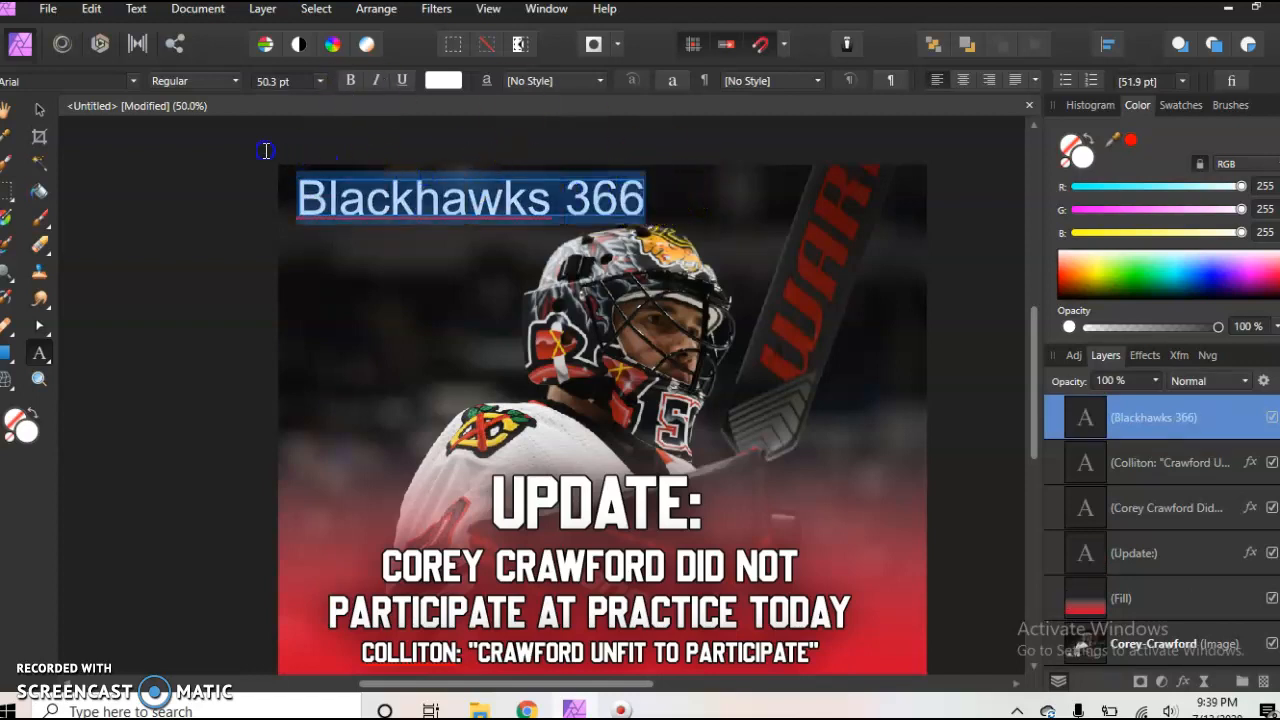
left_click(133, 85)
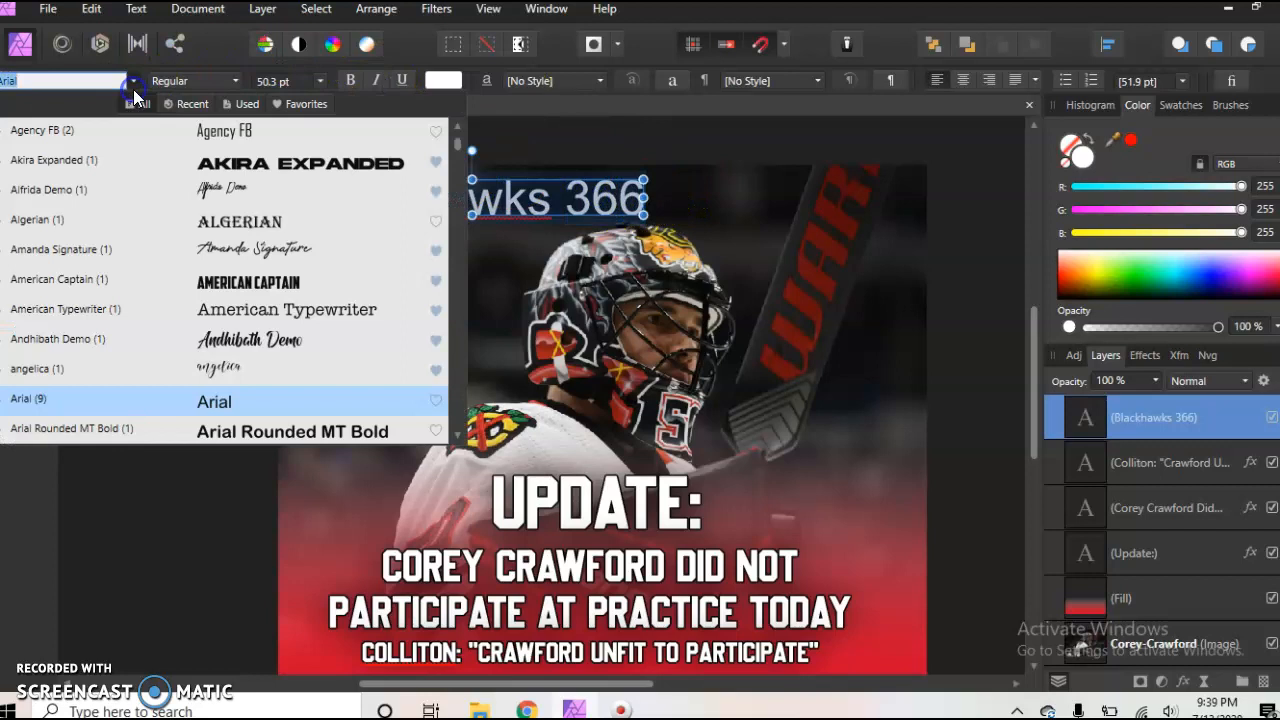
left_click(205, 106)
left_click(232, 192)
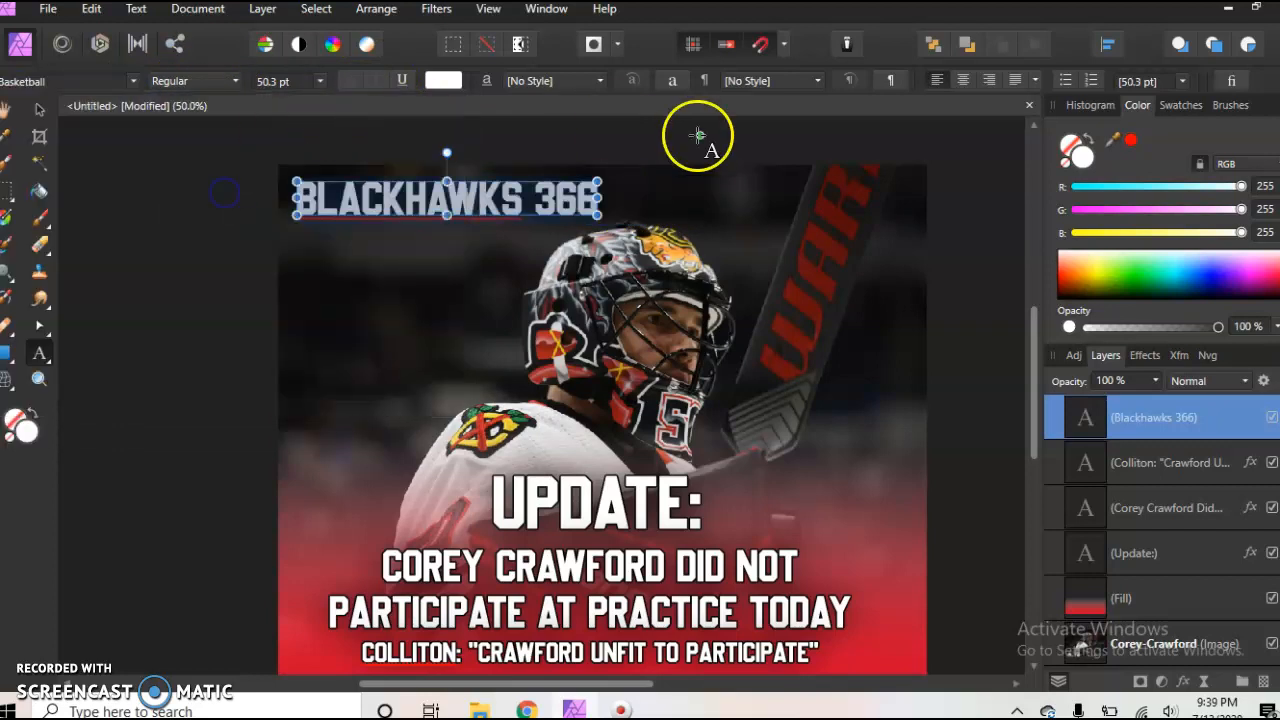
- Slant the "Blackhawks 366" text with a 10° shear in its character settings
left_click(668, 81)
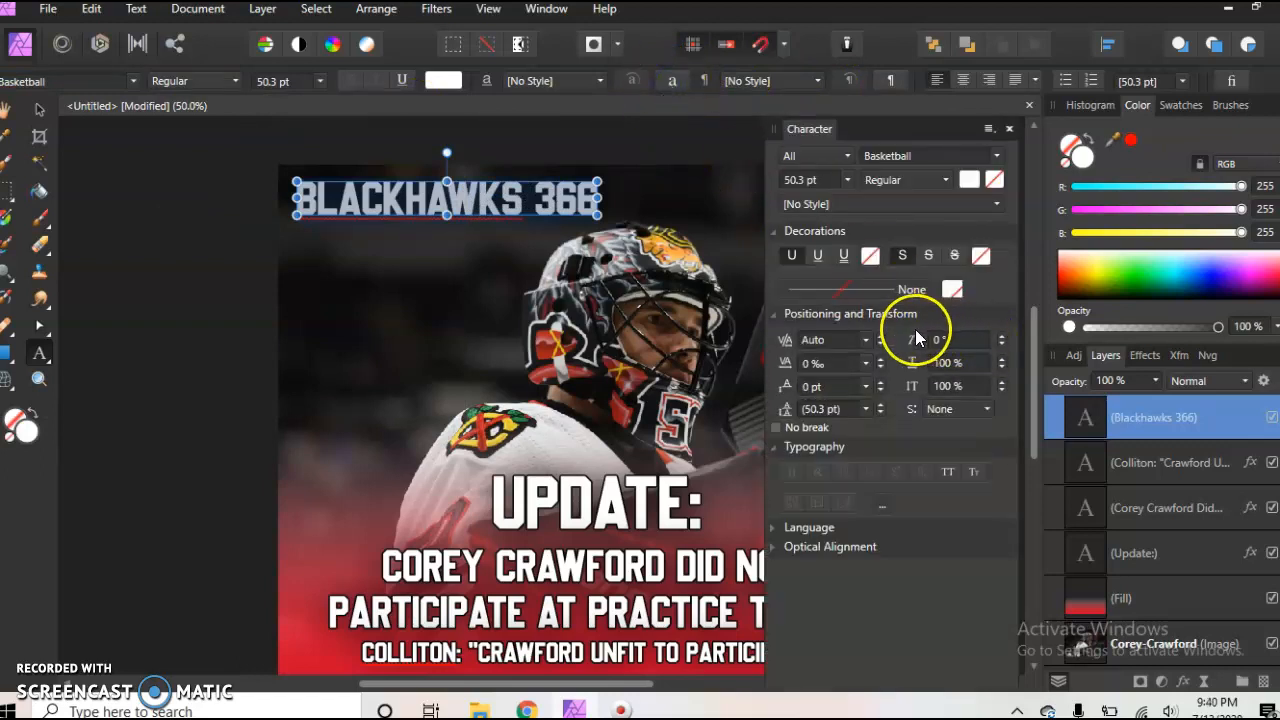
left_click(1002, 338)
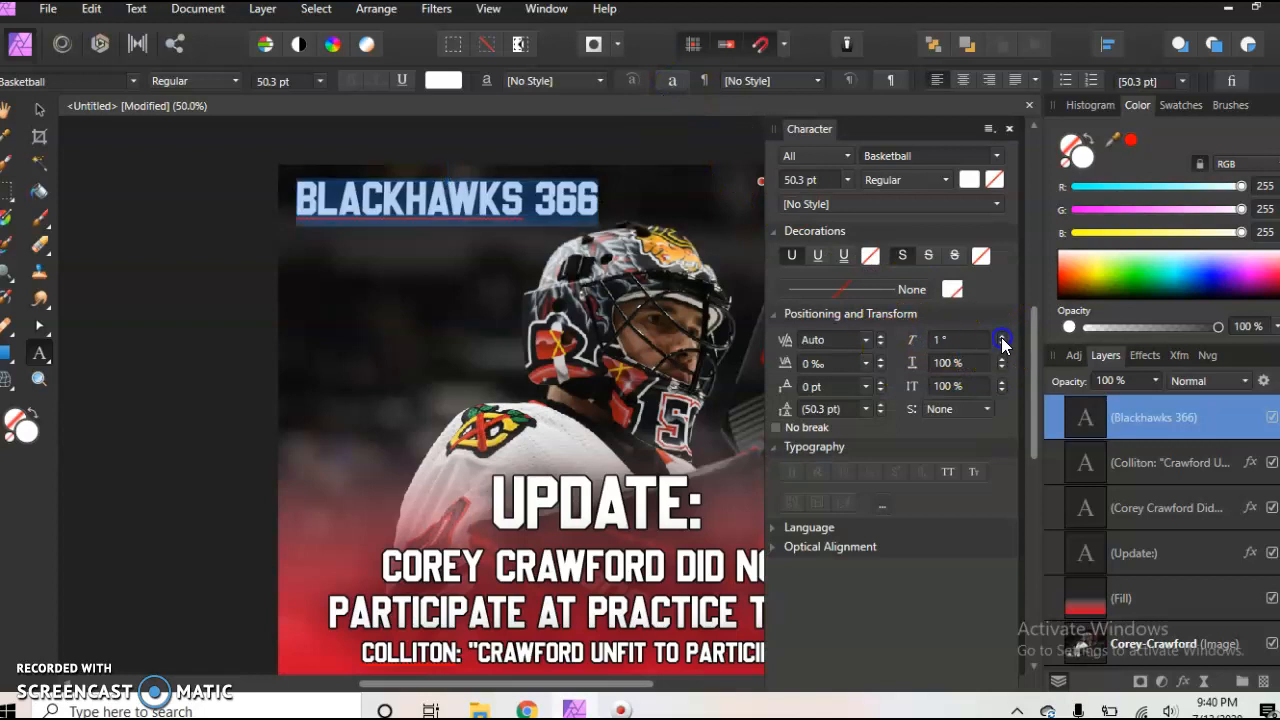
left_click(1002, 338)
left_click(1002, 338)
left_click(1002, 338)
left_click(627, 228)
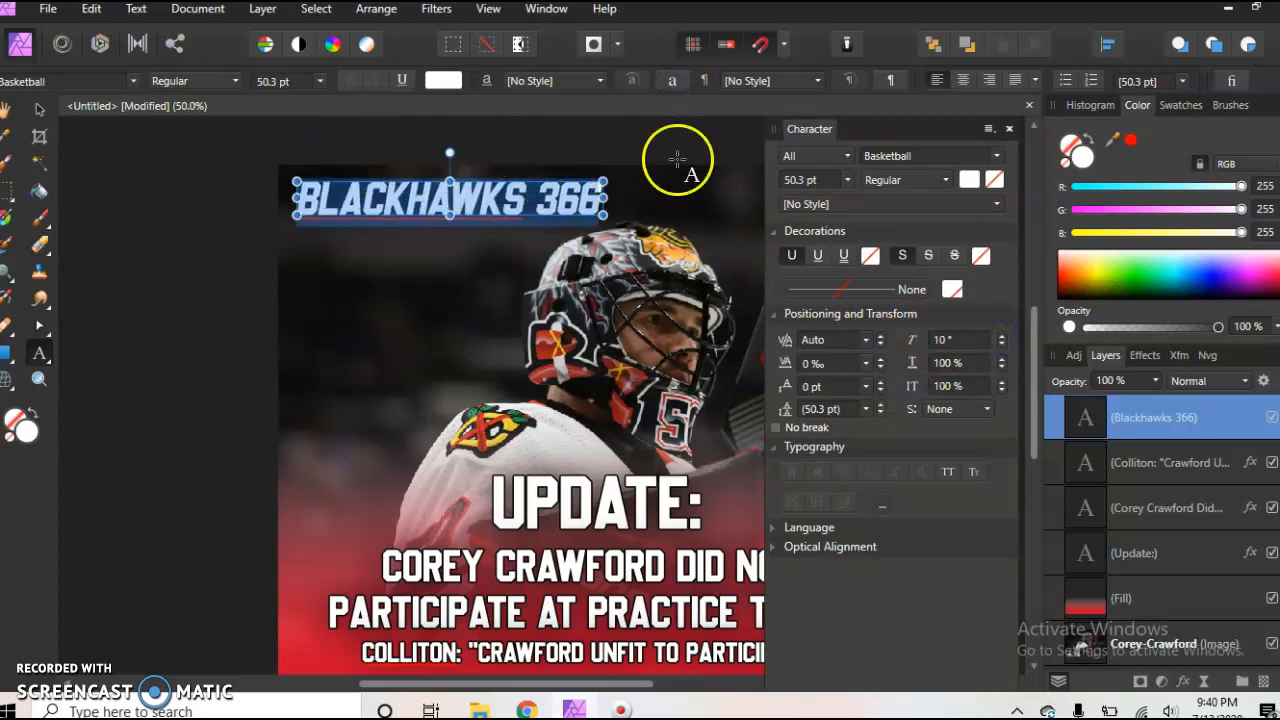
left_click(1009, 130)
- Scale the "Blackhawks 366" text down to about 22.6 pt and place it in the graphic's upper-left corner
left_click(37, 110)
left_click(604, 212)
left_click_drag(604, 212, 443, 145)
left_click_drag(383, 203, 375, 200)
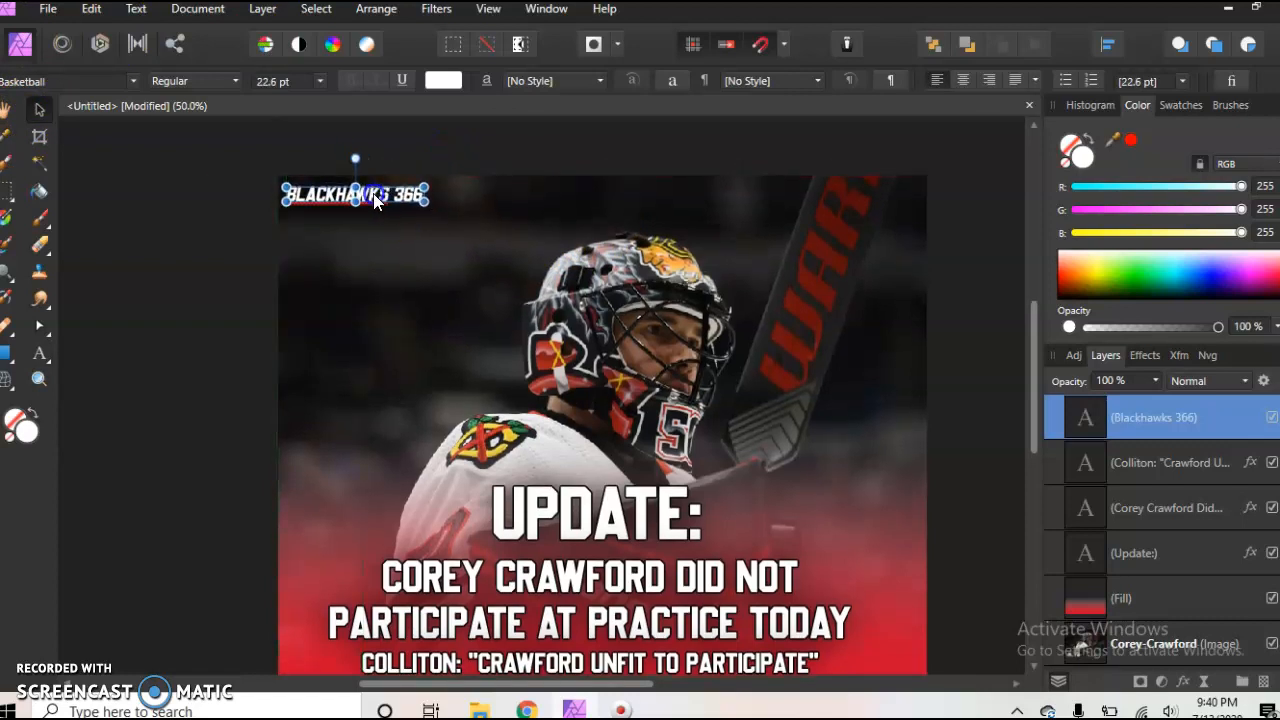
left_click(241, 223)
left_click(140, 214)
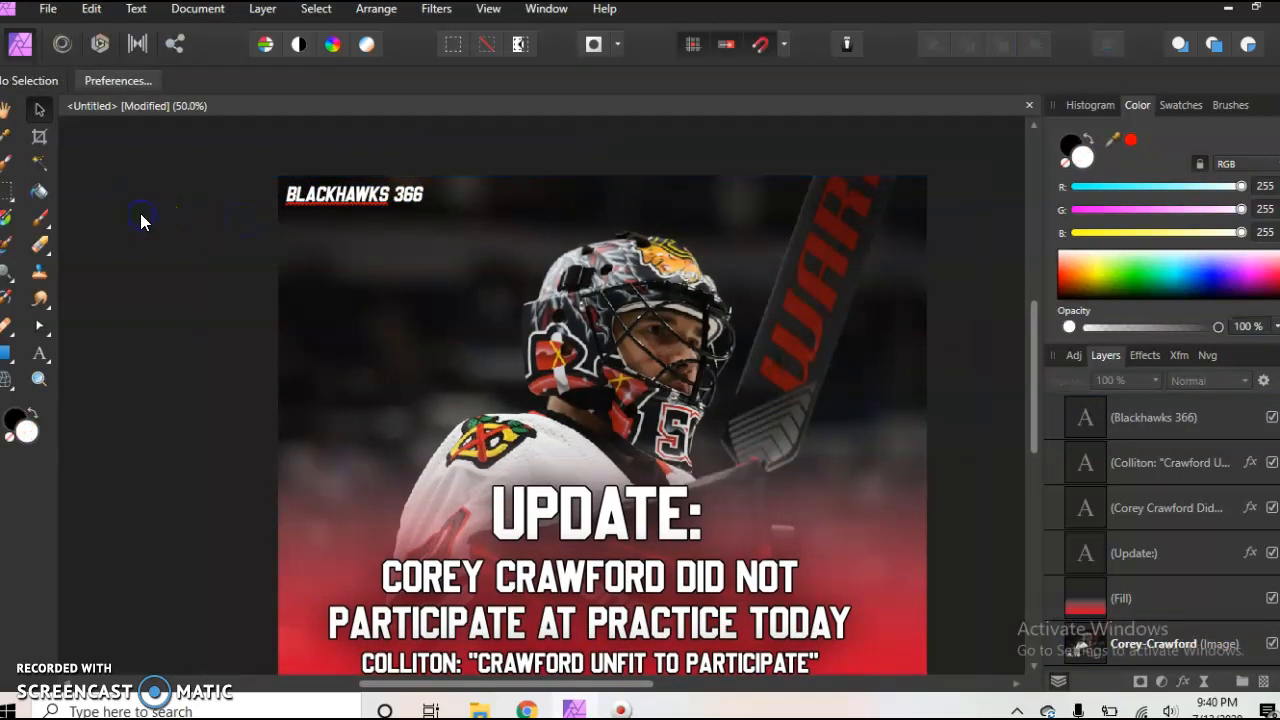
scroll(140, 213, "down", 1)
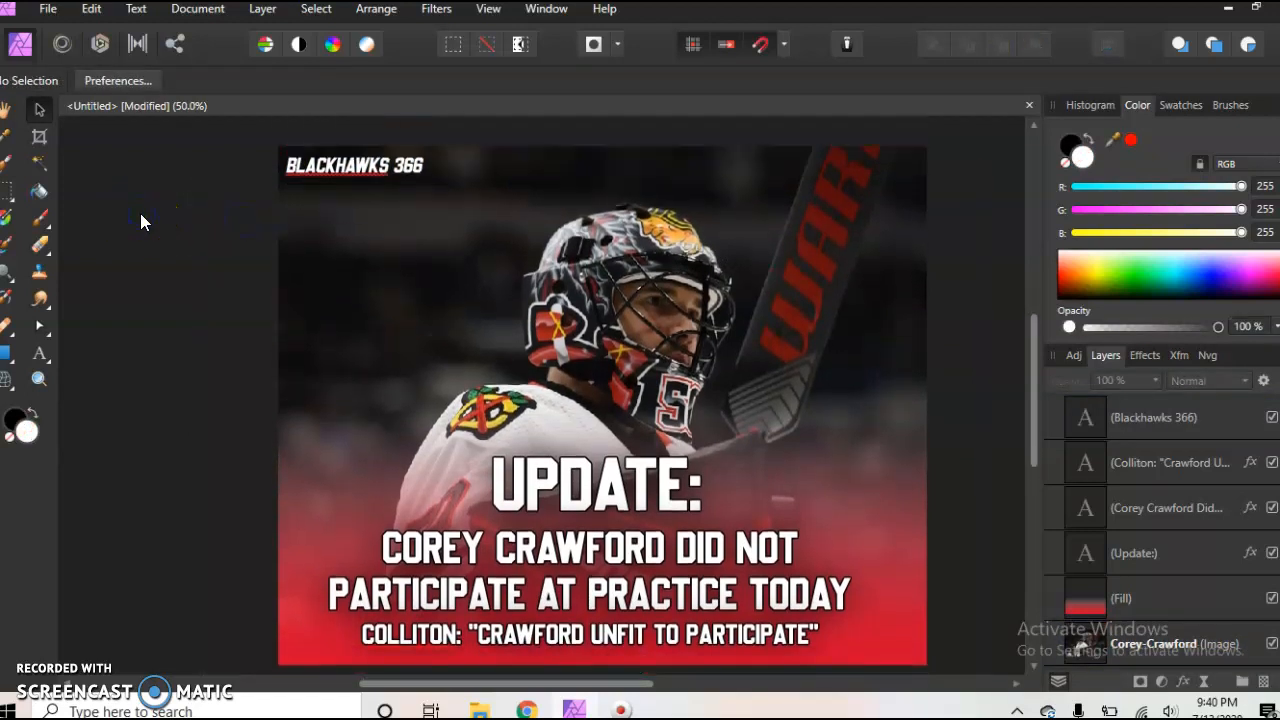